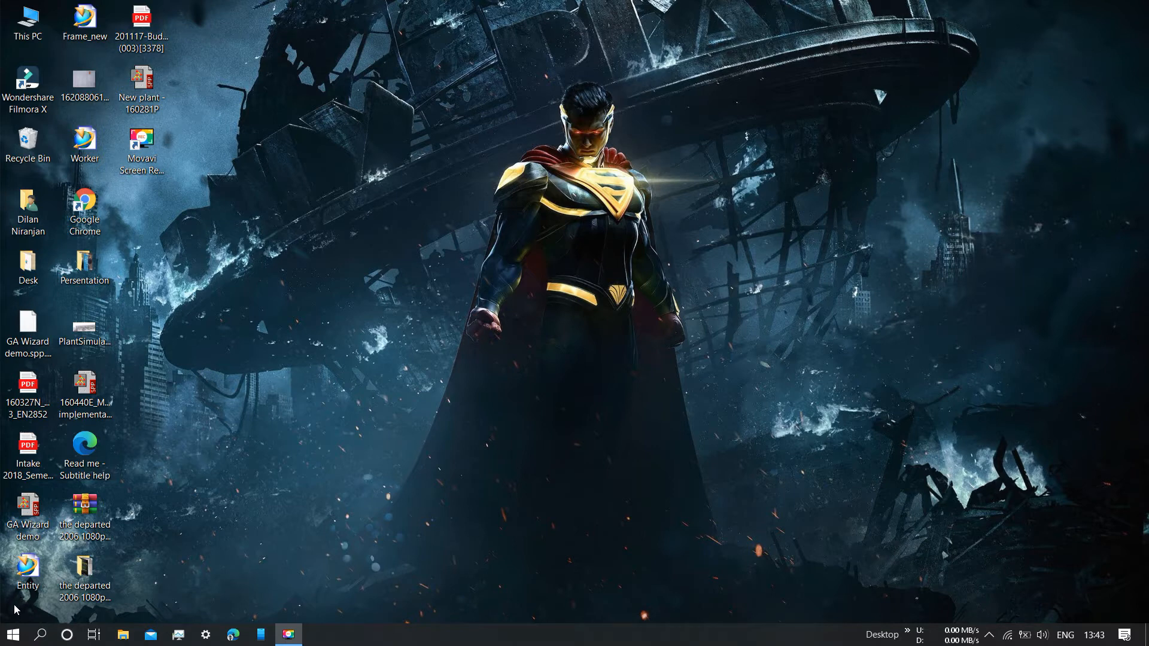
Launch Tecnomatix Plant Simulation and create a new 3D model.
left_click(9, 635)
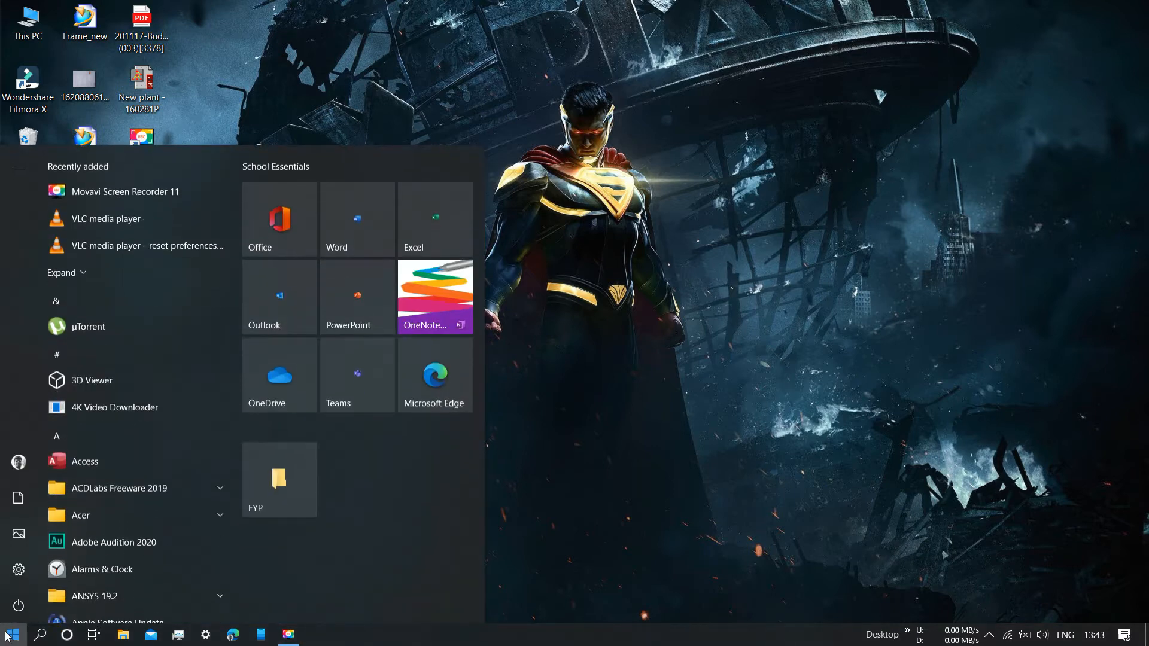
type("plan")
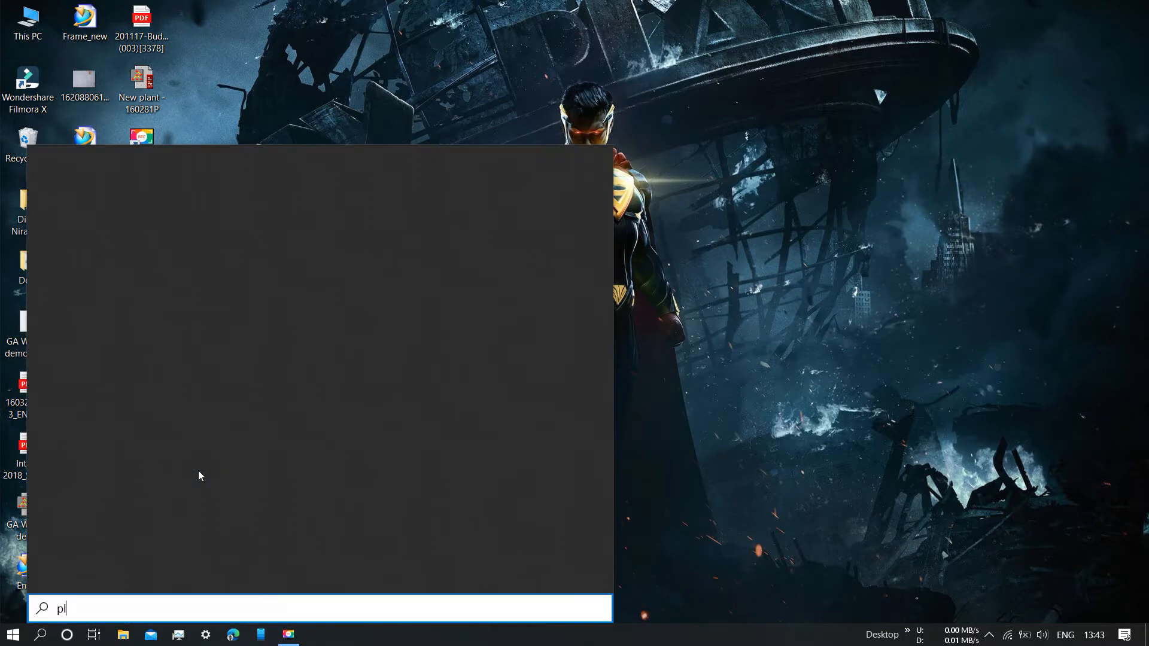
key("Return")
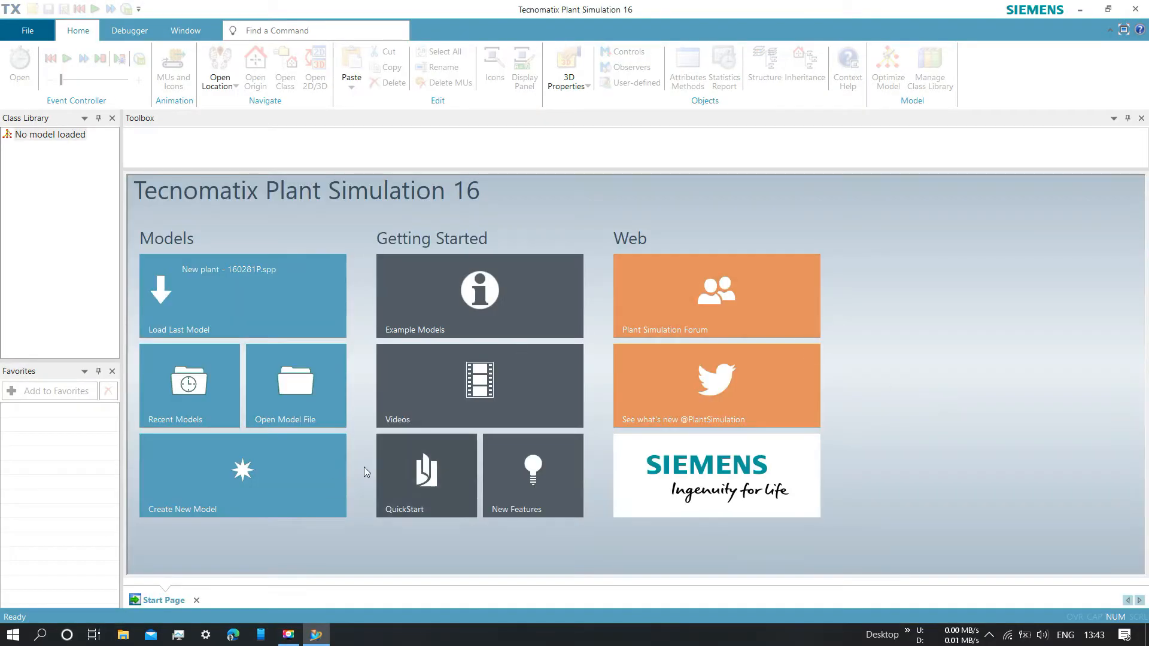
left_click(258, 465)
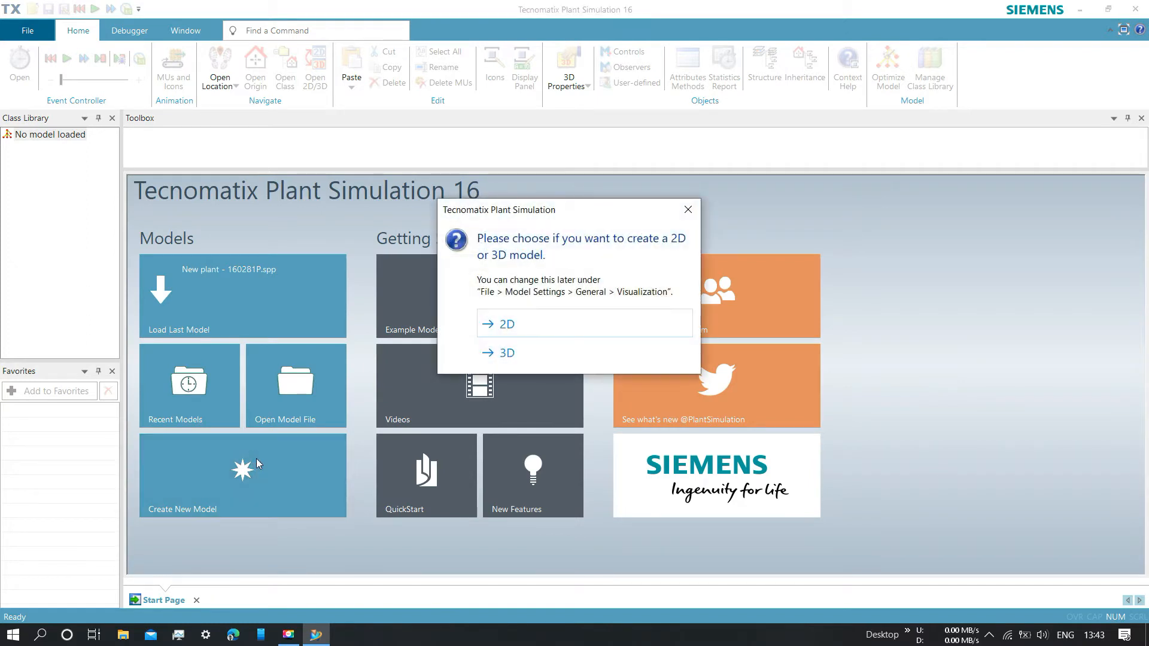
left_click(531, 354)
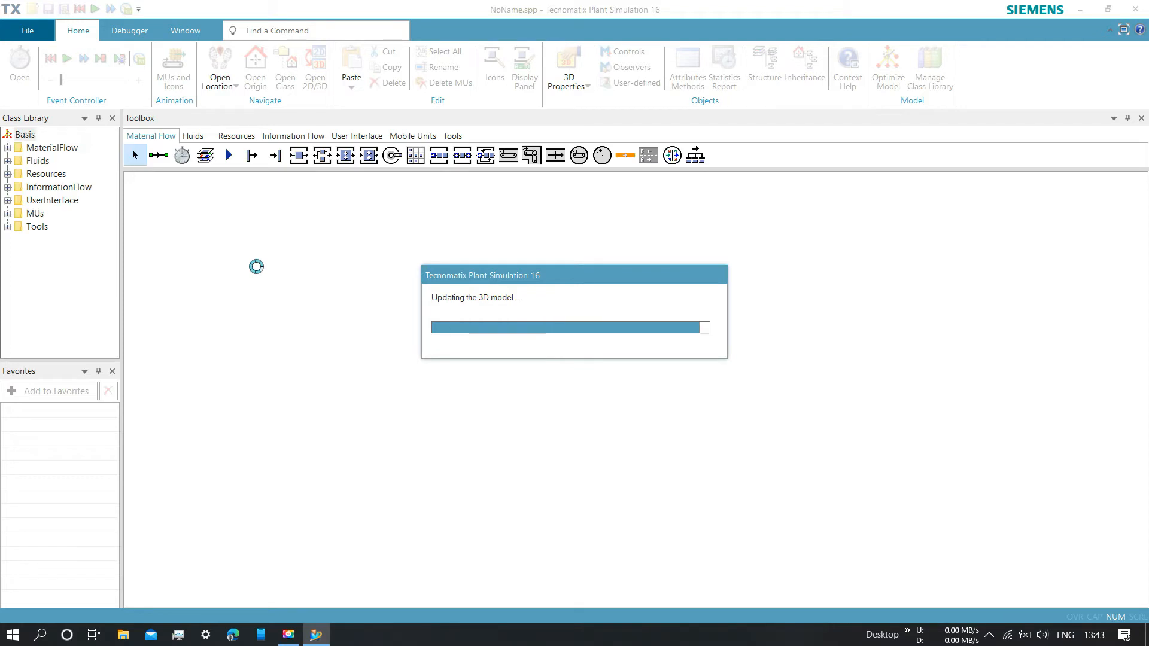
Add a new folder named Models under Basis in the class library.
right_click(27, 135)
mouse_move(71, 143)
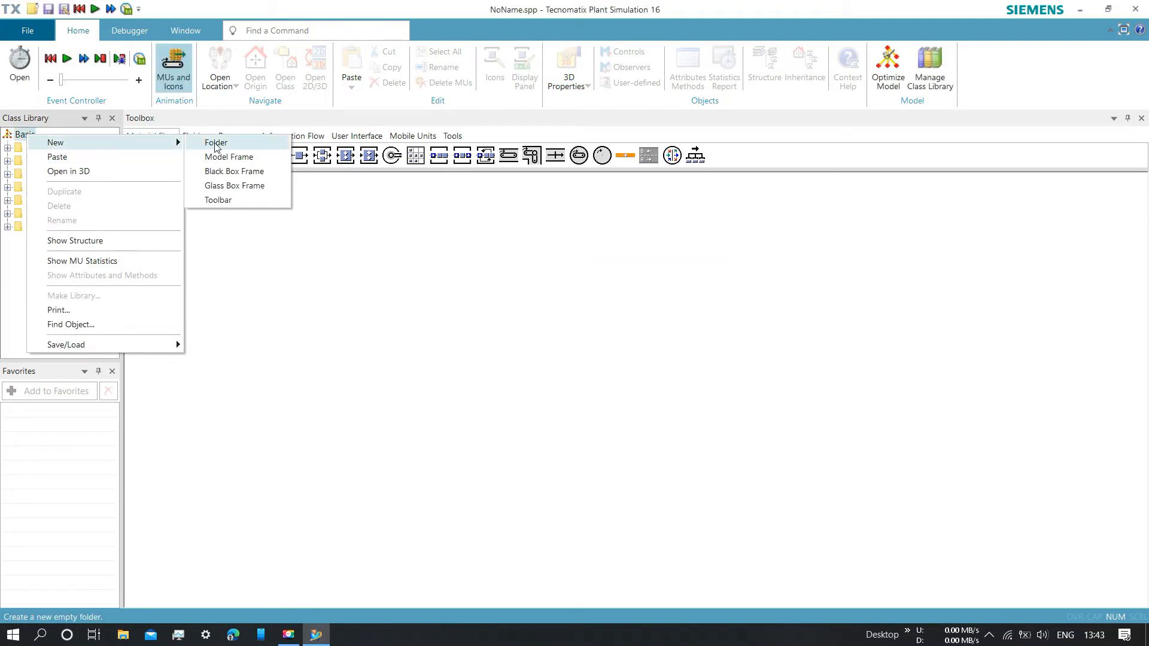
left_click(215, 144)
type("Models")
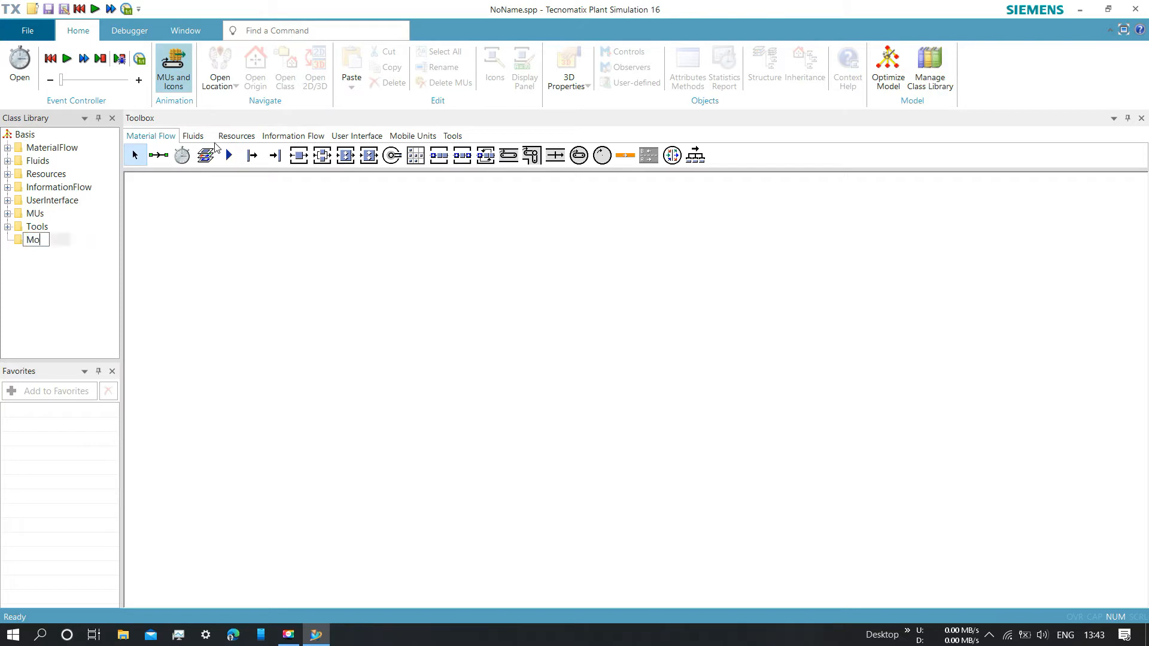
key("Return")
Create a model frame with its default name in the Models folder and maximize its window.
right_click(46, 243)
mouse_move(72, 246)
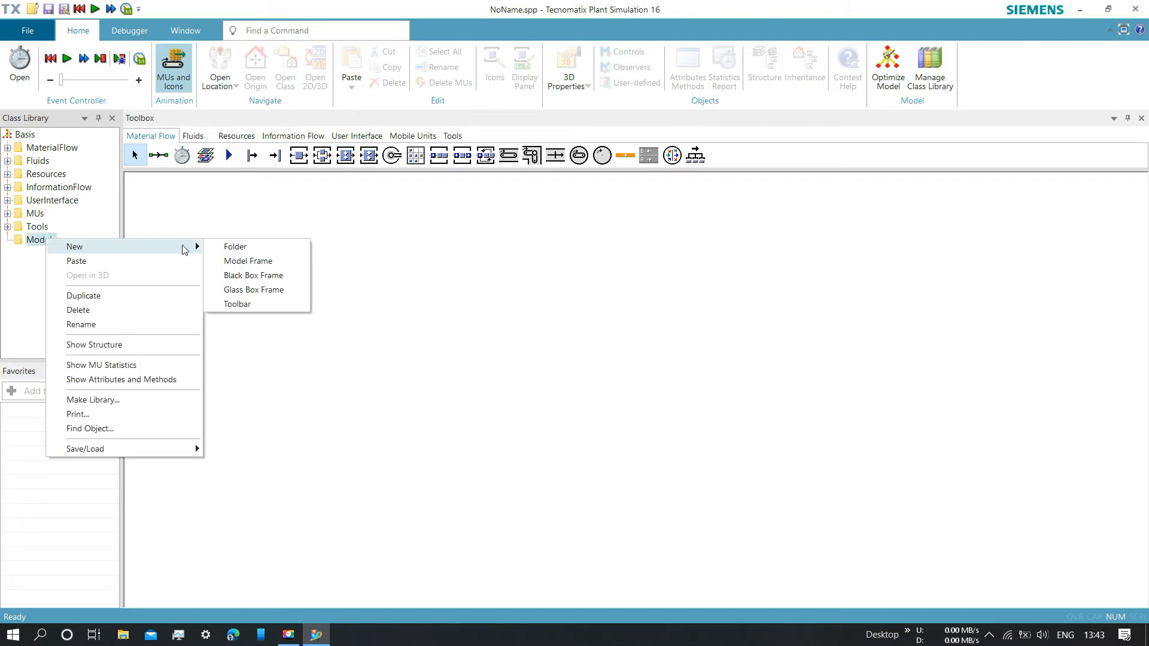
left_click(249, 261)
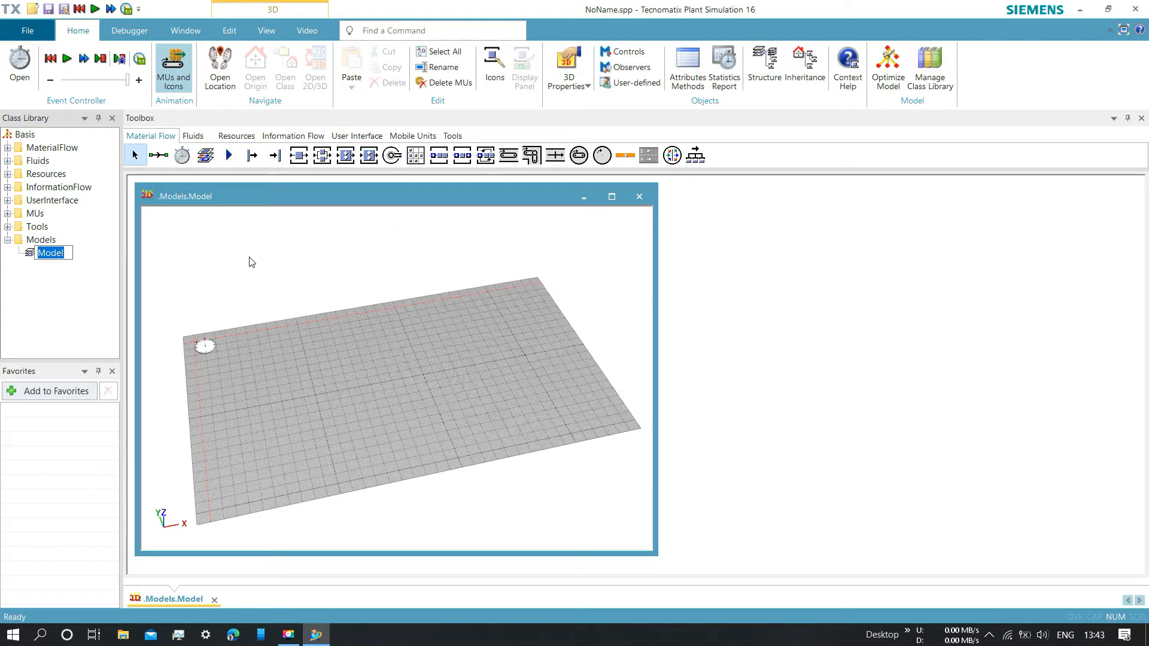
left_click(54, 317)
left_click(614, 201)
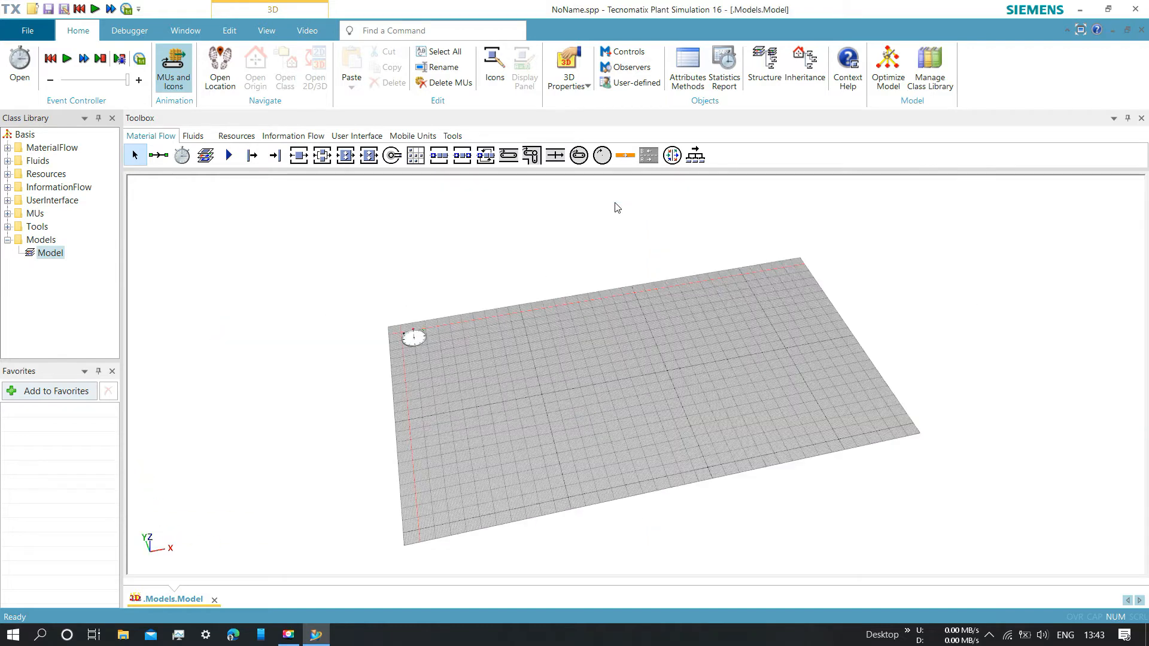
Switch the model to planning view and place a Source on the horizontal centre line.
left_click(265, 28)
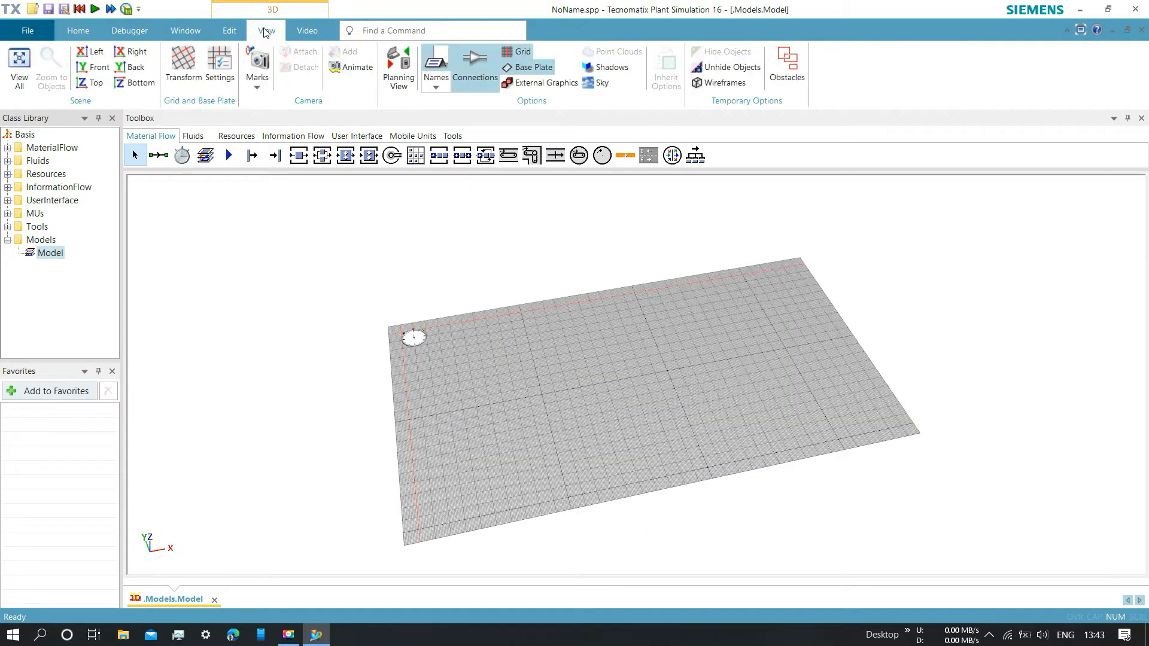
left_click(398, 68)
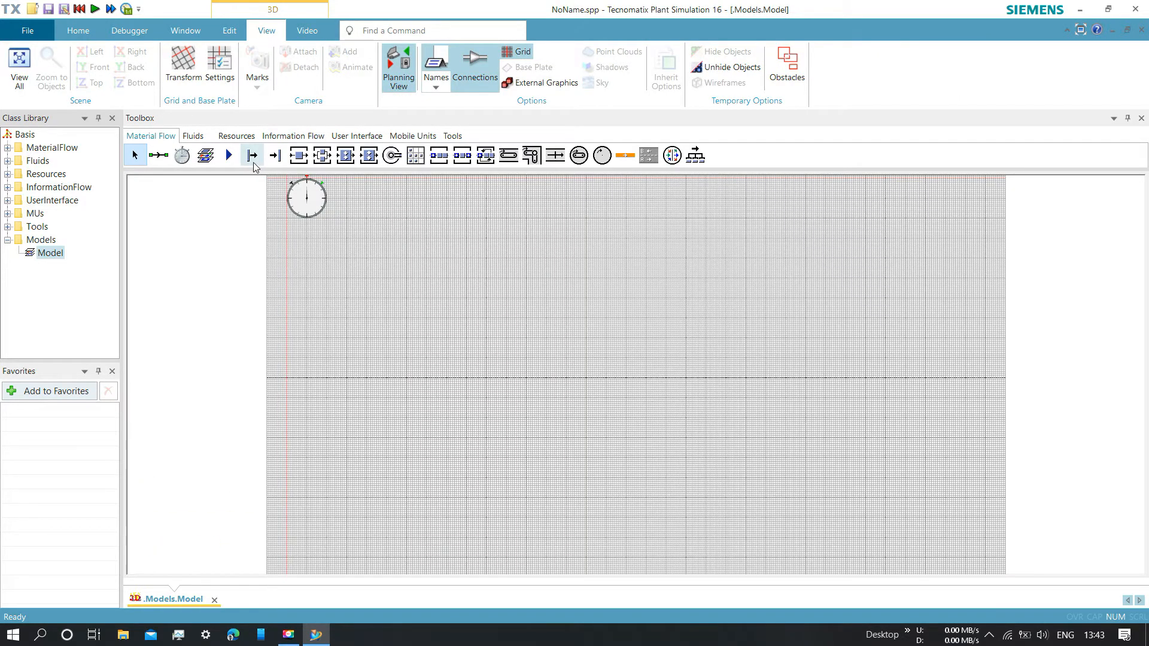
left_click(253, 160)
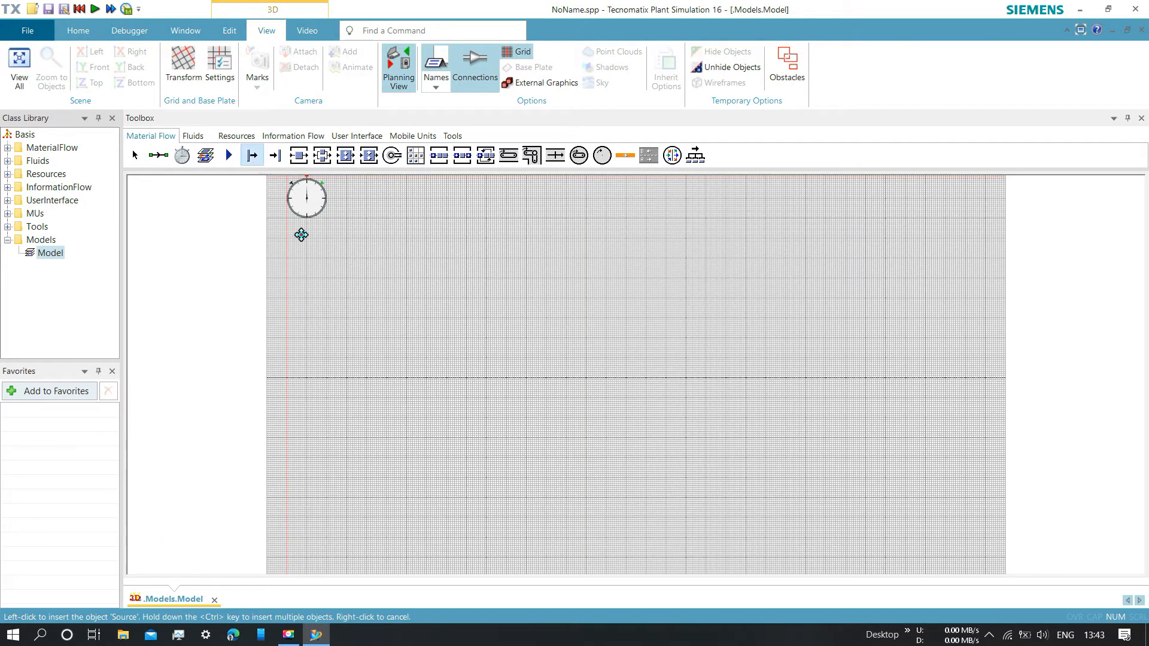
left_click(412, 379)
Place two Stations in a row on the centre line to the right of the source, leaving gaps between the objects.
left_click(299, 156)
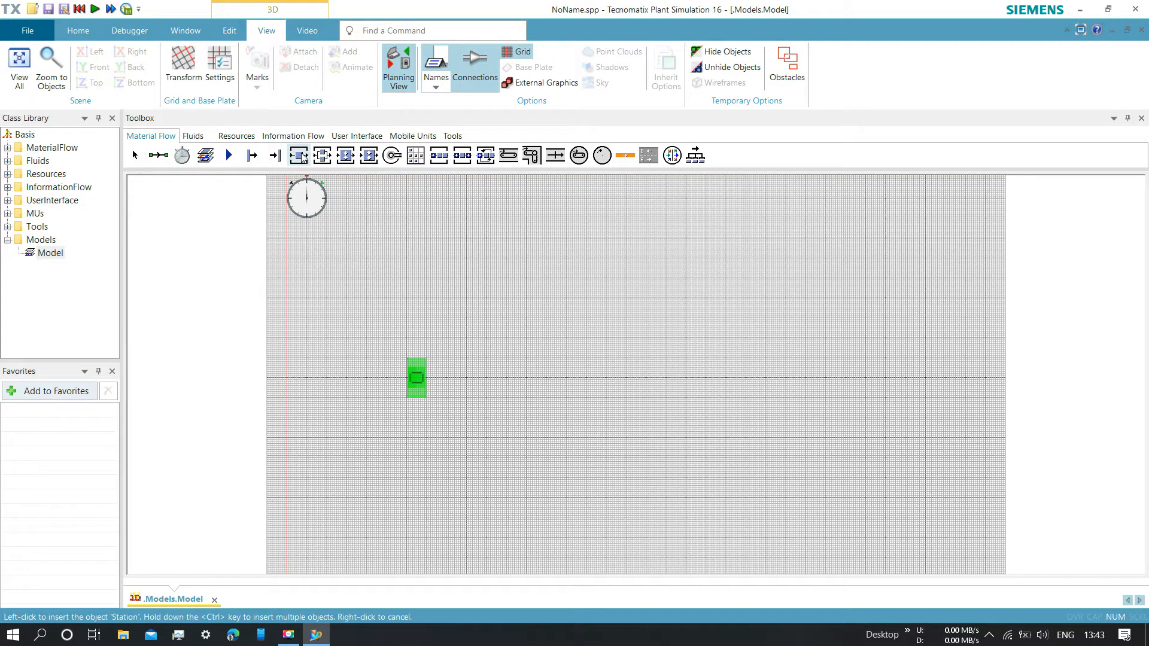
left_click(526, 377)
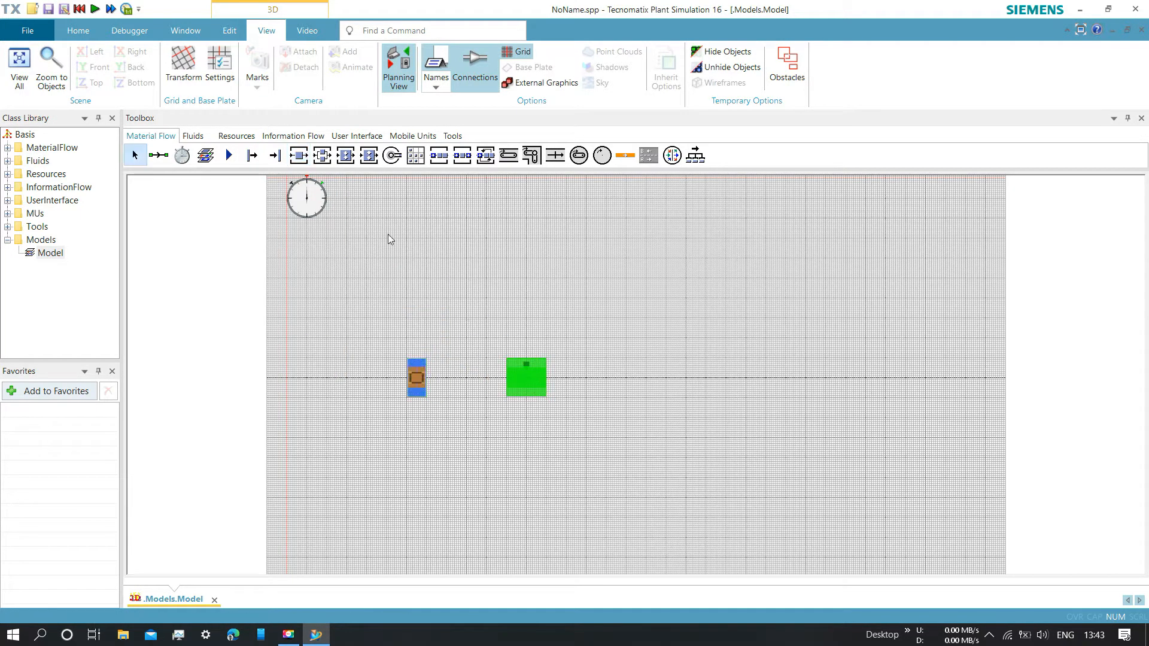
left_click(302, 161)
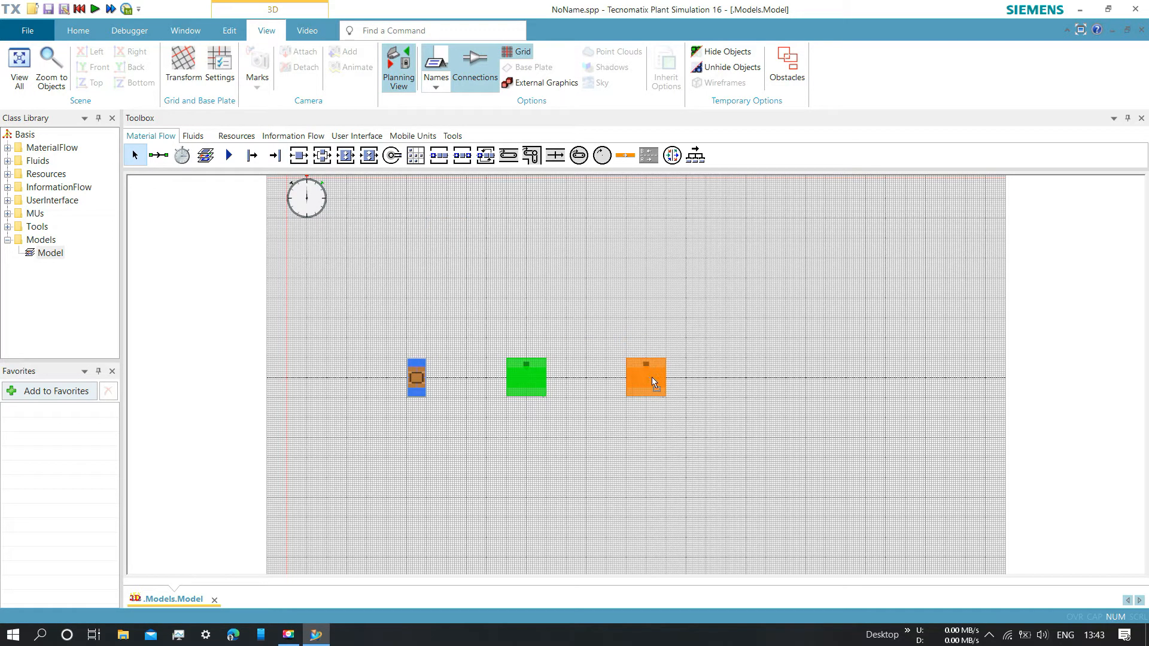
left_click(653, 377)
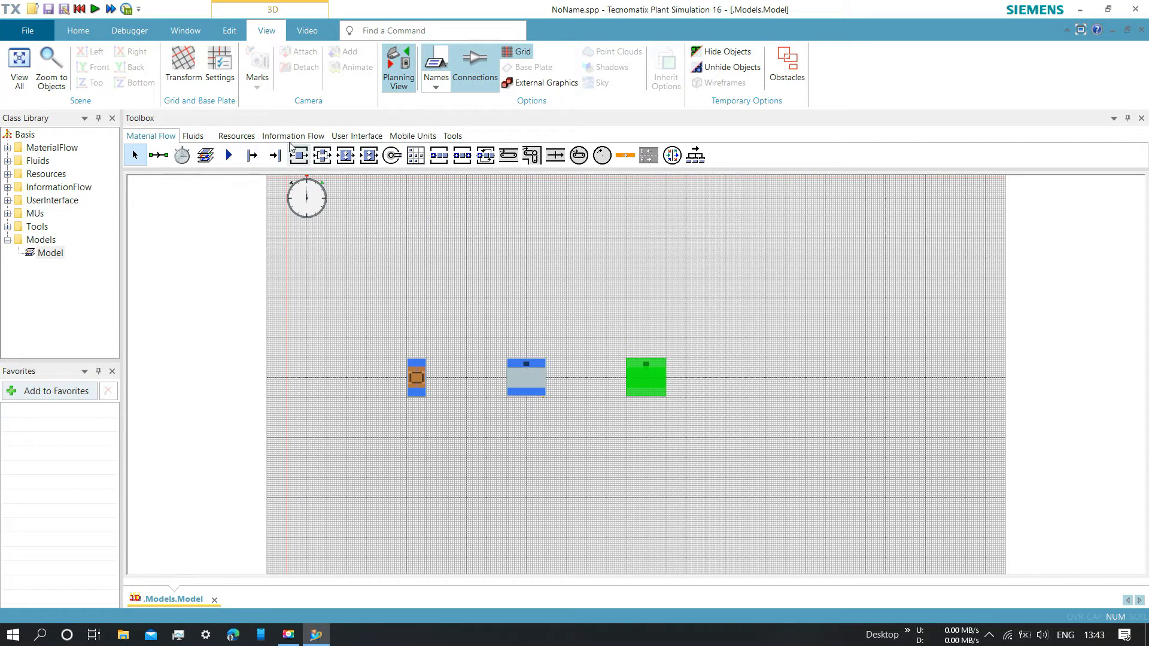
Place a Drain beside the second station and move it further right along the centre line.
left_click(677, 377)
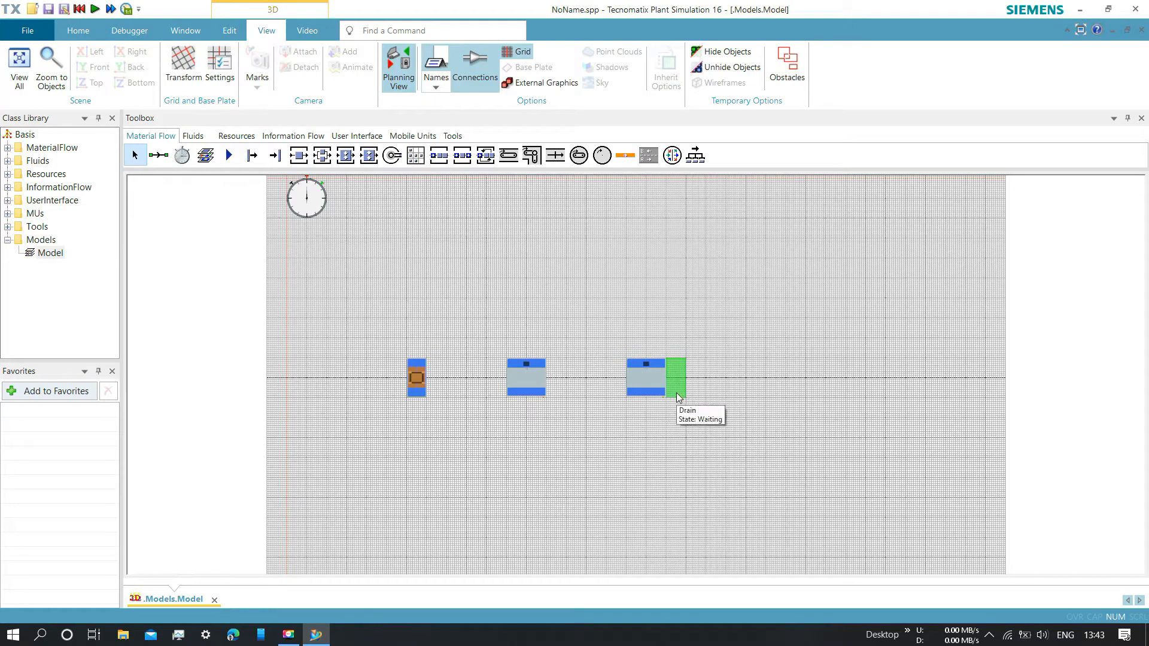
left_click_drag(687, 395, 828, 396)
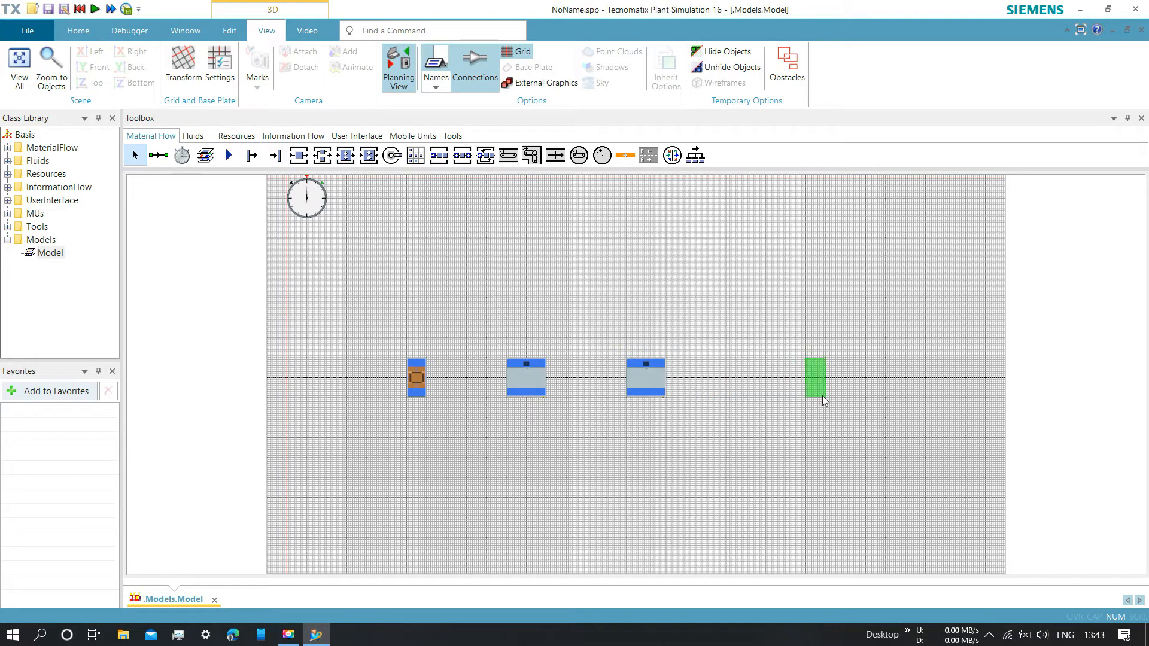
left_click(657, 285)
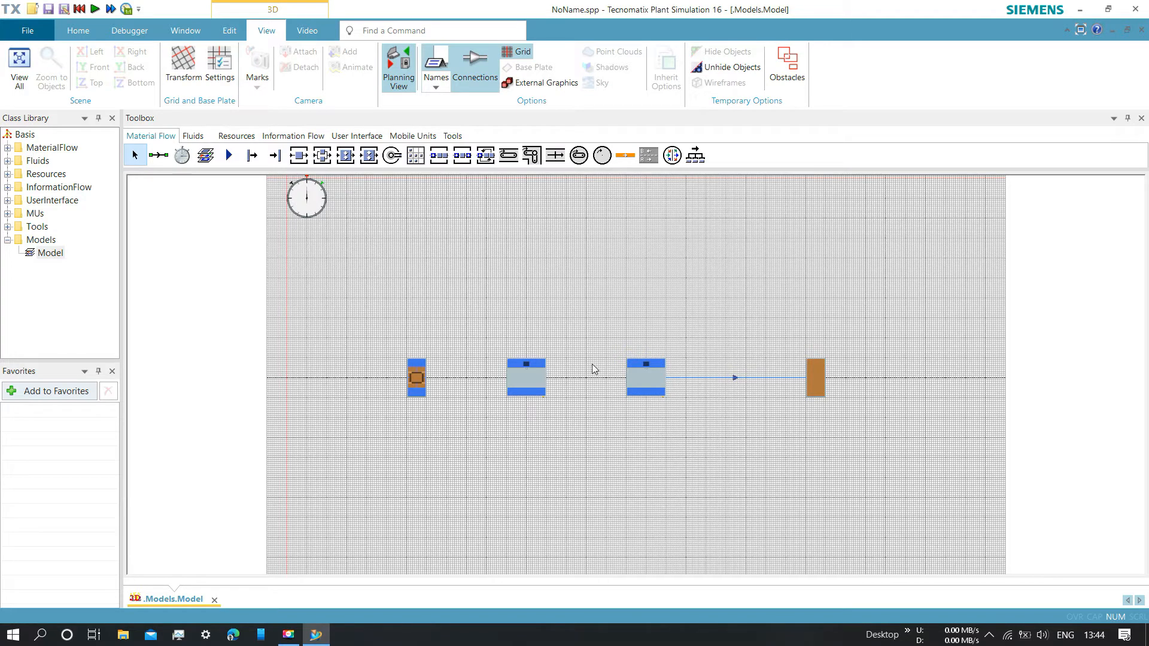
Delete the connector between the second station and the drain.
left_click(735, 378)
key("Delete")
key("Return")
Draw three straight conveyors linking the source, the two stations and the drain in sequence.
left_click(510, 157)
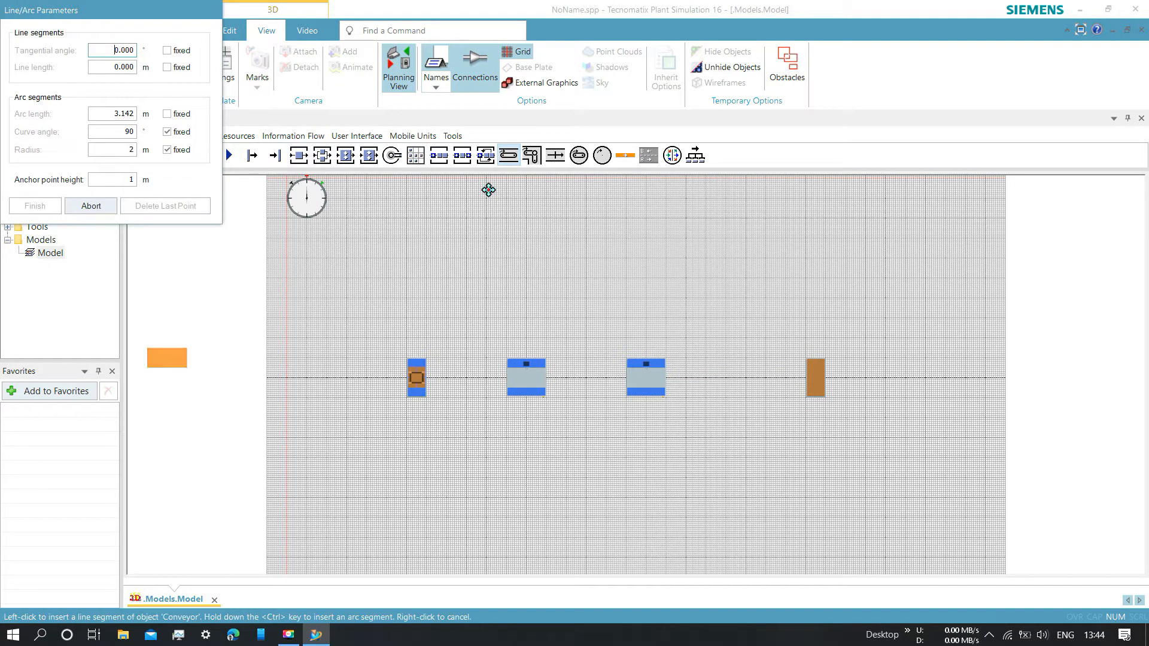
left_click(422, 378)
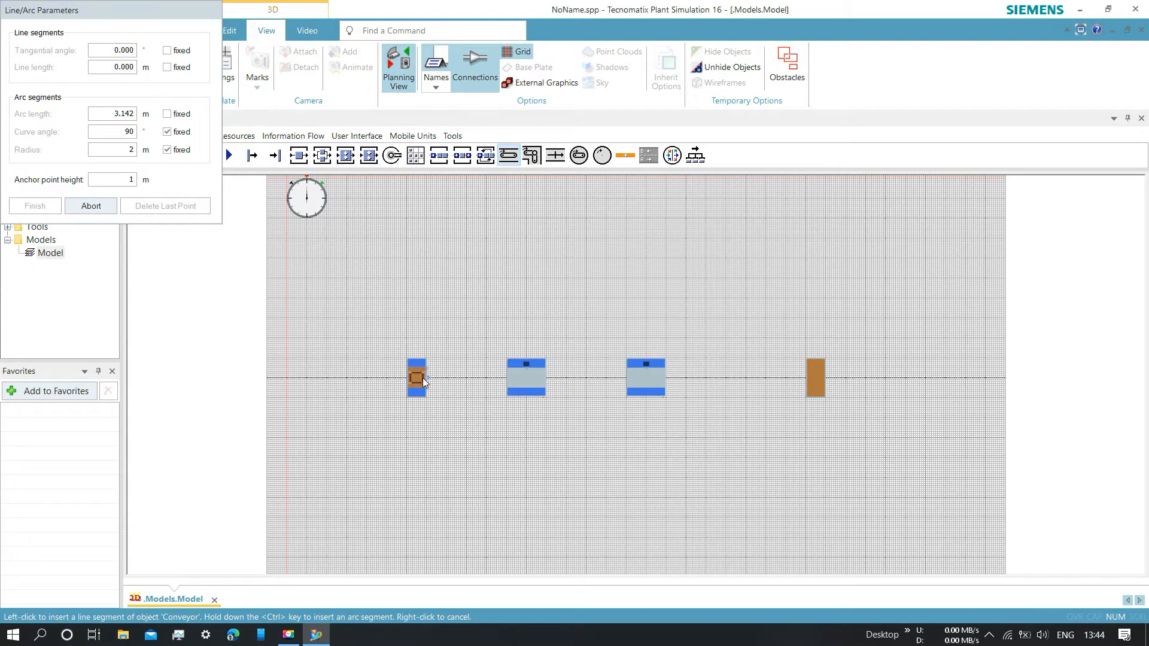
left_click(508, 379)
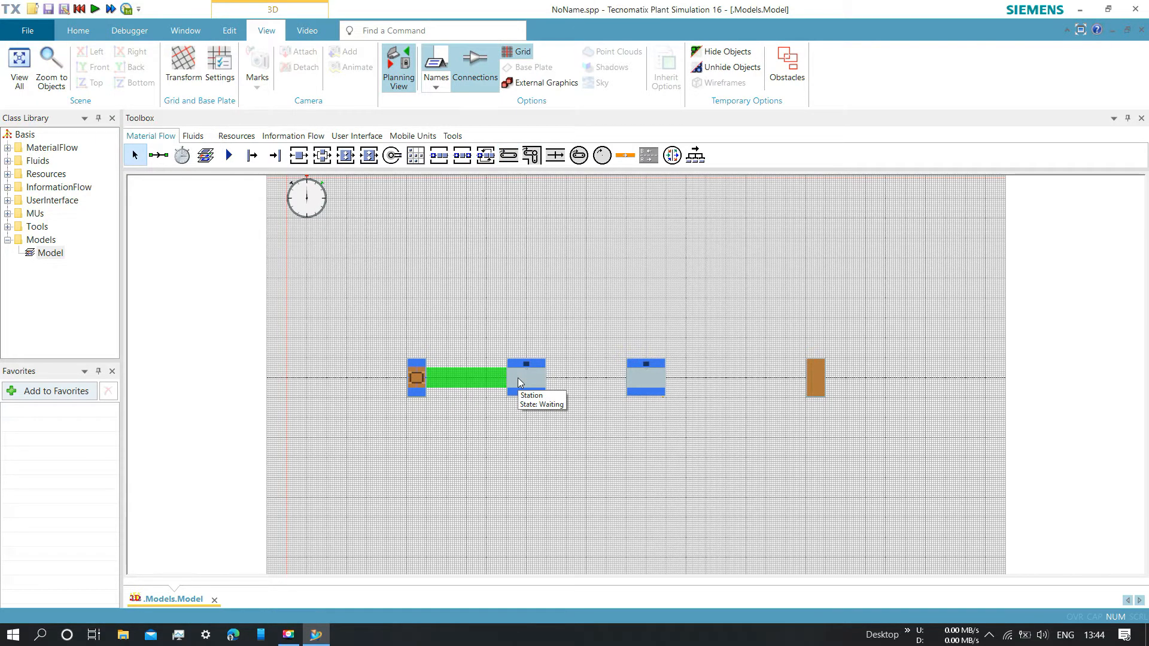
left_click(512, 156)
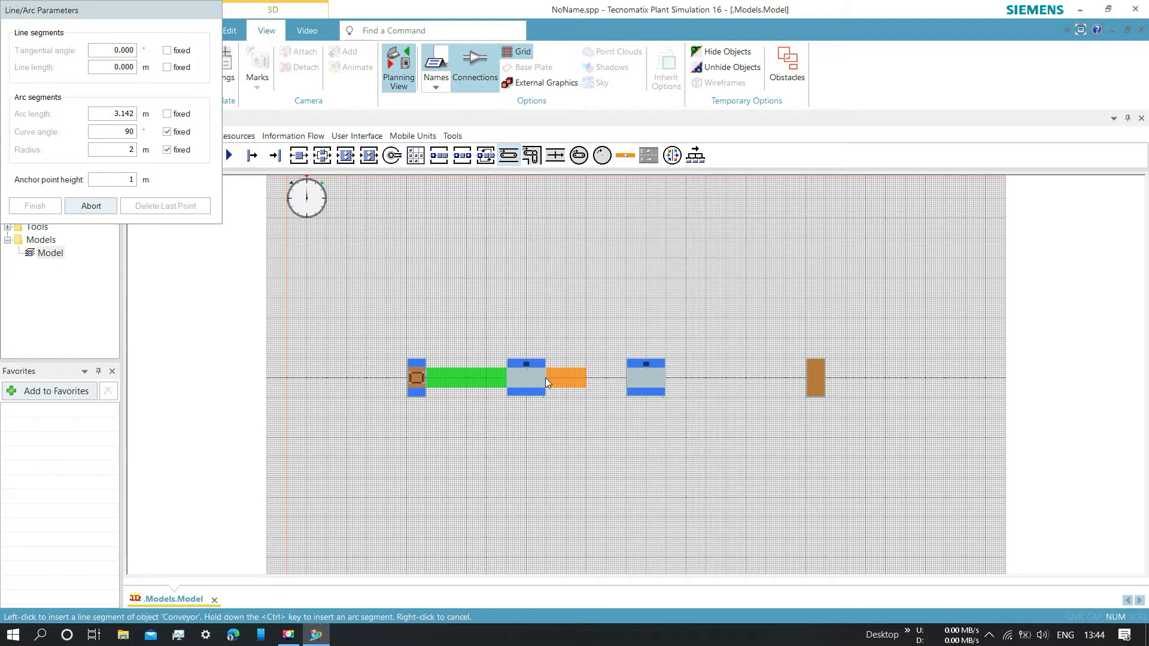
left_click(546, 382)
left_click(635, 379)
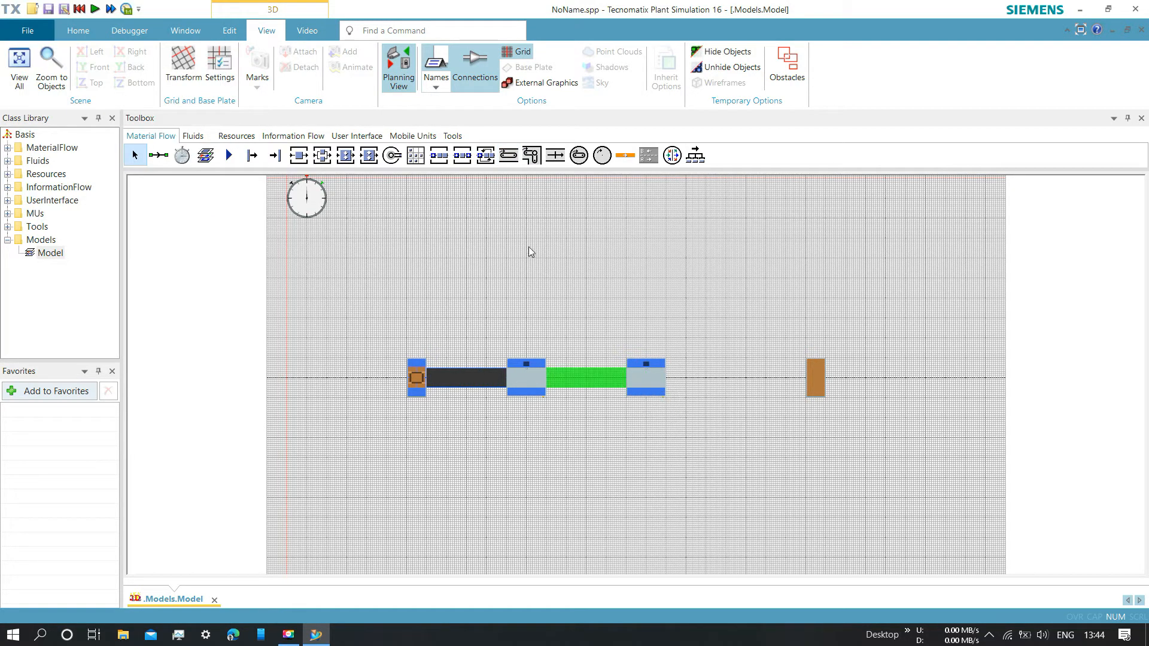
left_click(508, 156)
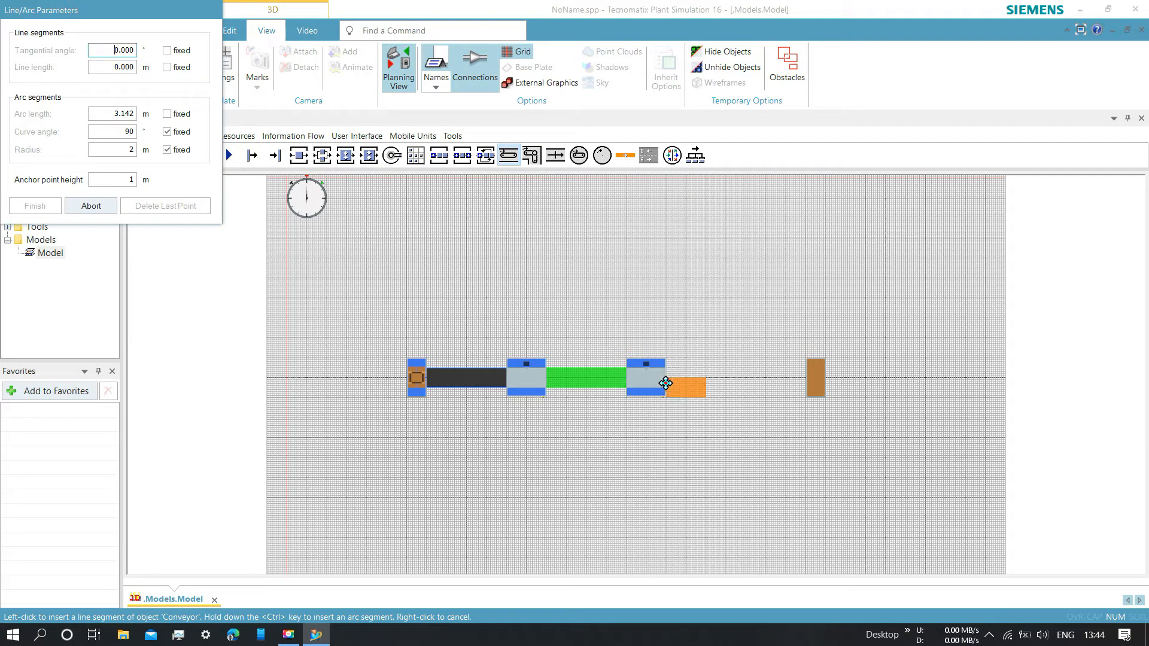
left_click(665, 383)
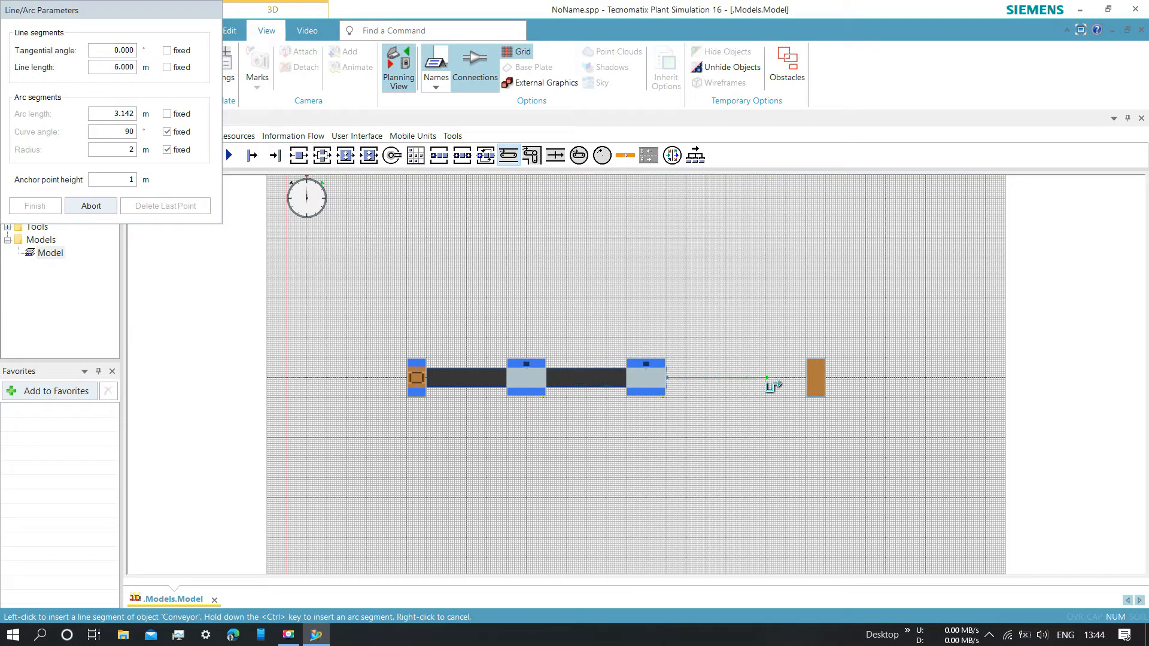
left_click(809, 379)
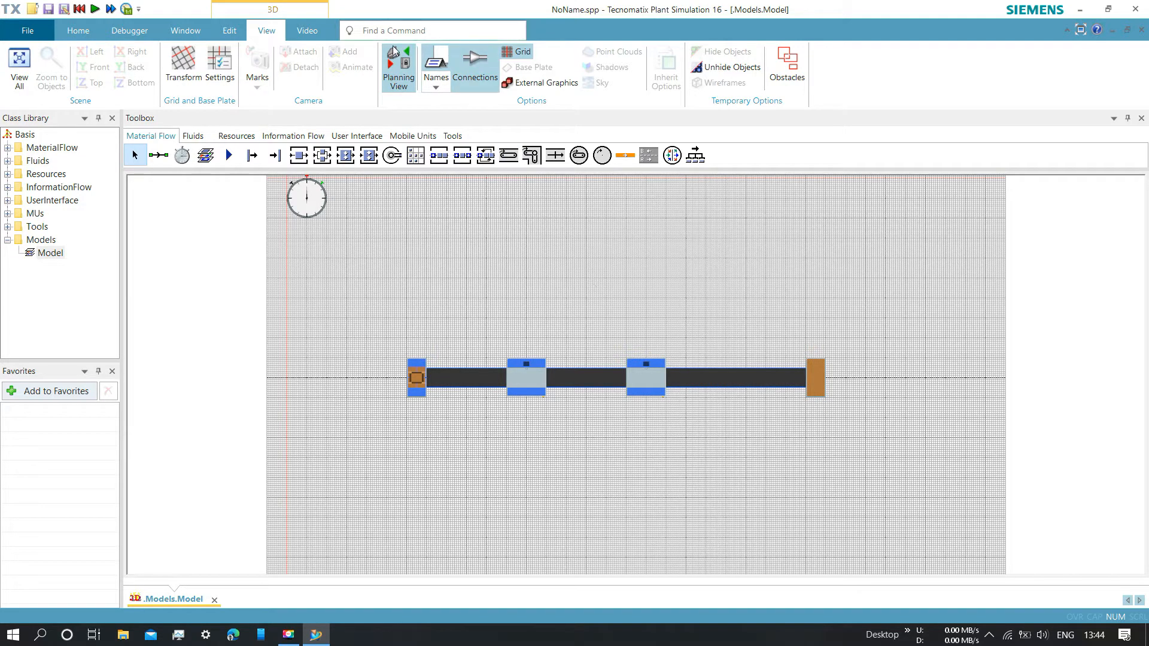
Turn off planning view to show the finished conveyor line in 3D.
left_click(397, 66)
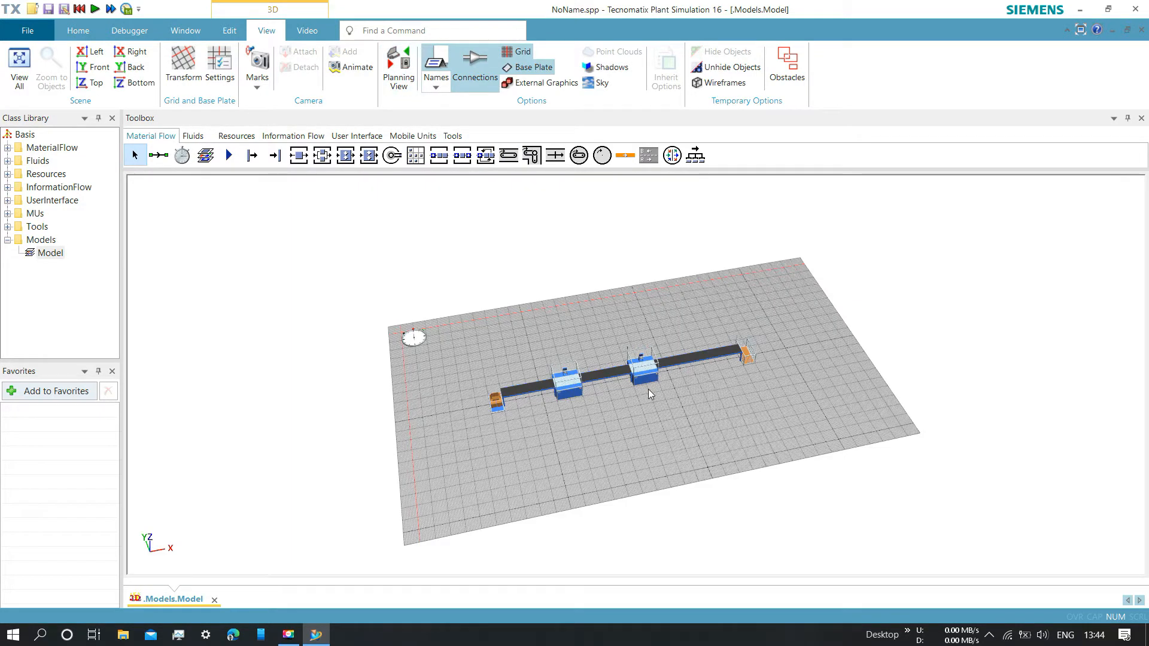
scroll(648, 390, "up", 5)
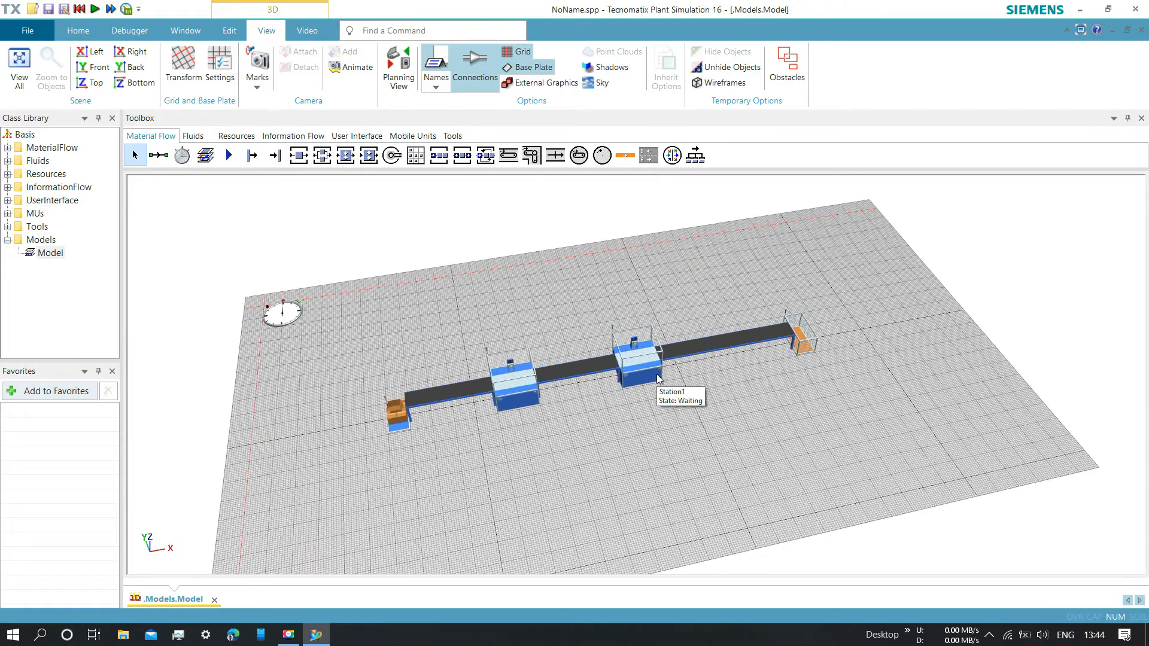
scroll(662, 367, "up", 2)
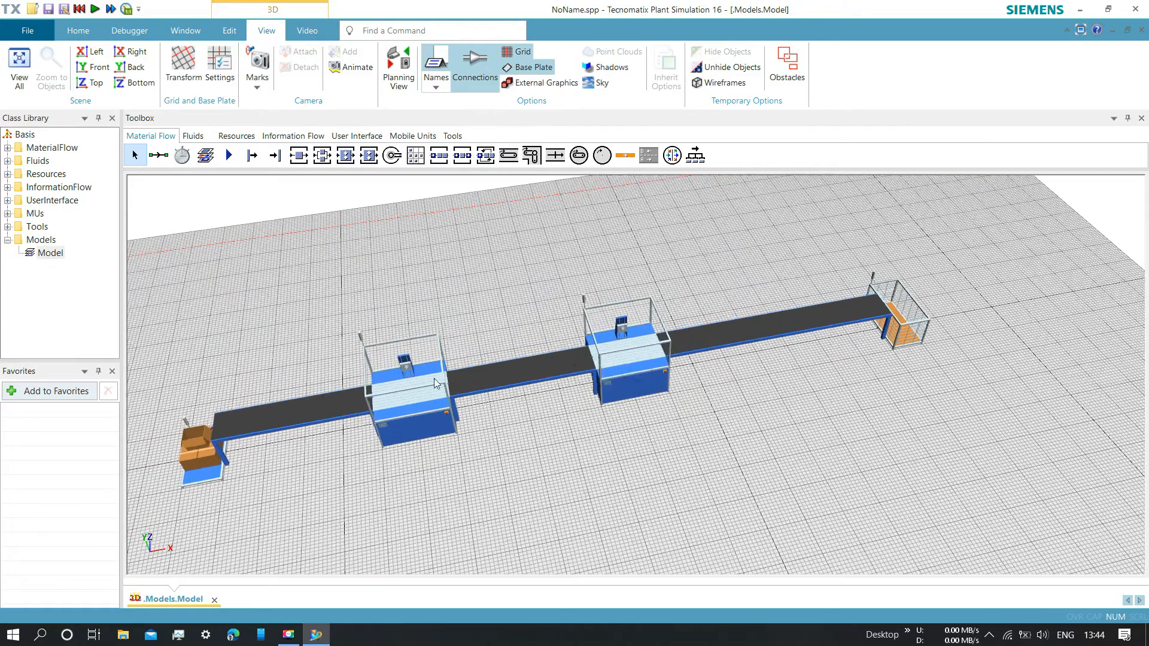
Set the Source's constant creation interval to 8 seconds.
left_click(199, 463)
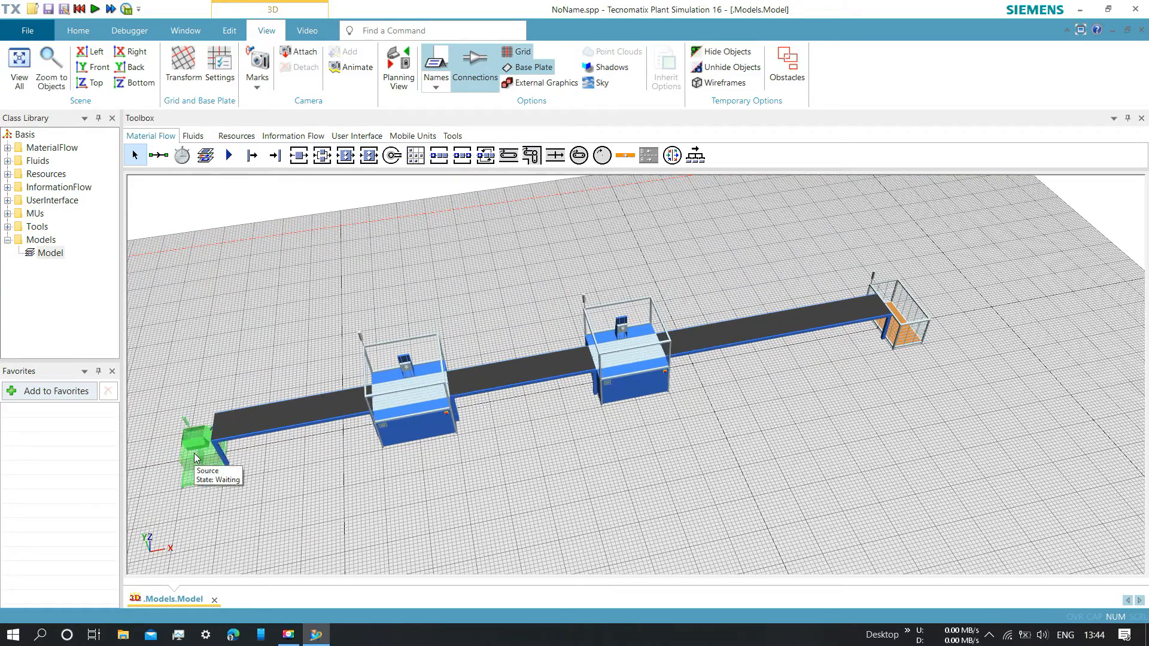
right_click(199, 464)
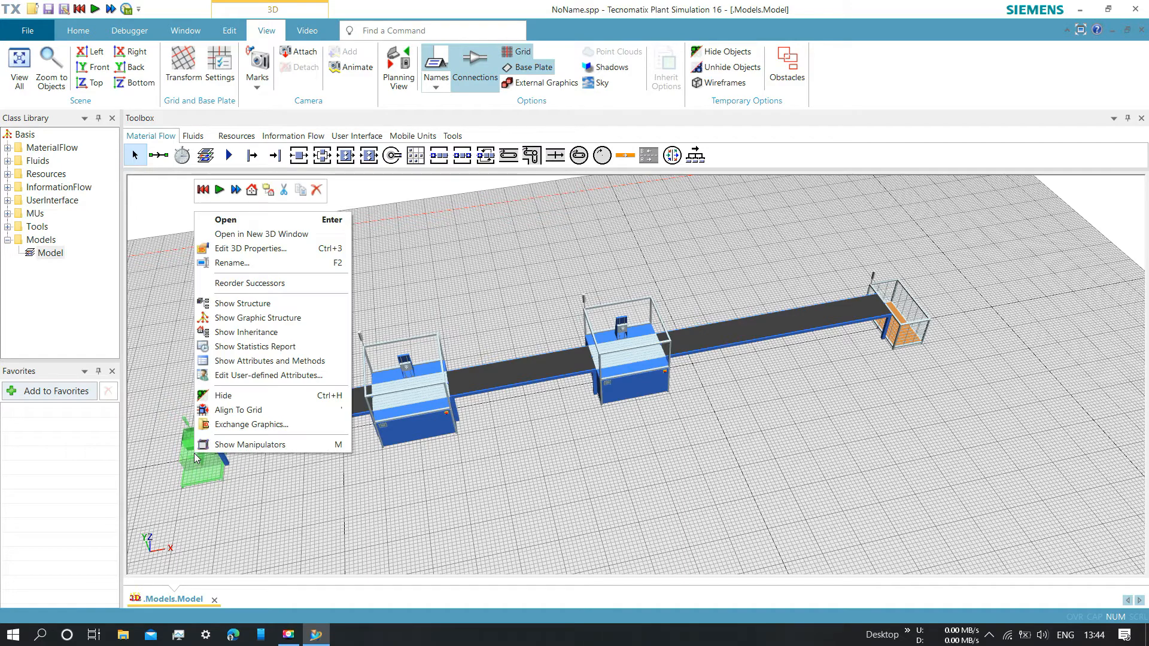
left_click(264, 220)
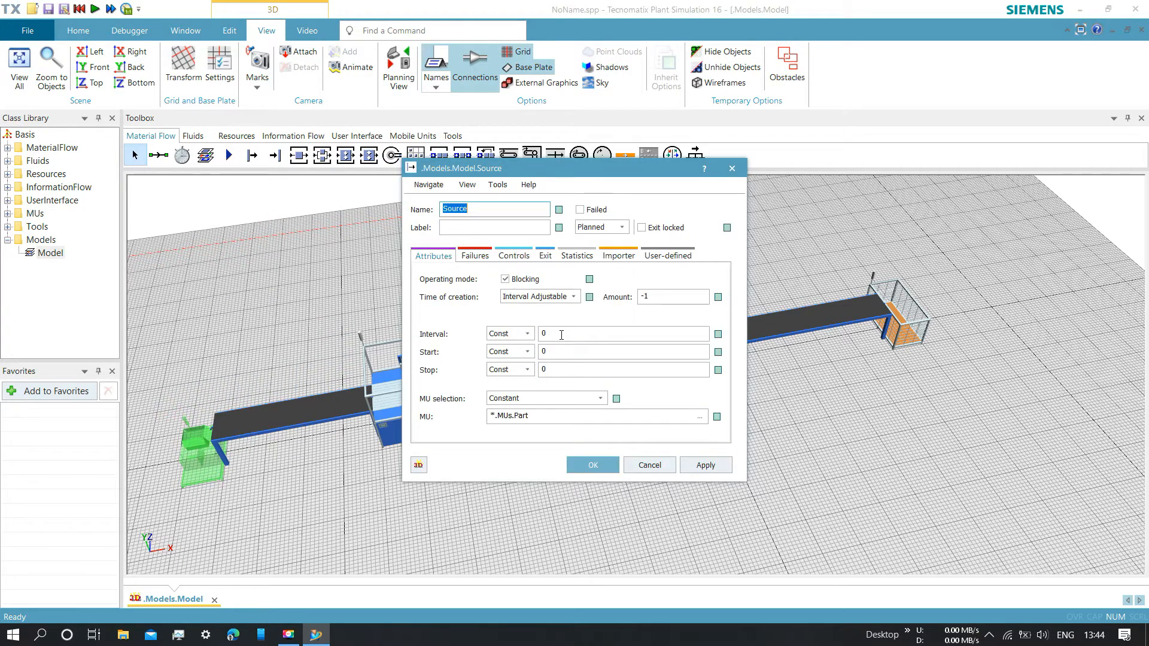
left_click(562, 336)
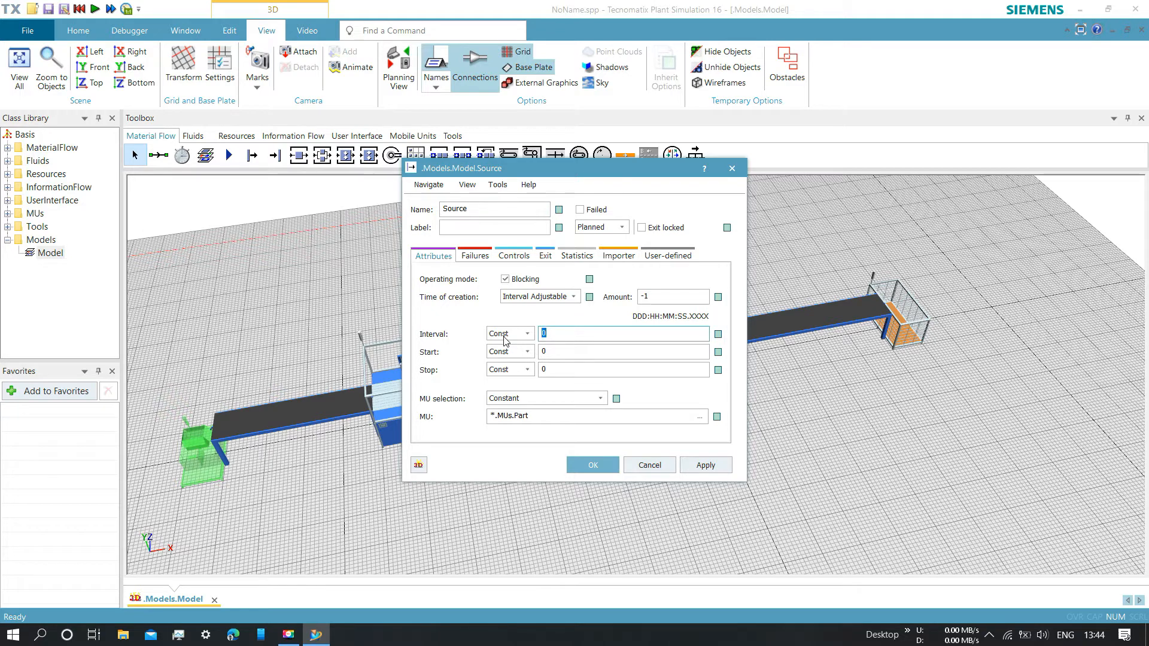
left_click(701, 470)
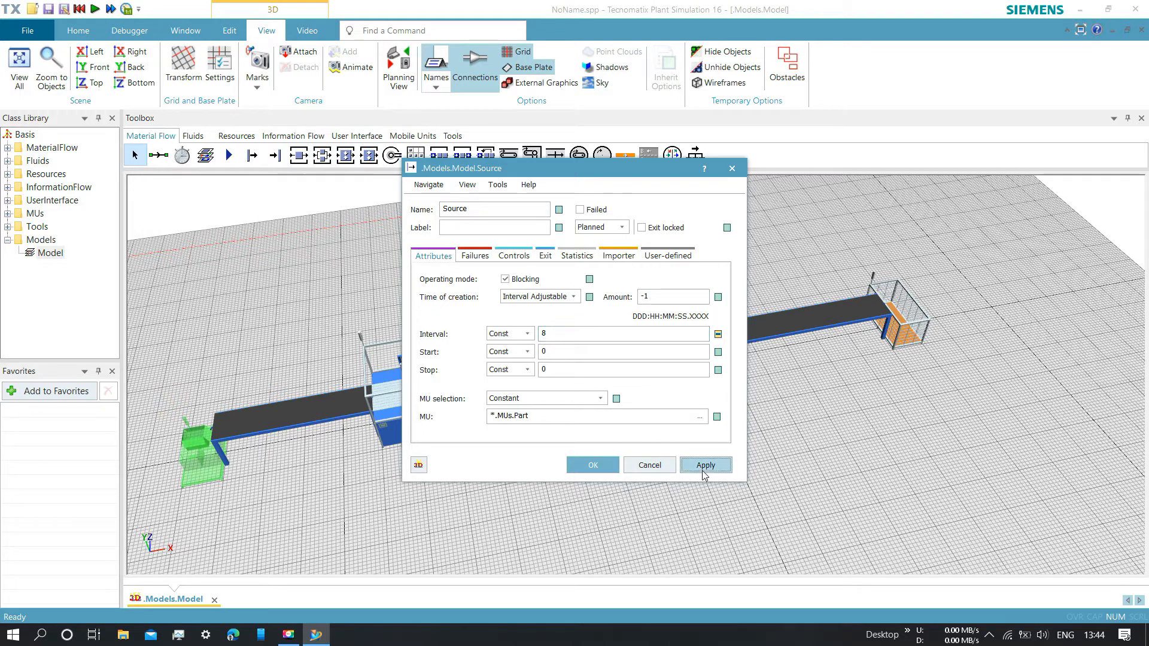
left_click(601, 467)
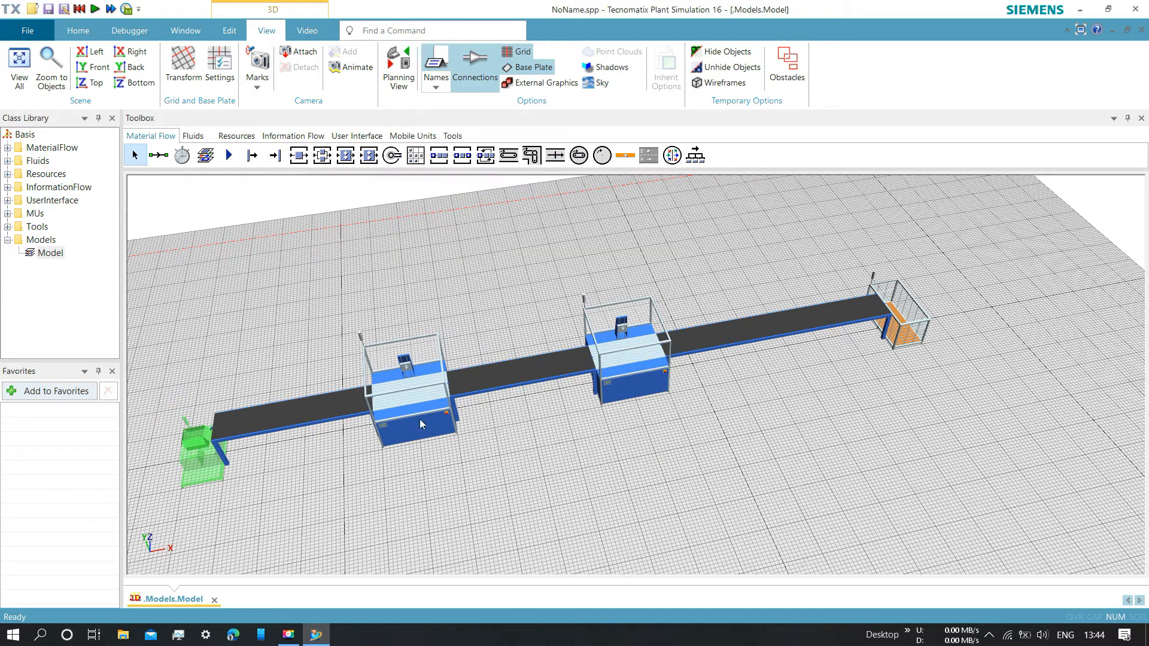
Enable real-time mode in the event controller, keeping its dialog clear of the line, and start the simulation.
left_click(72, 32)
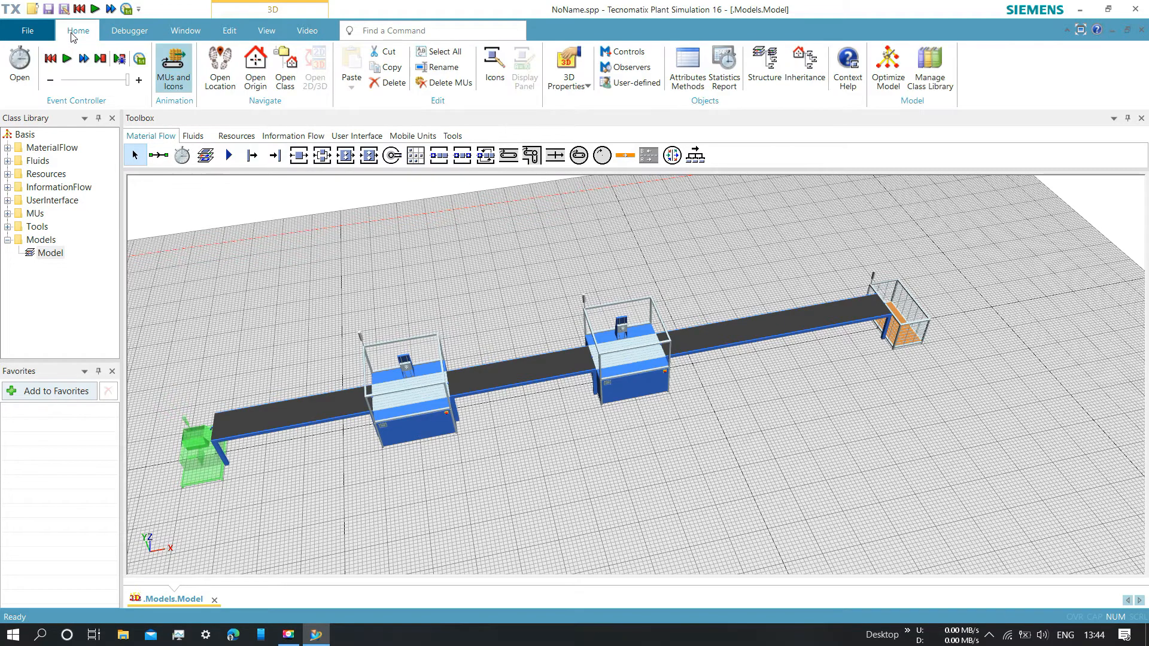
left_click(25, 70)
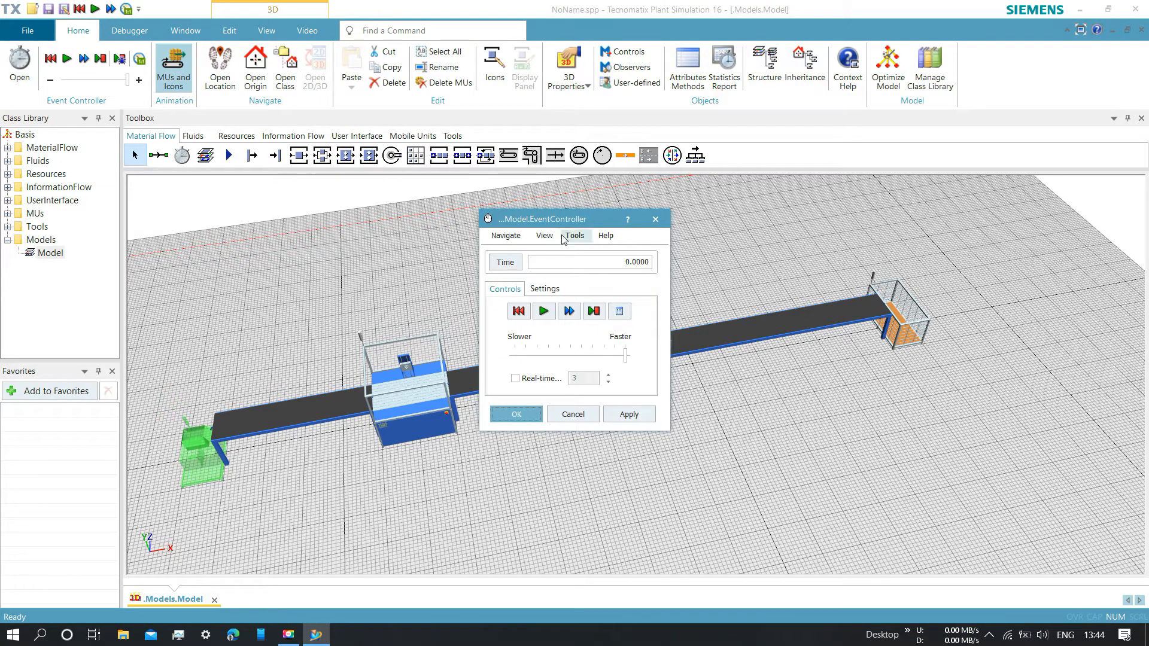
left_click_drag(578, 226, 328, 124)
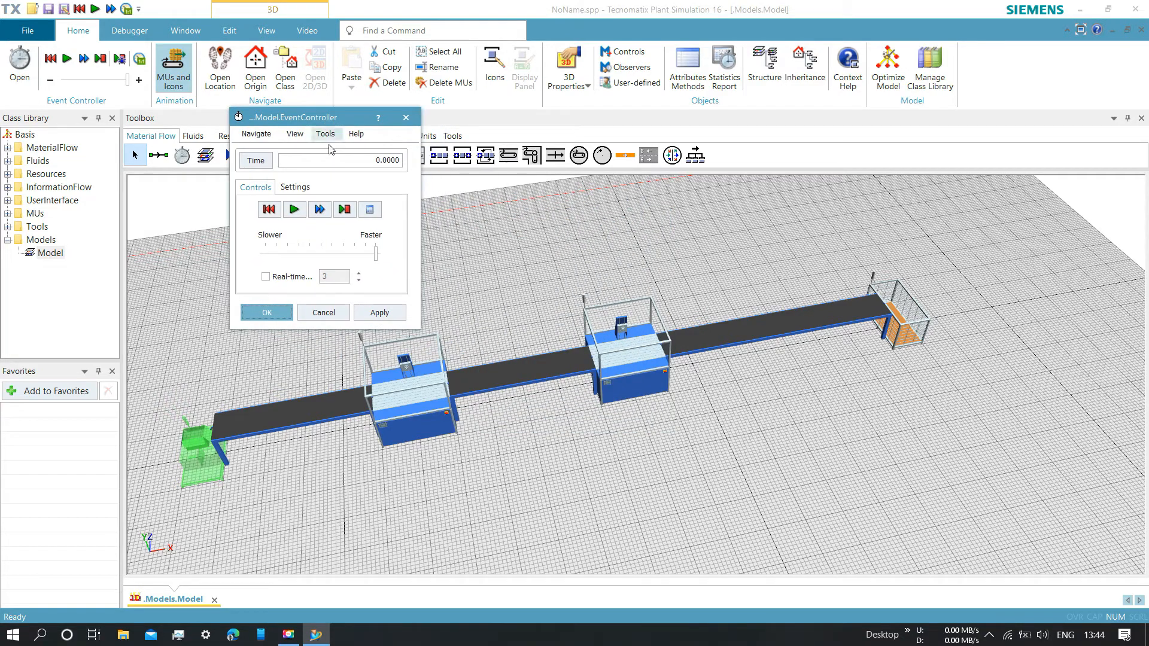
left_click(265, 277)
left_click(295, 209)
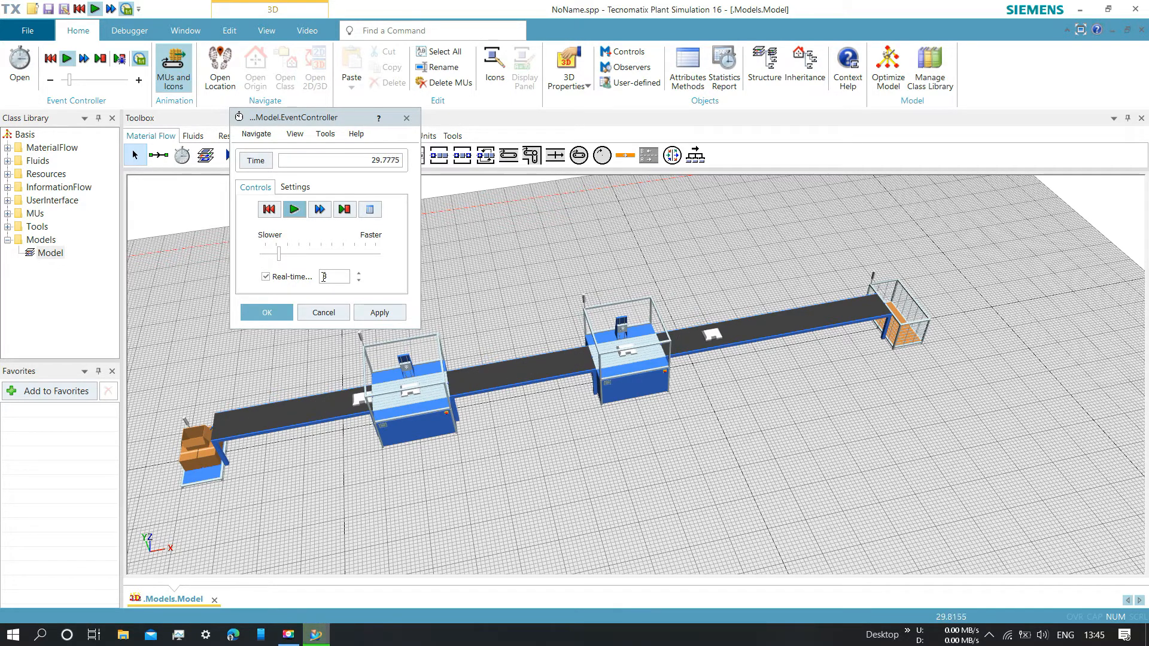
Stop the running simulation, reset it and close the event controller.
left_click(297, 212)
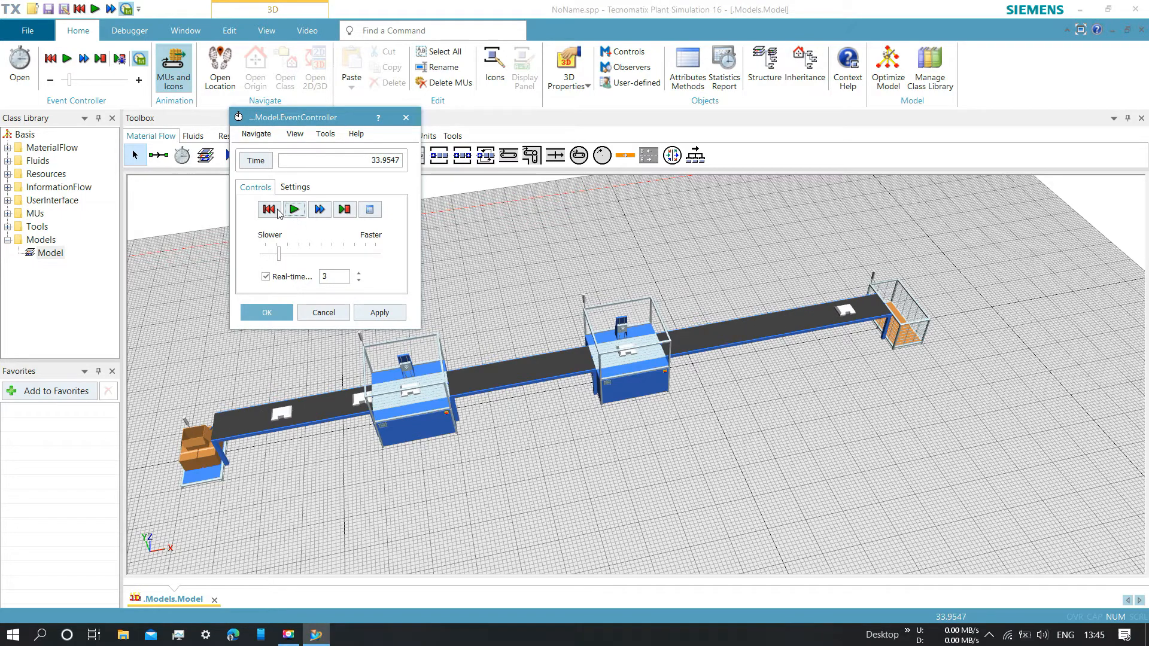
left_click(269, 209)
left_click(410, 117)
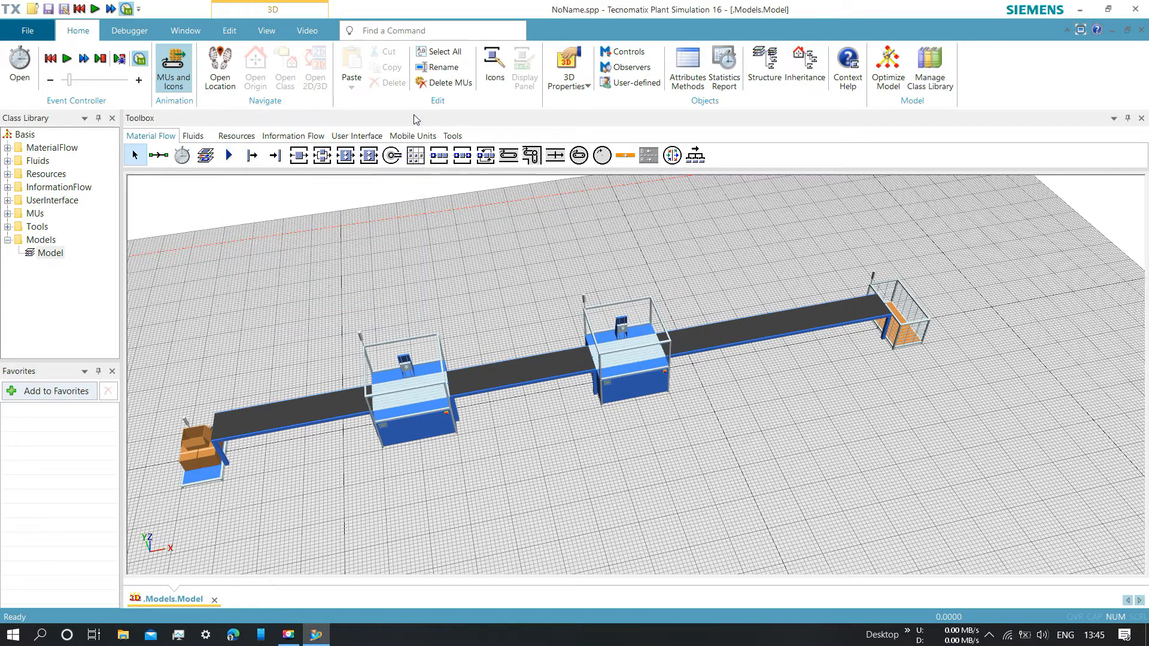
Add the DataTable object to the class library's InformationFlow objects and place one in the model behind the first conveyor.
left_click(290, 137)
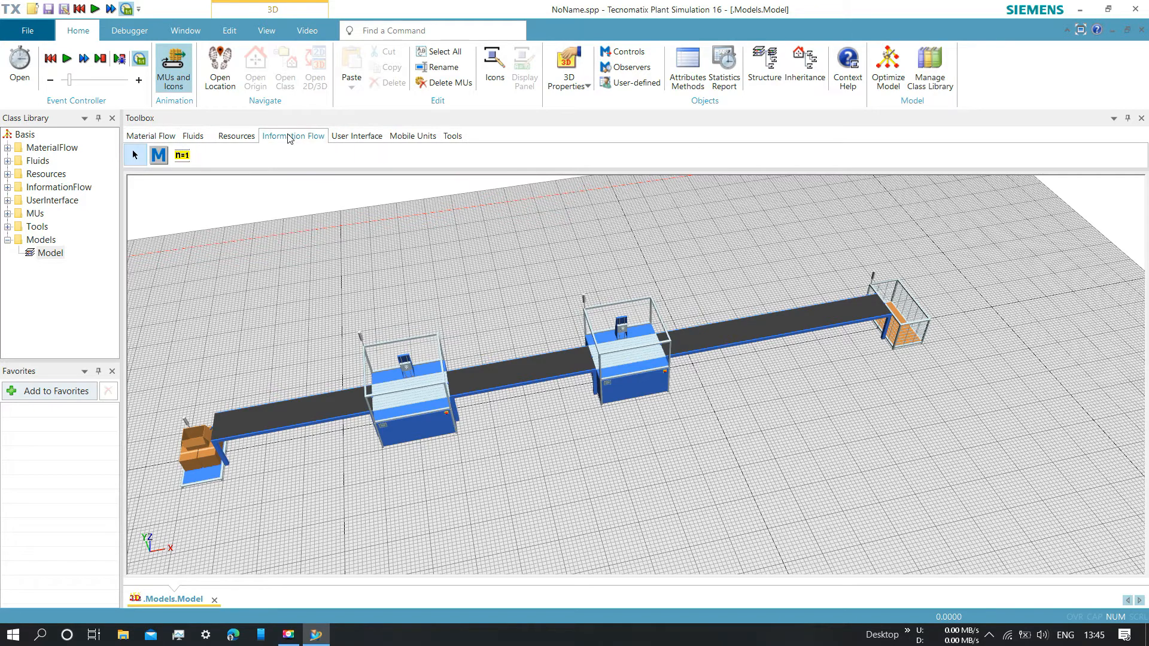
left_click(929, 65)
scroll(509, 365, "down", 12)
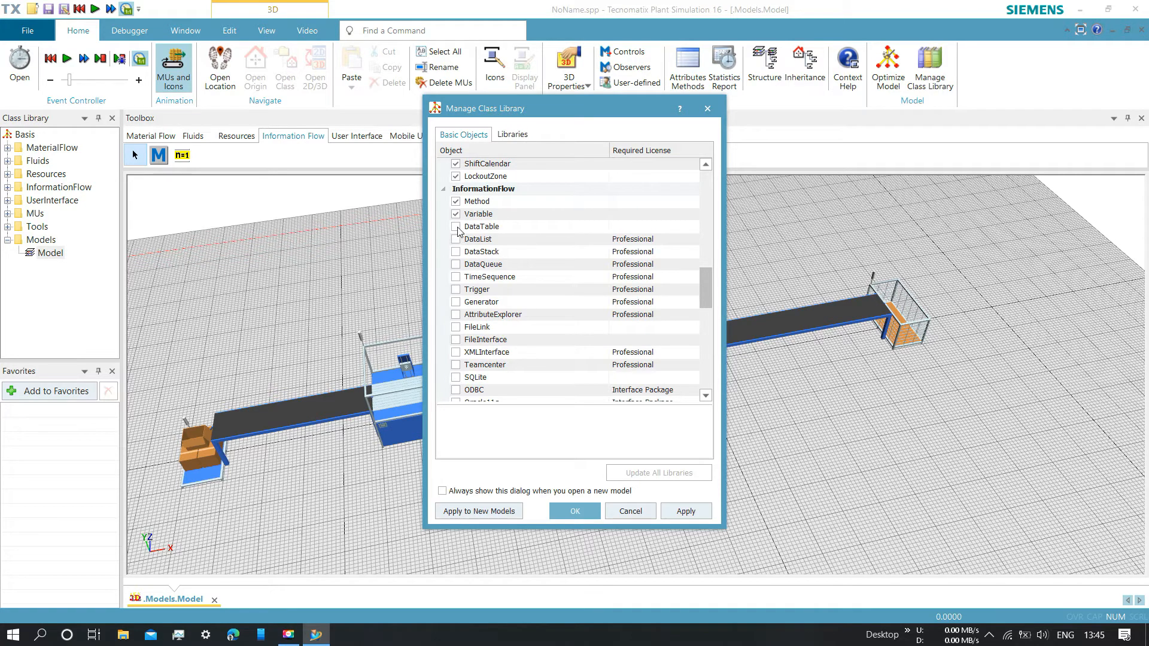
left_click(457, 227)
left_click(573, 513)
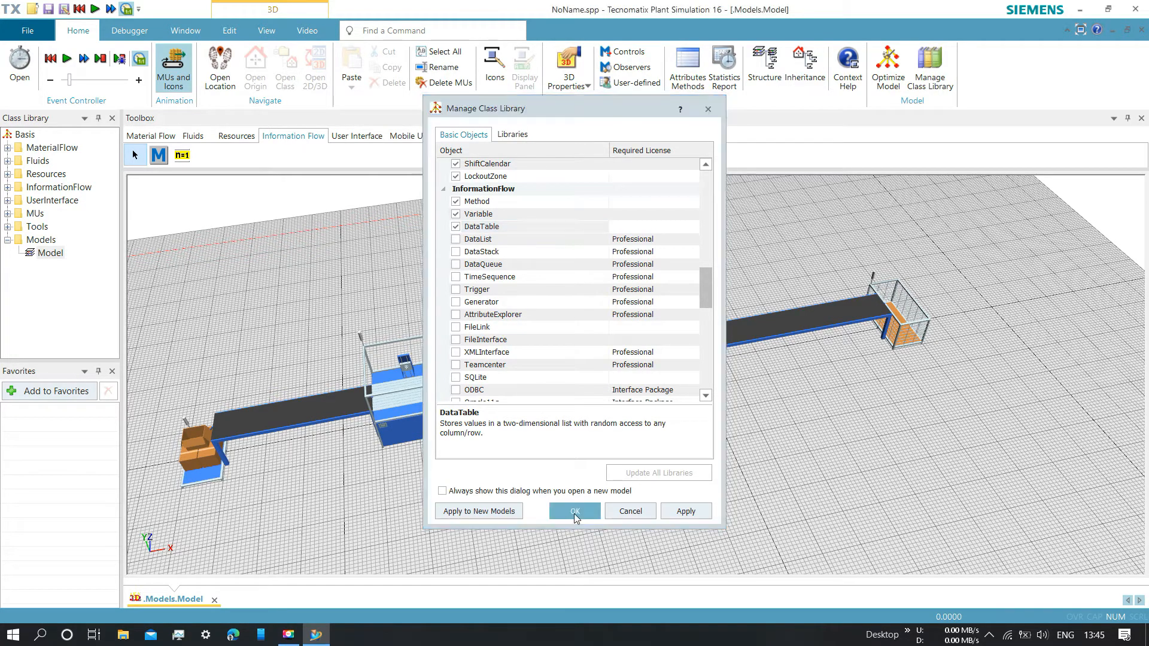
left_click(205, 155)
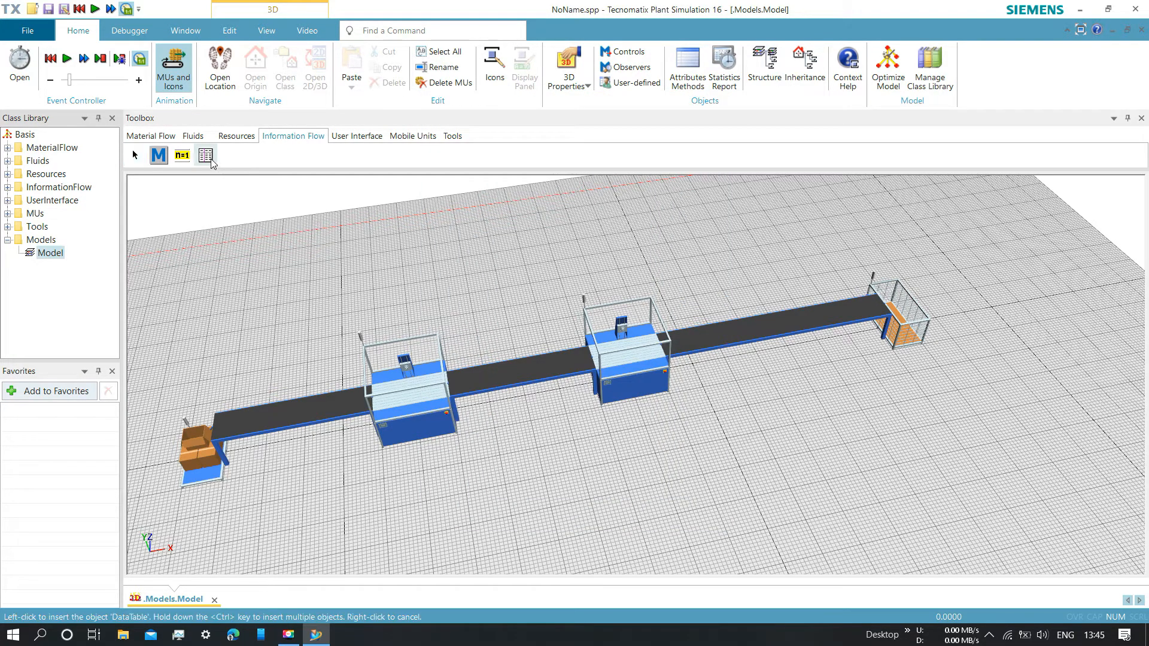
left_click(280, 332)
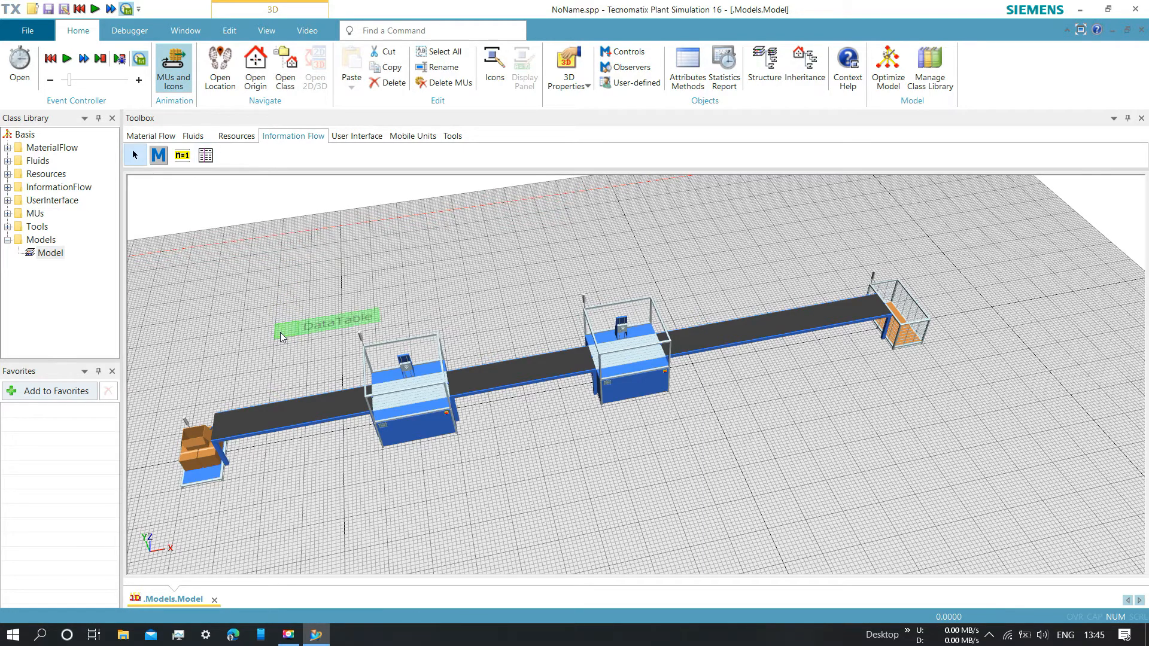
Examine the data types available for the DataTable's first column, leave the format as it is and close the table.
right_click(280, 332)
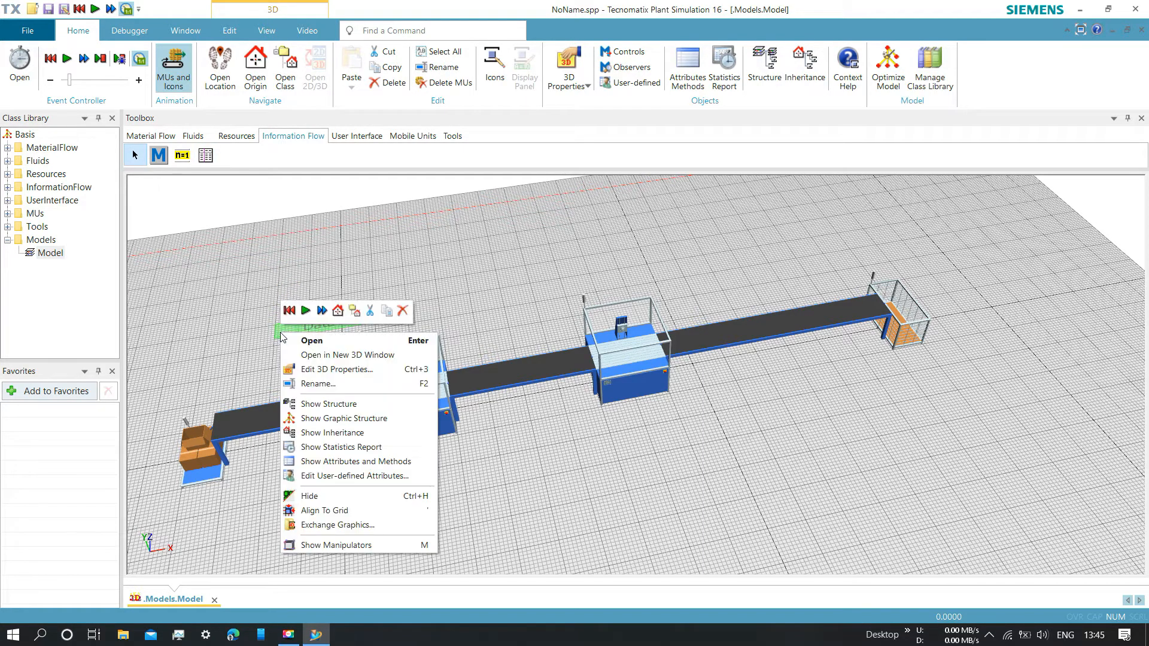
left_click(307, 339)
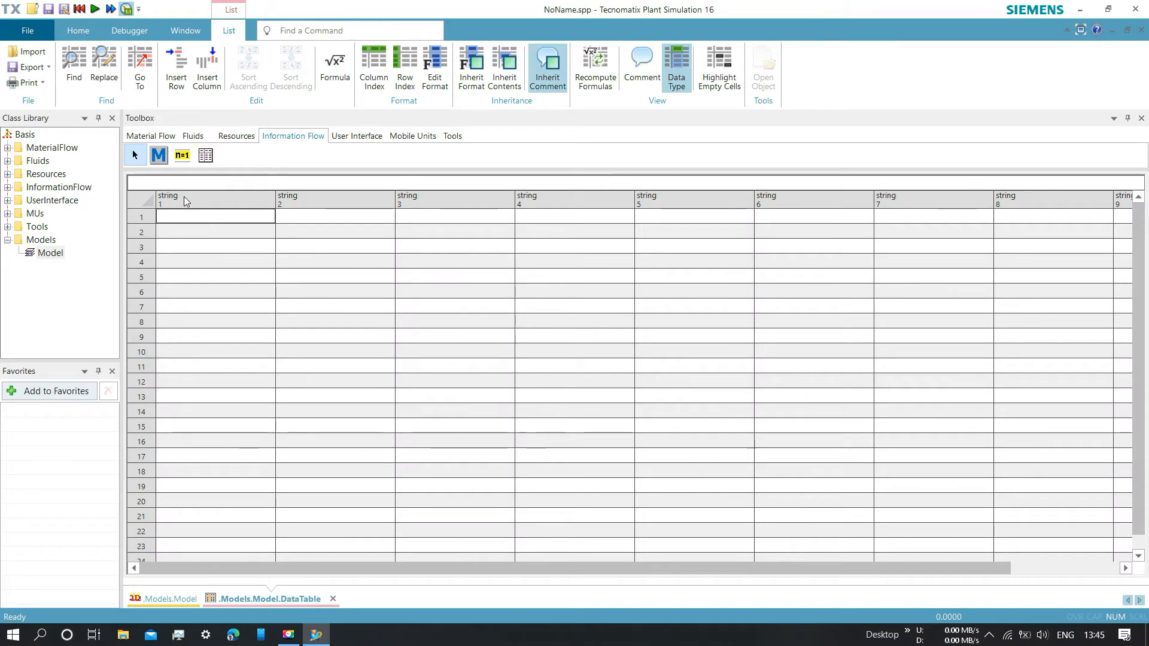
right_click(184, 197)
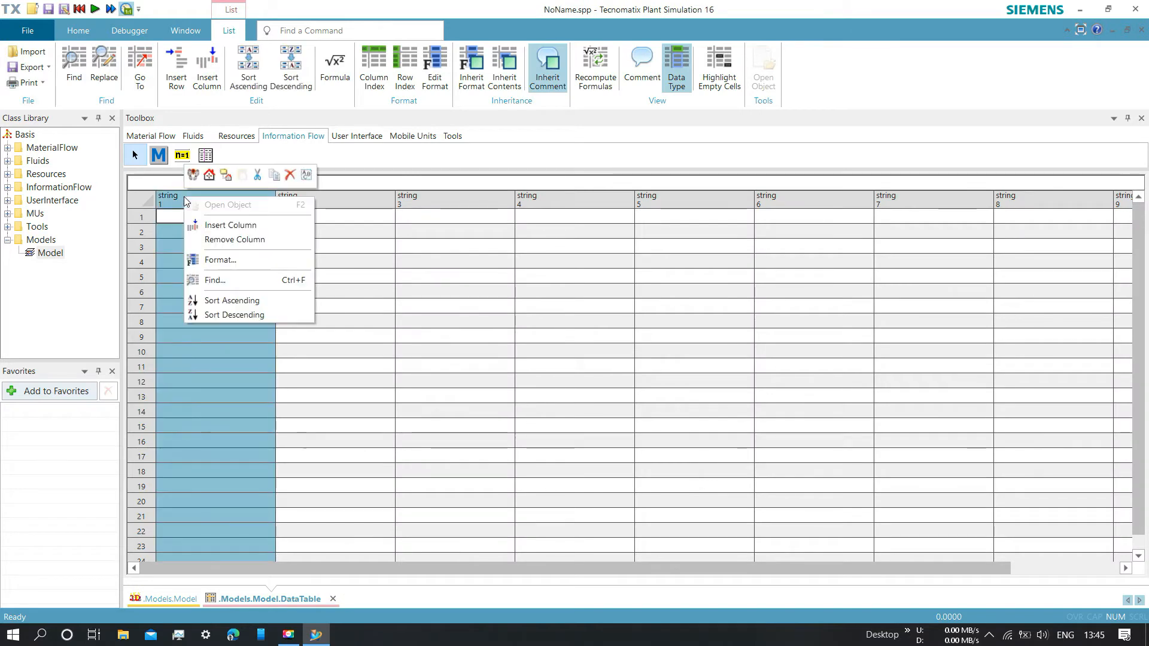
left_click(223, 263)
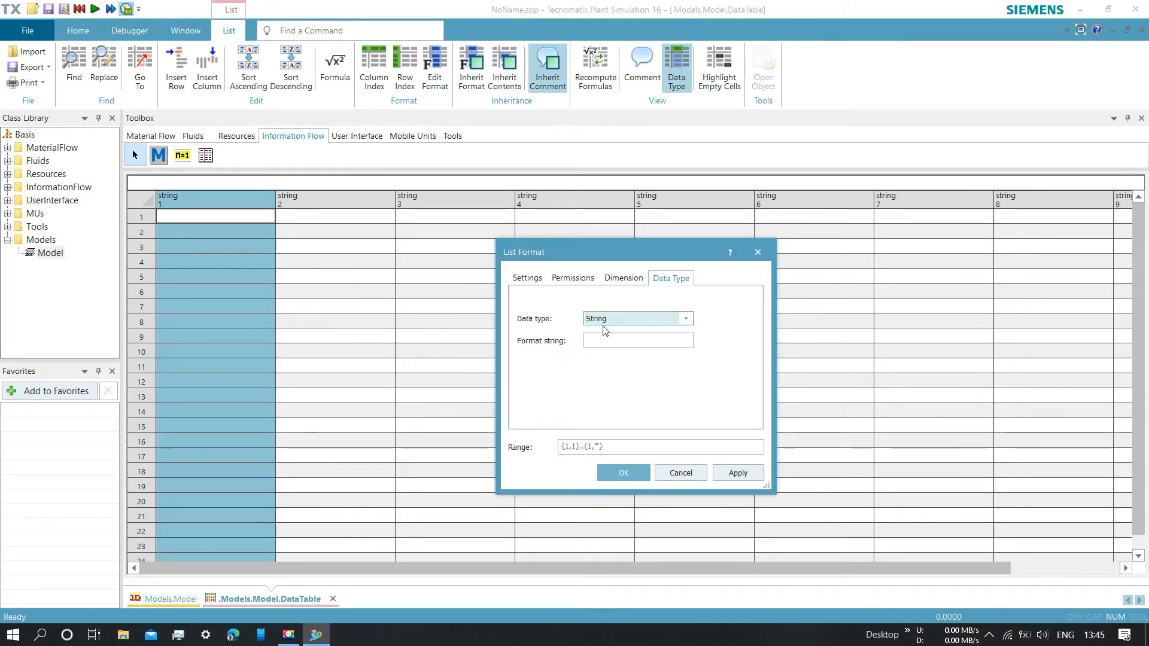
left_click(624, 322)
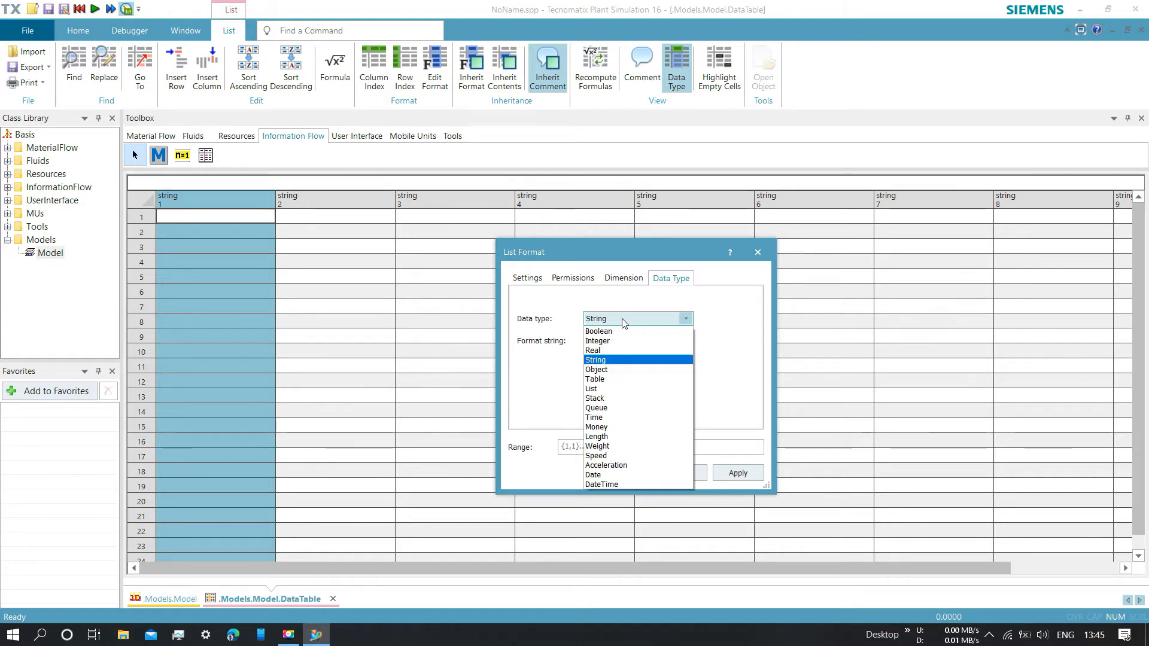
left_click(728, 335)
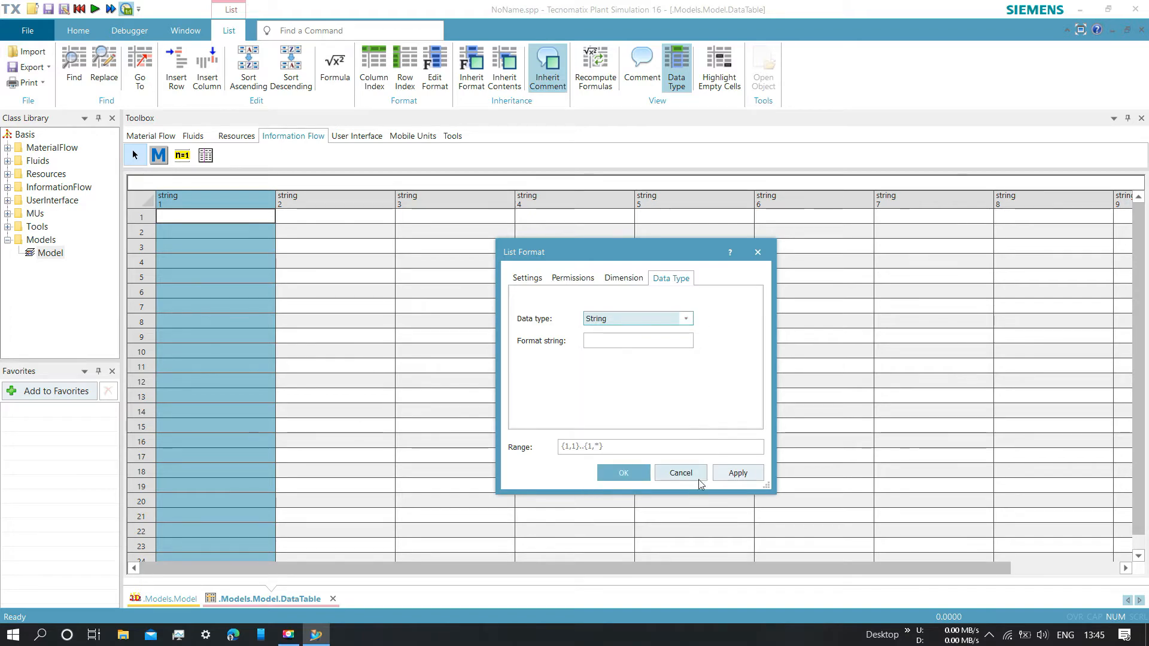
left_click(680, 473)
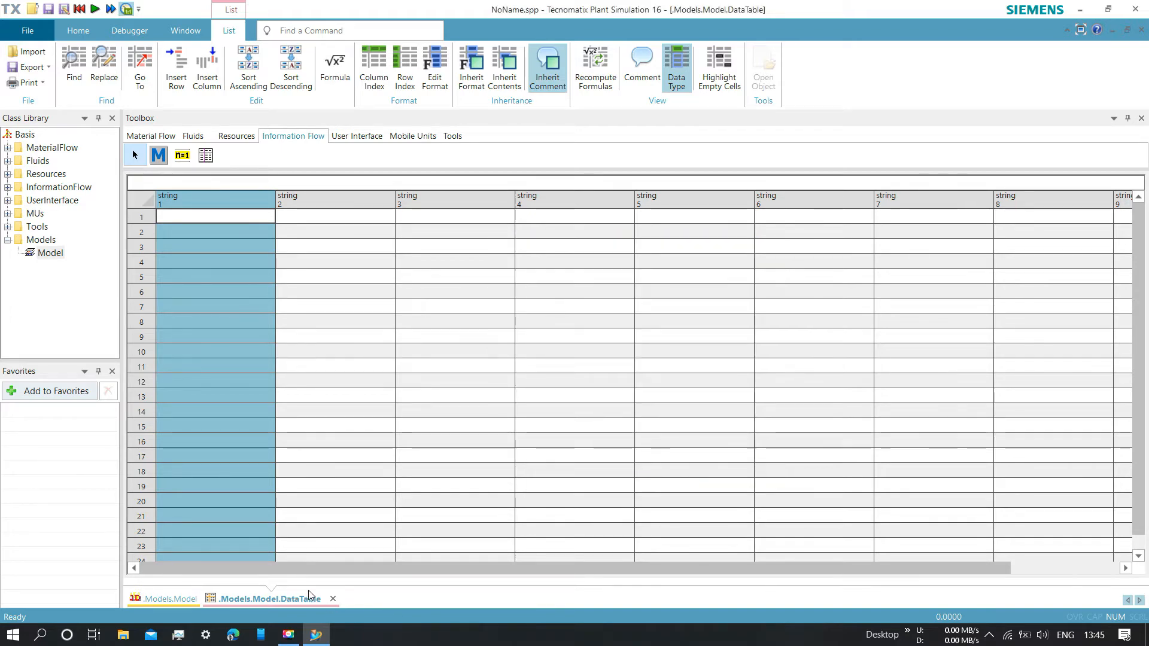
left_click(333, 599)
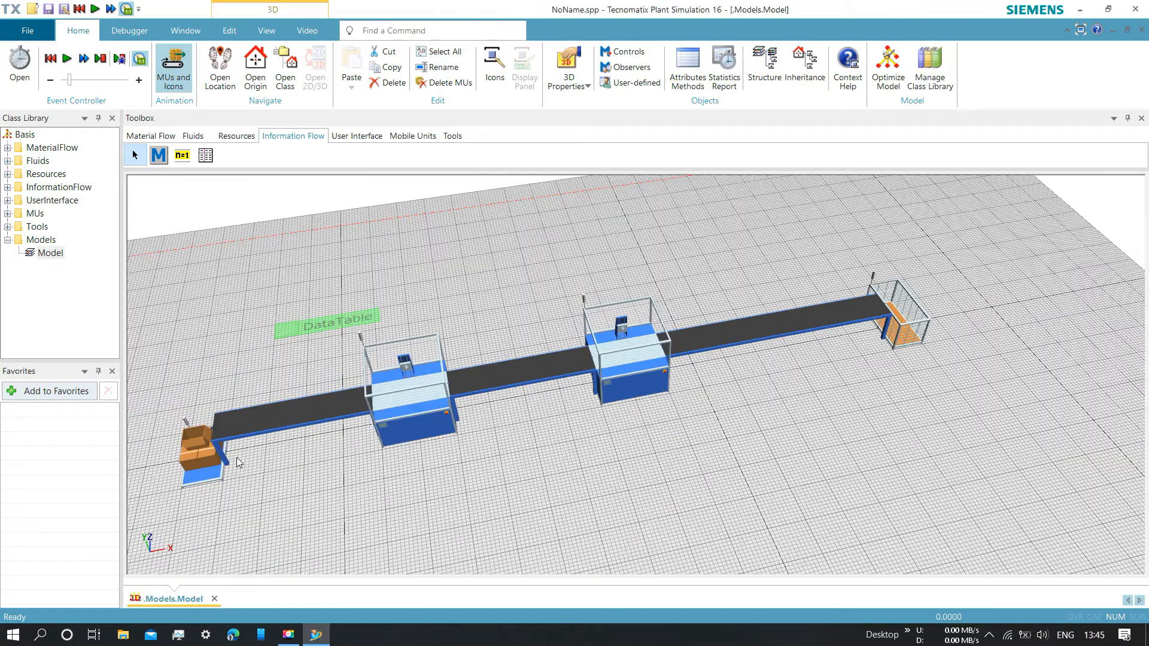
Set the Source's MU selection to Sequence and assign the DataTable as its table.
left_click(191, 458)
right_click(192, 458)
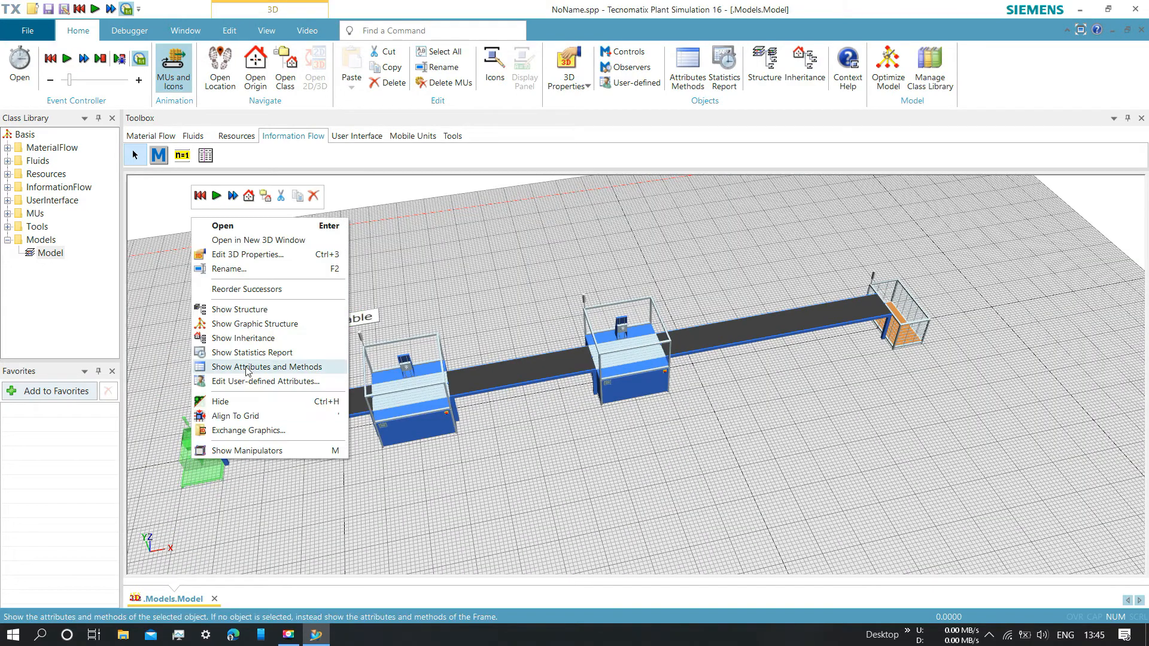
left_click(282, 228)
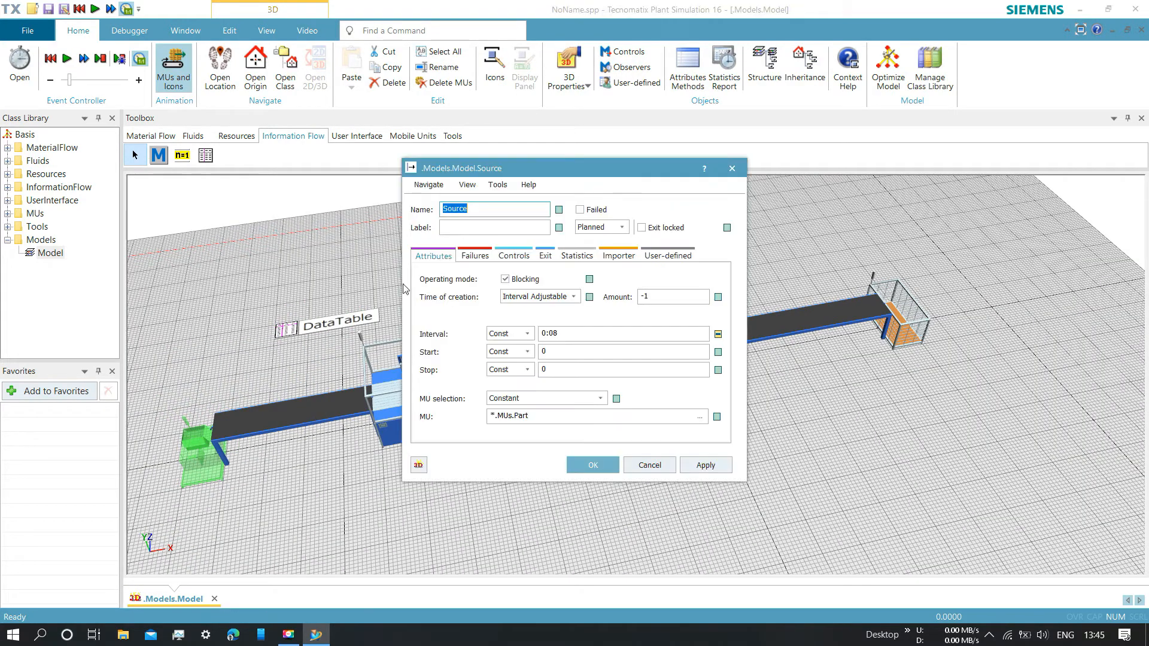
left_click(545, 399)
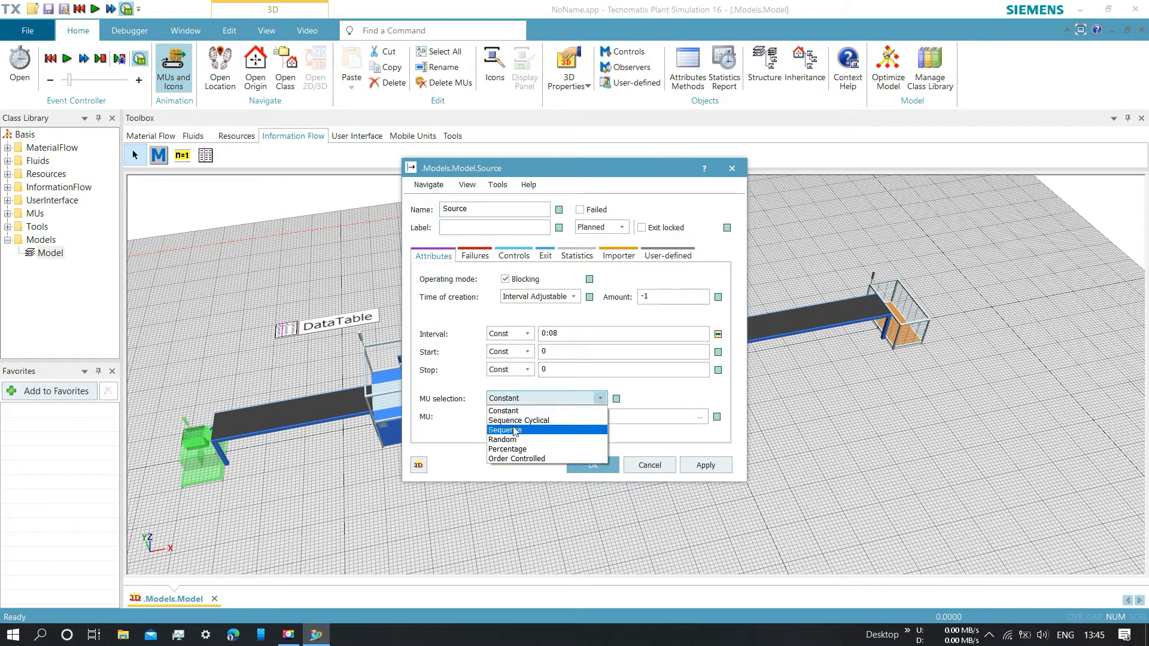
left_click(512, 431)
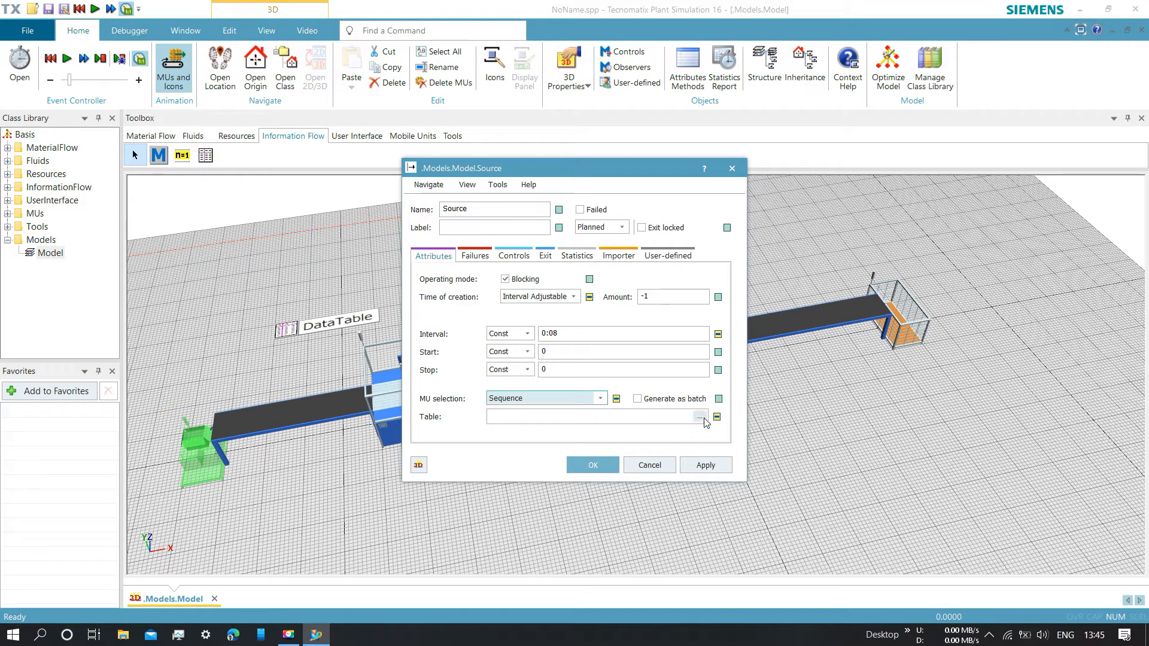
left_click(704, 419)
left_click(535, 230)
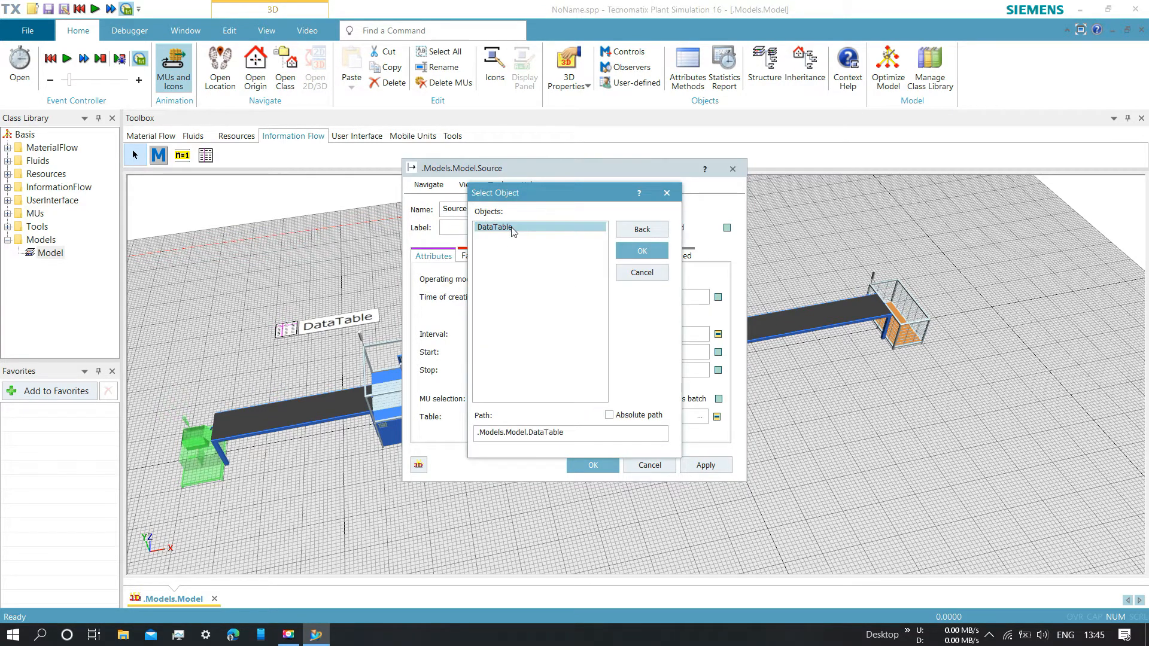
left_click(641, 251)
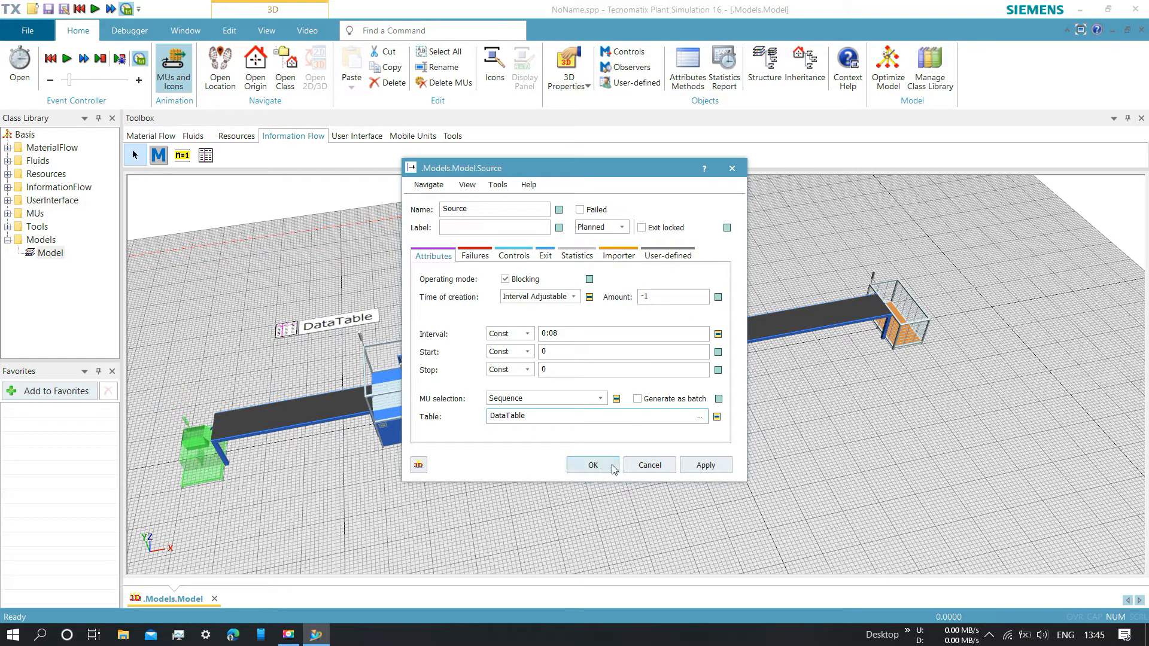
left_click(707, 469)
left_click(616, 466)
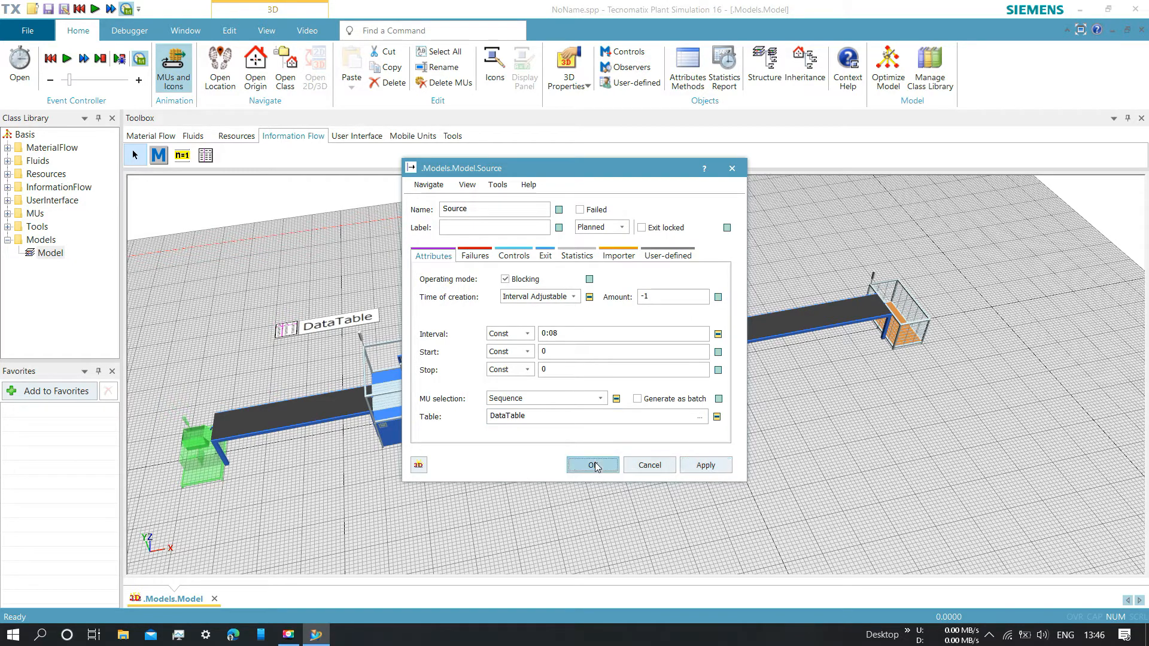
Open the model's DataTable and duplicate the Part class from the MUs folder for use in the table.
double_click(286, 331)
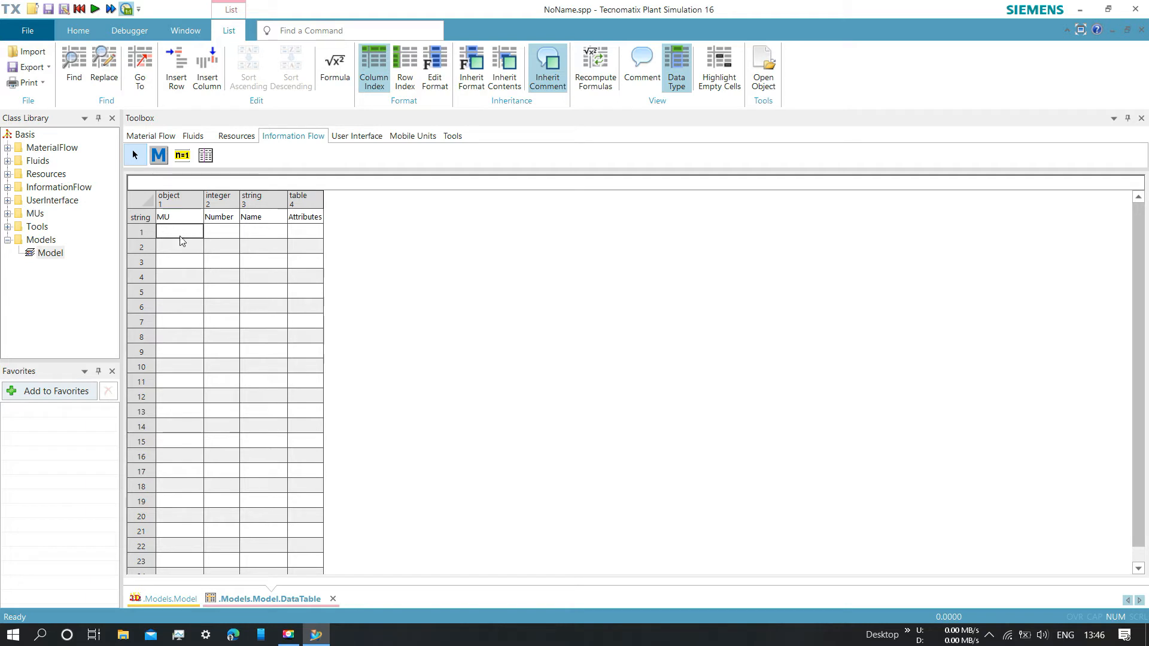
left_click(7, 214)
left_click(39, 226)
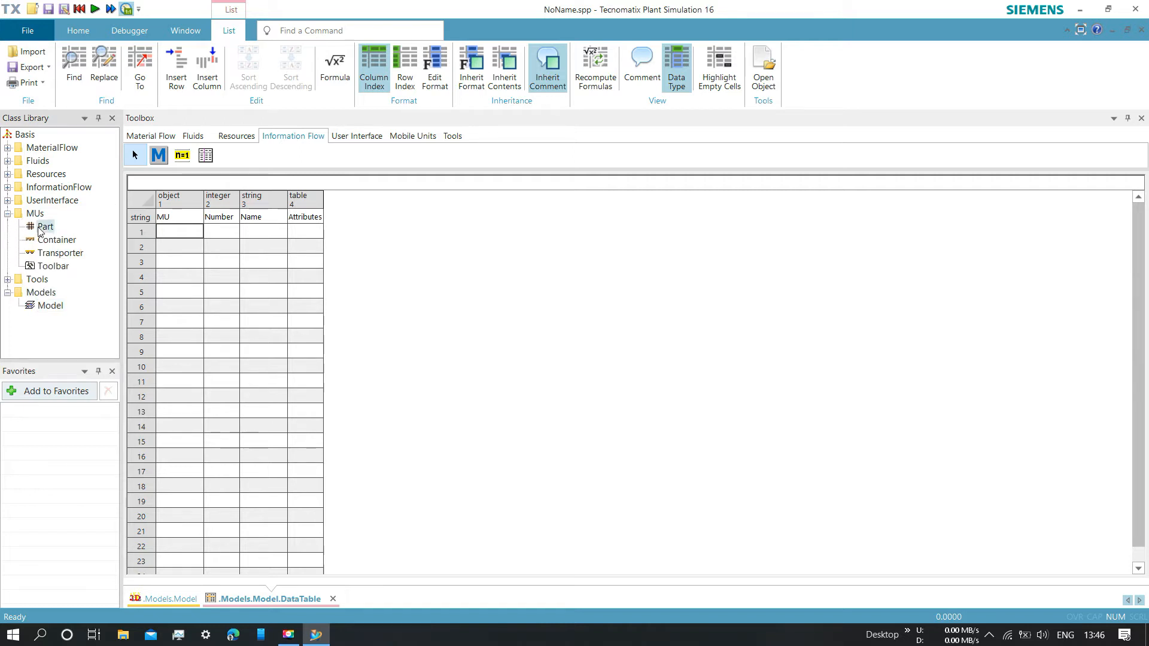
right_click(39, 227)
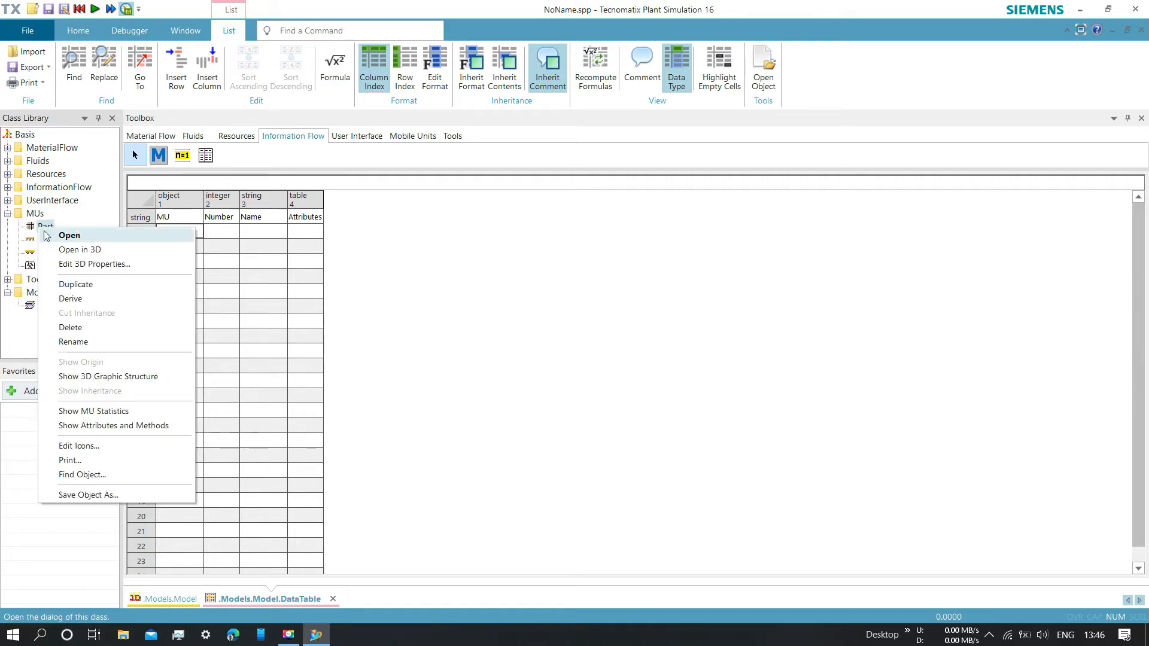
left_click(99, 288)
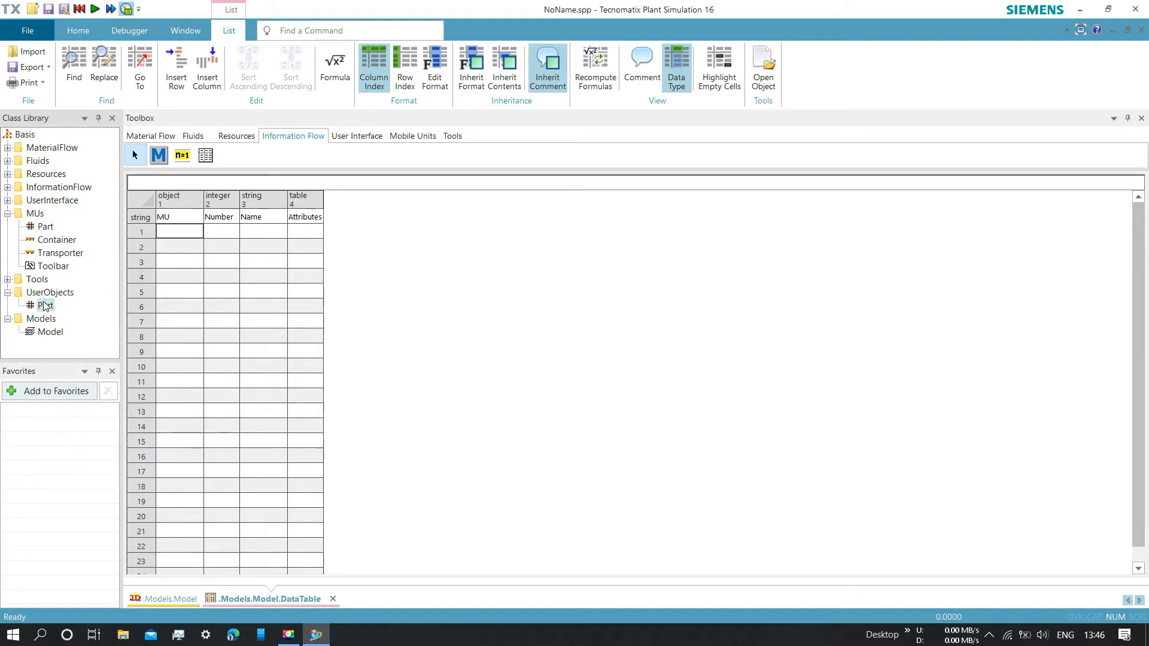
Enter .UserObjects.Part as the MU in row 1 of the DataTable and widen the MU column to fit it.
left_click(169, 233)
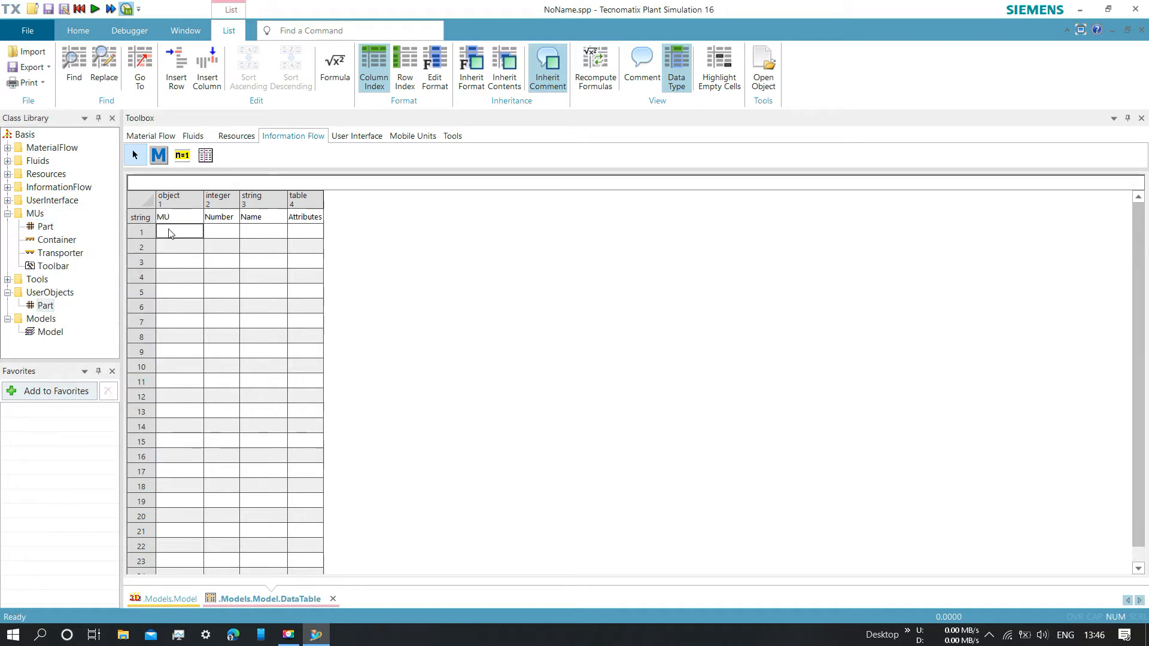
type(".User")
type("Objects.Part")
left_click_drag(204, 201, 228, 200)
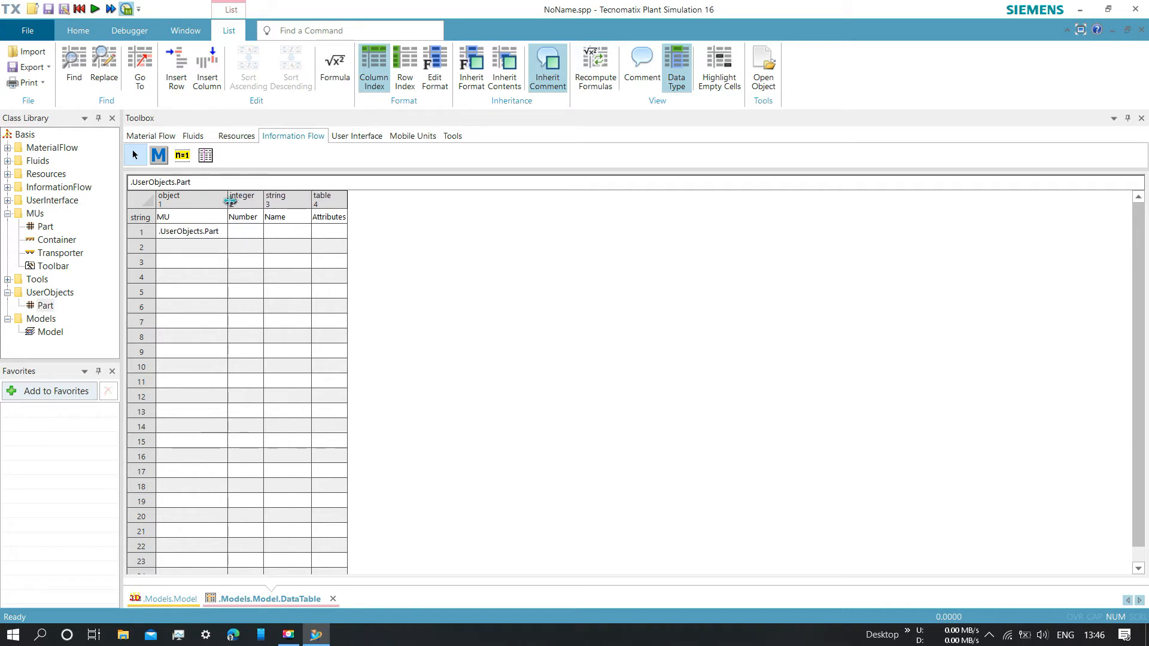
left_click(194, 251)
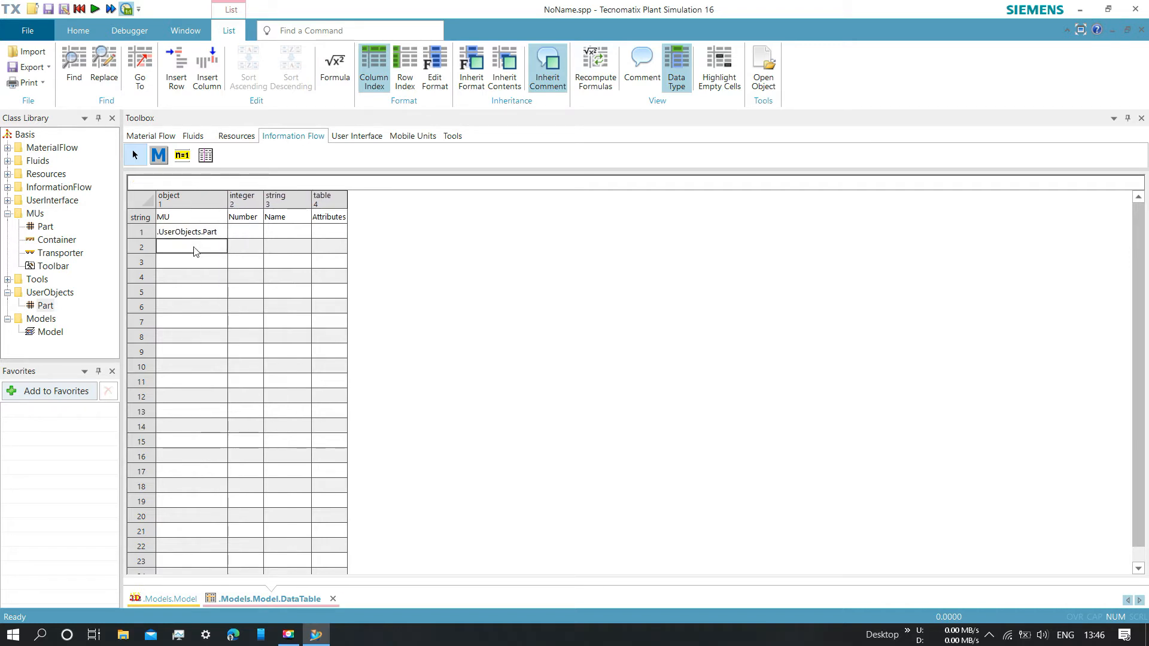
Set row 1's Number to 1 and its Name to TypeA.
left_click(243, 233)
type("1")
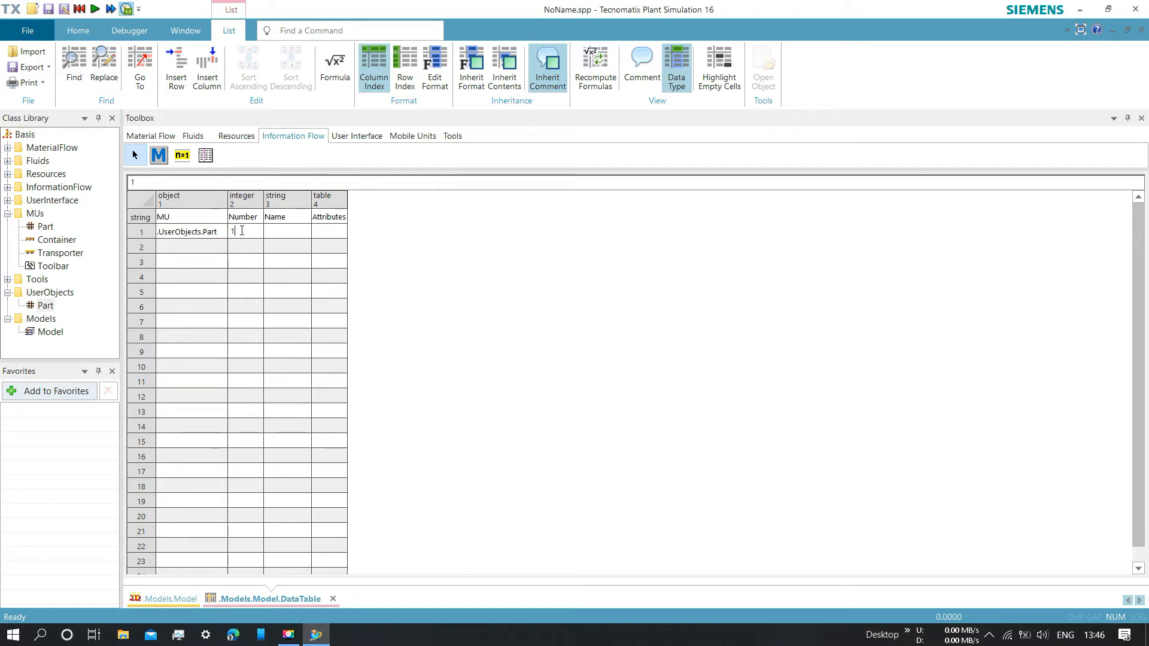
key("Tab")
type("Ty")
left_click(189, 245)
Copy the MU and Number cells of row 1 into row 2 of the DataTable.
left_click(204, 235)
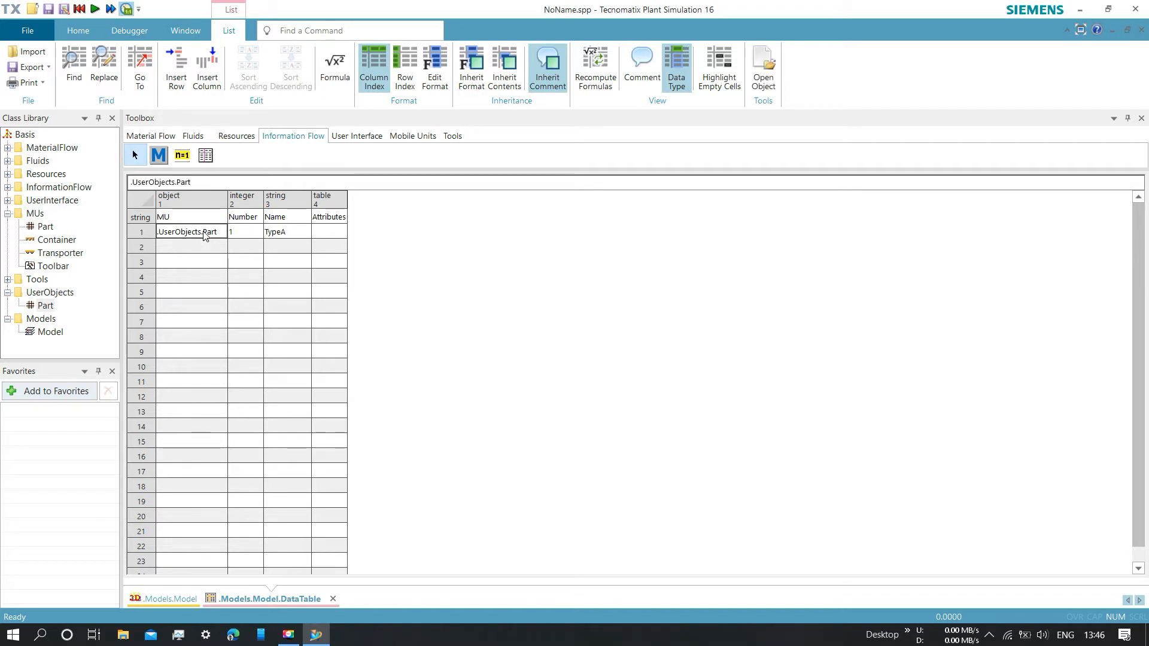
key("shift+Right")
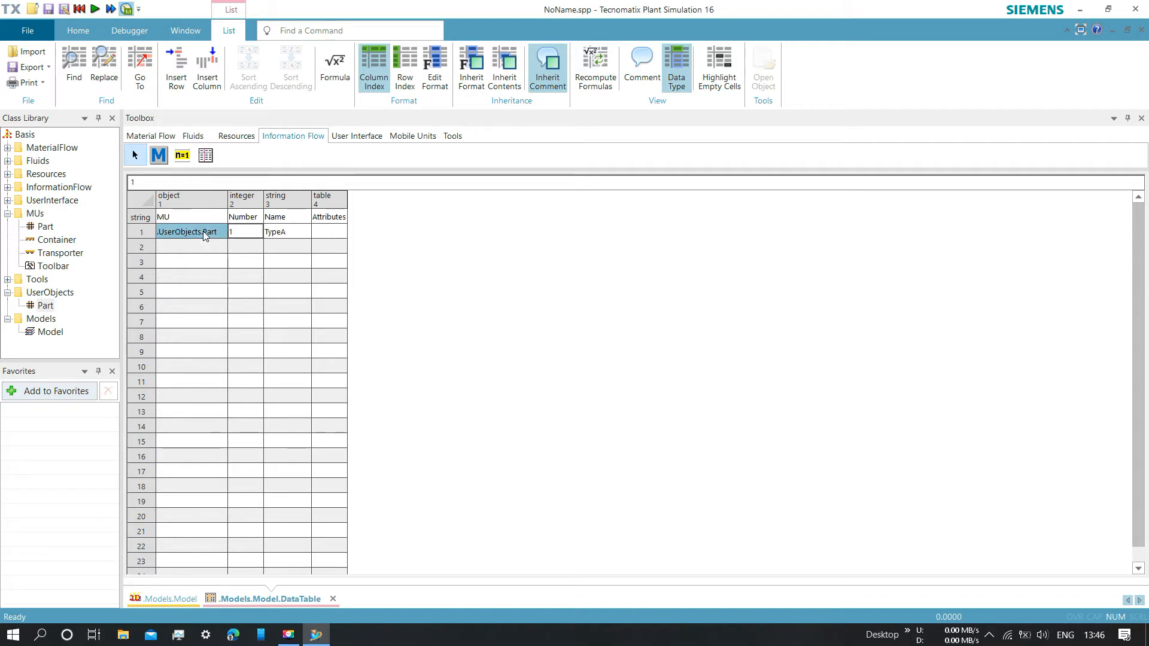
right_click(203, 231)
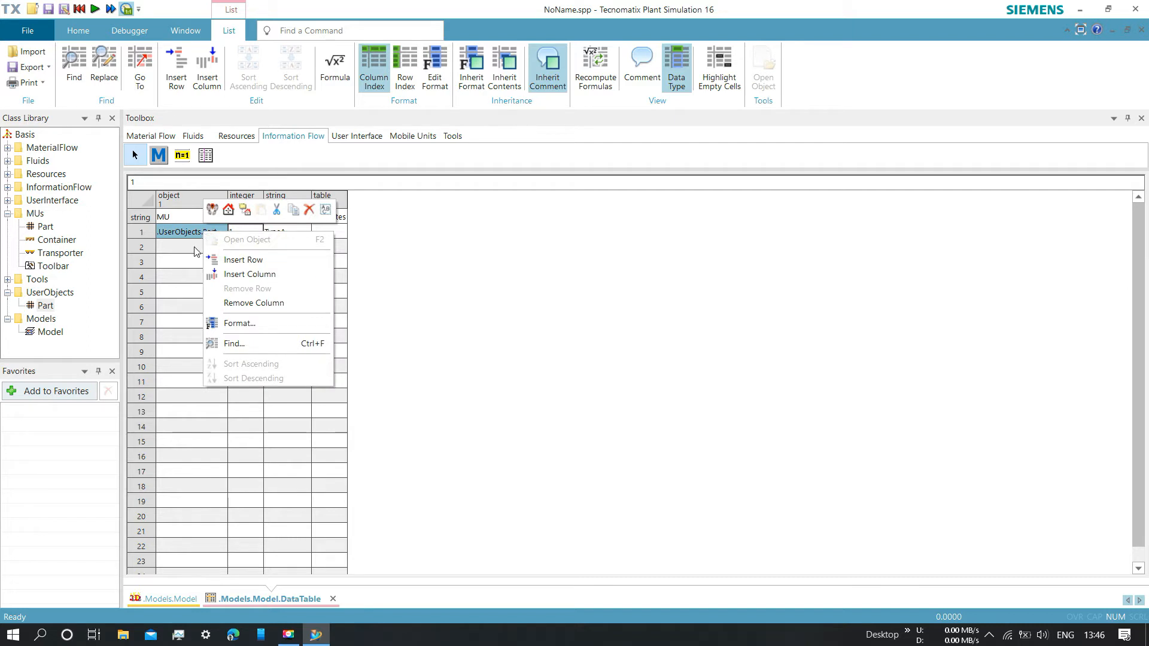
left_click(297, 219)
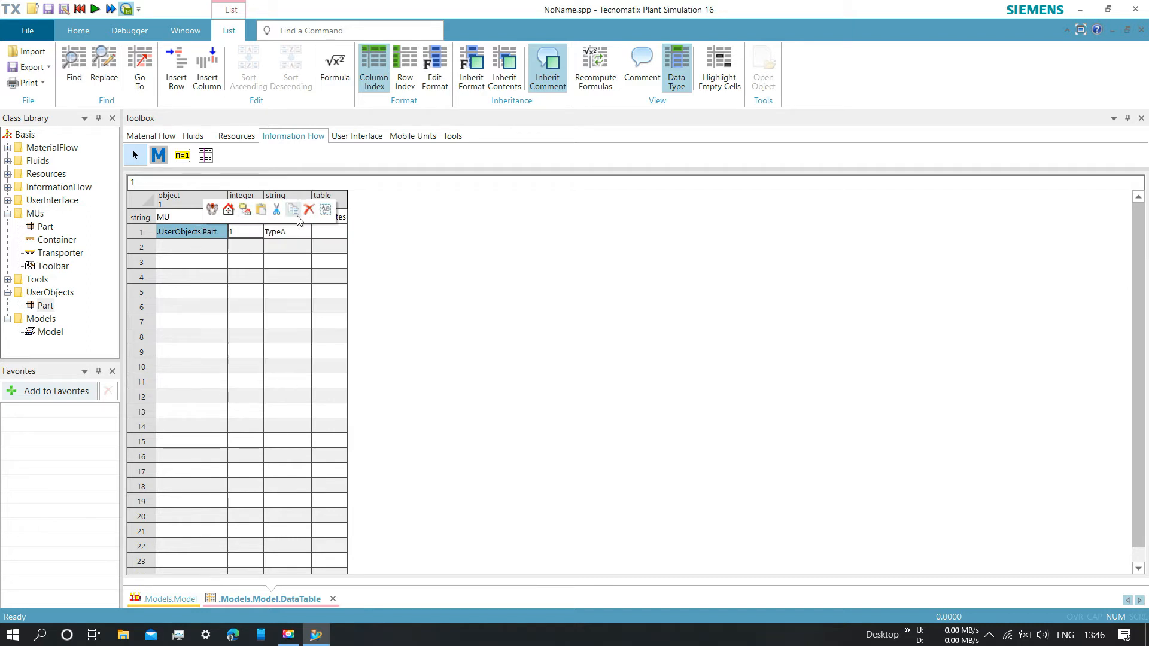
left_click(180, 250)
right_click(181, 250)
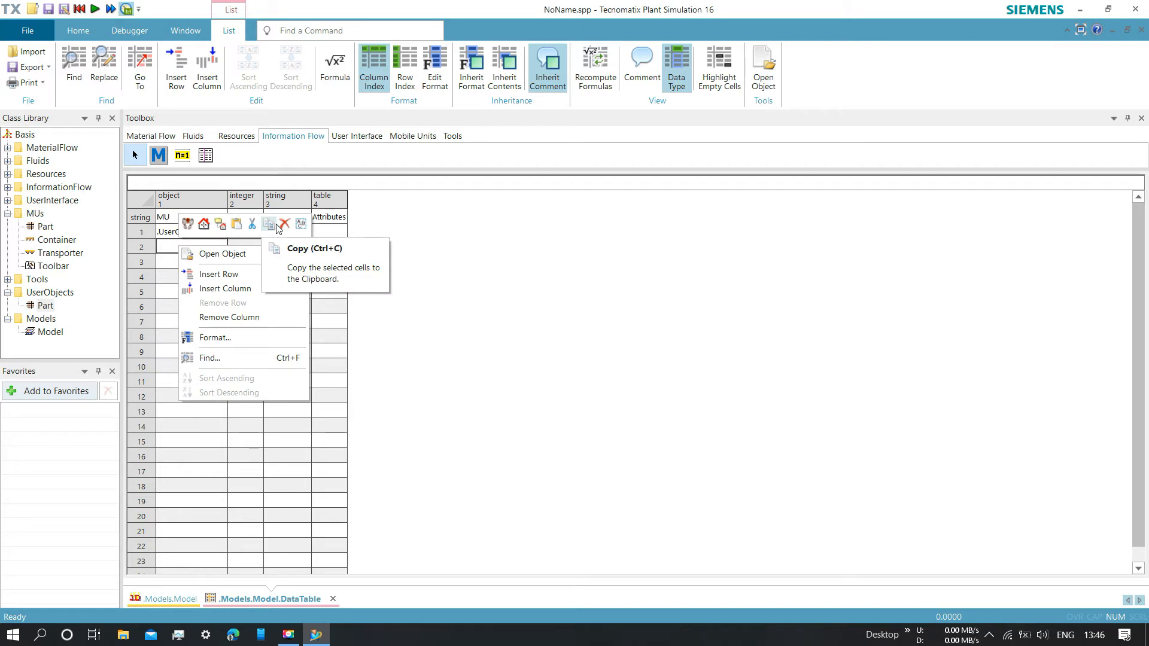
left_click(242, 227)
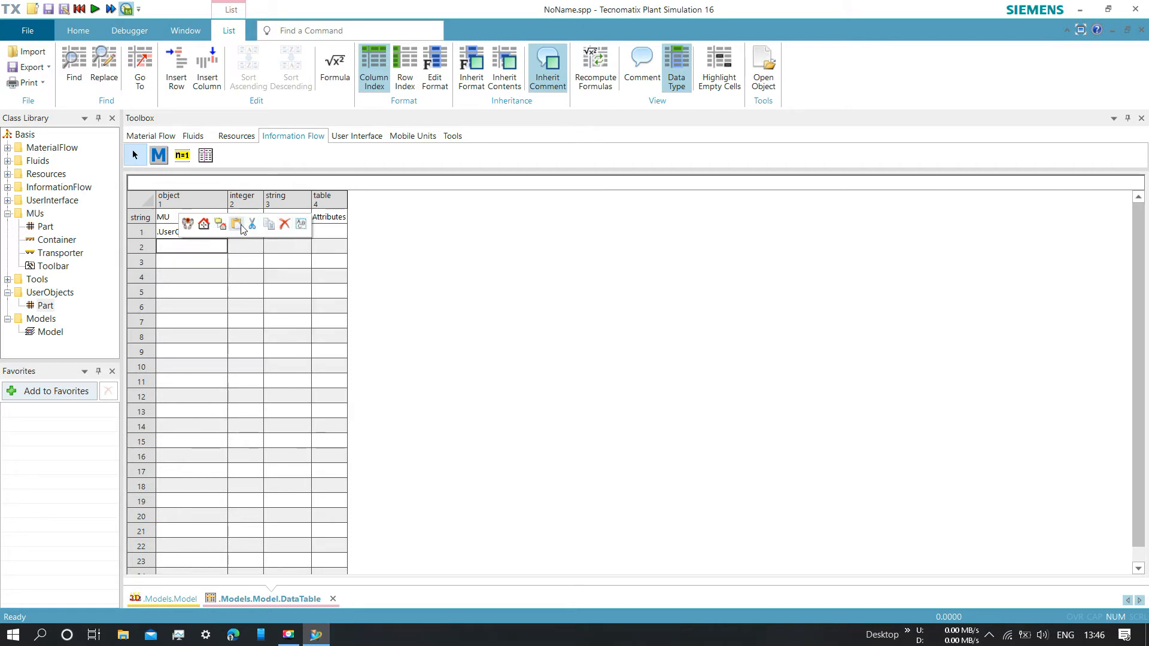
Paste the copied MU and Number cells into rows 3 to 10 of the DataTable.
left_click(183, 263)
key("ctrl+v")
left_click(180, 281)
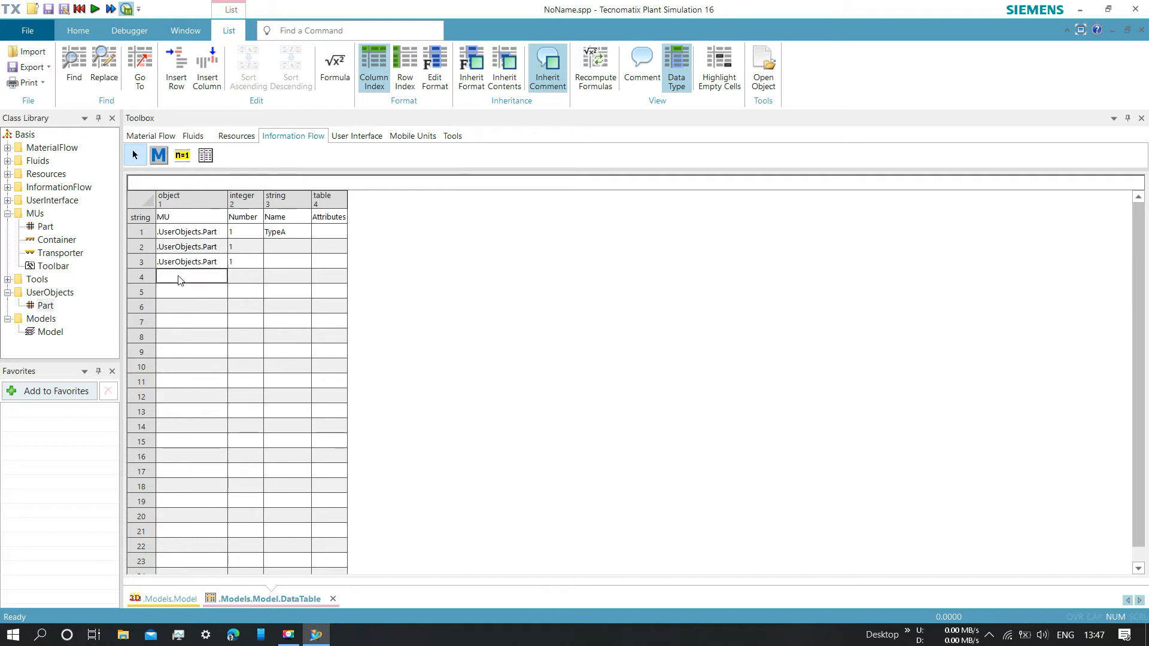
key("ctrl+v")
key("ctrl+v")
key("ctrl+v")
key("ctrl+v")
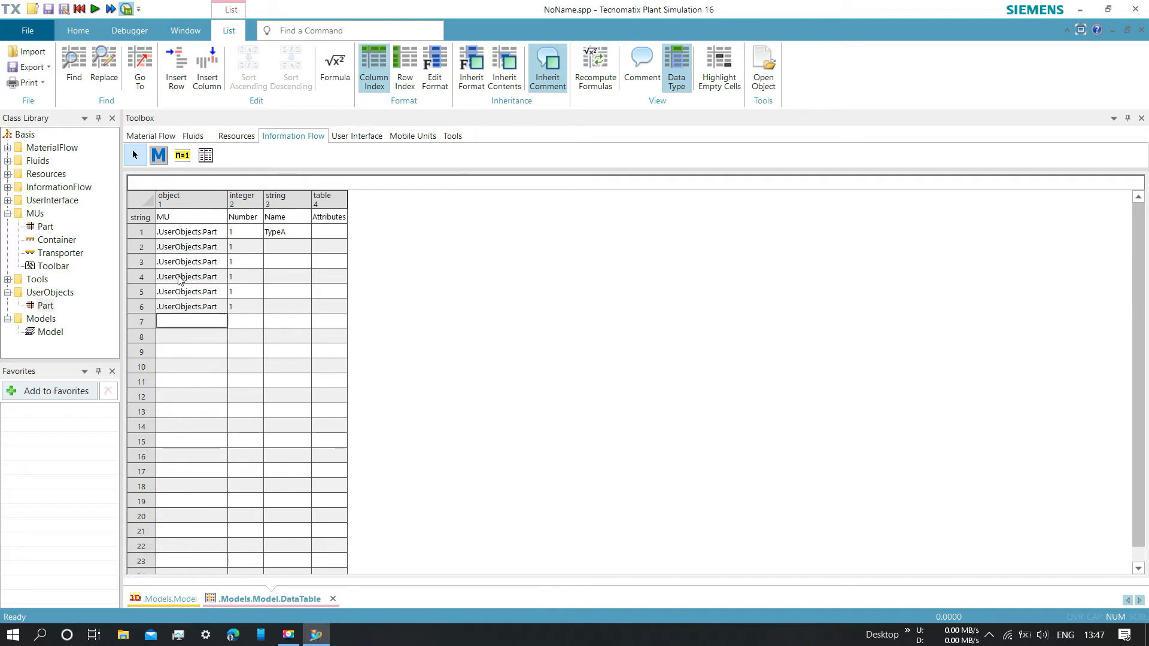
key("ctrl+v")
key("ctrl+v")
key("ctrl+v")
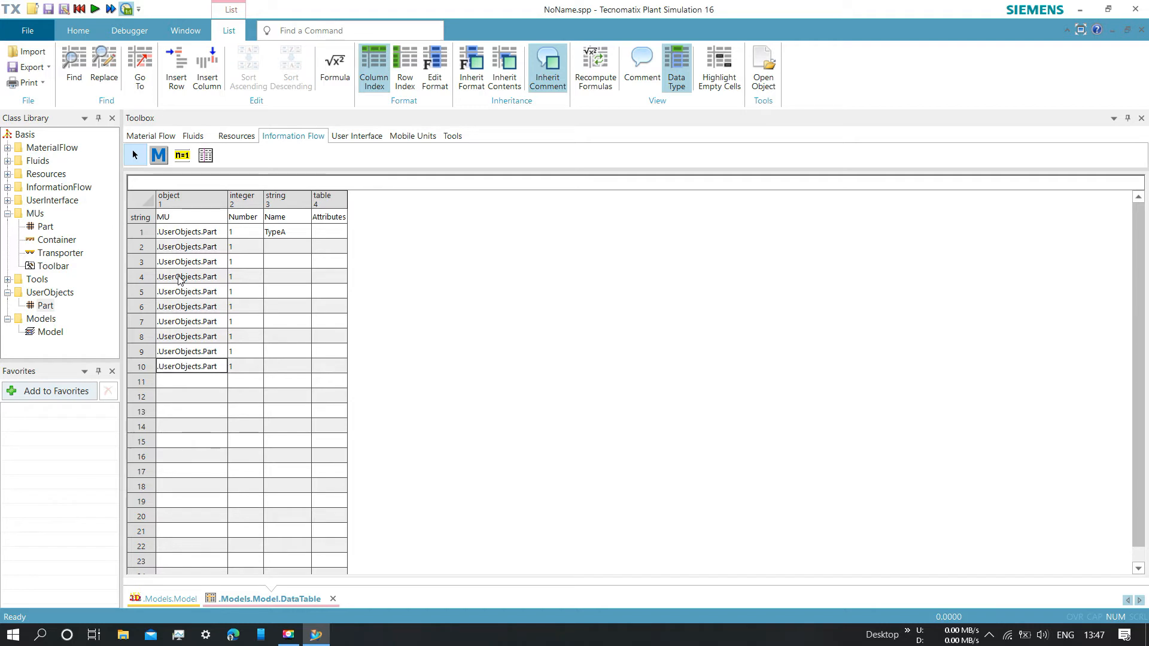
key("Right")
Enter the names TypeB, TypeC and TypeD in rows 2 to 4 of the DataTable.
left_click(296, 246)
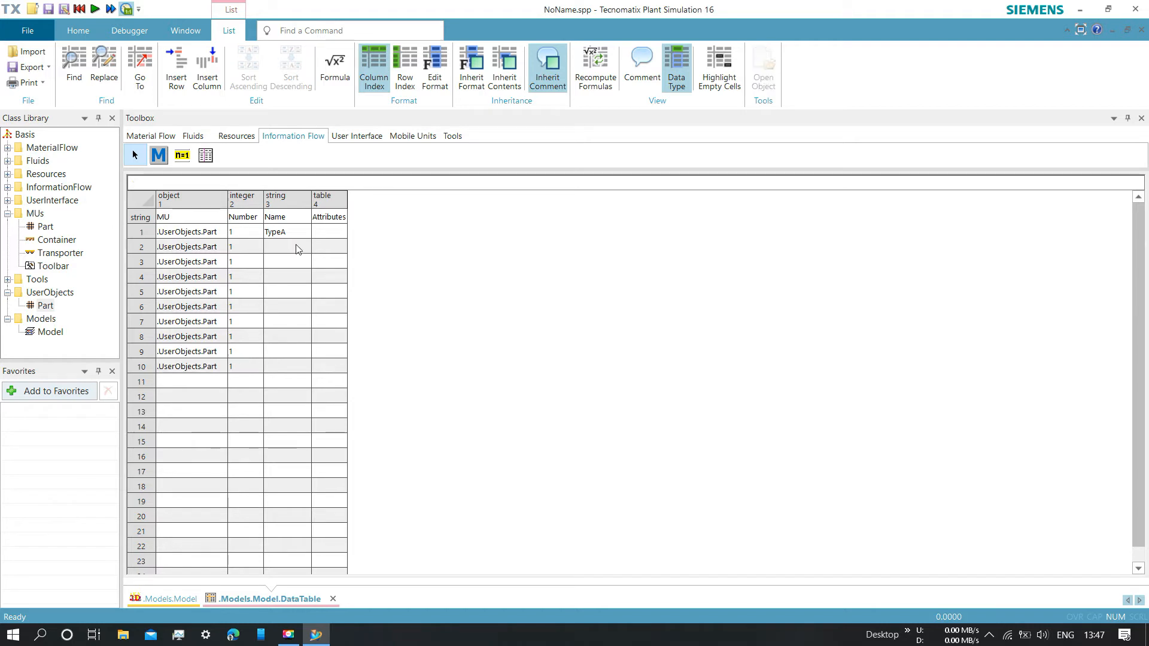
type("TypeB")
key("Return")
type("TypeC")
key("Return")
type("Typ")
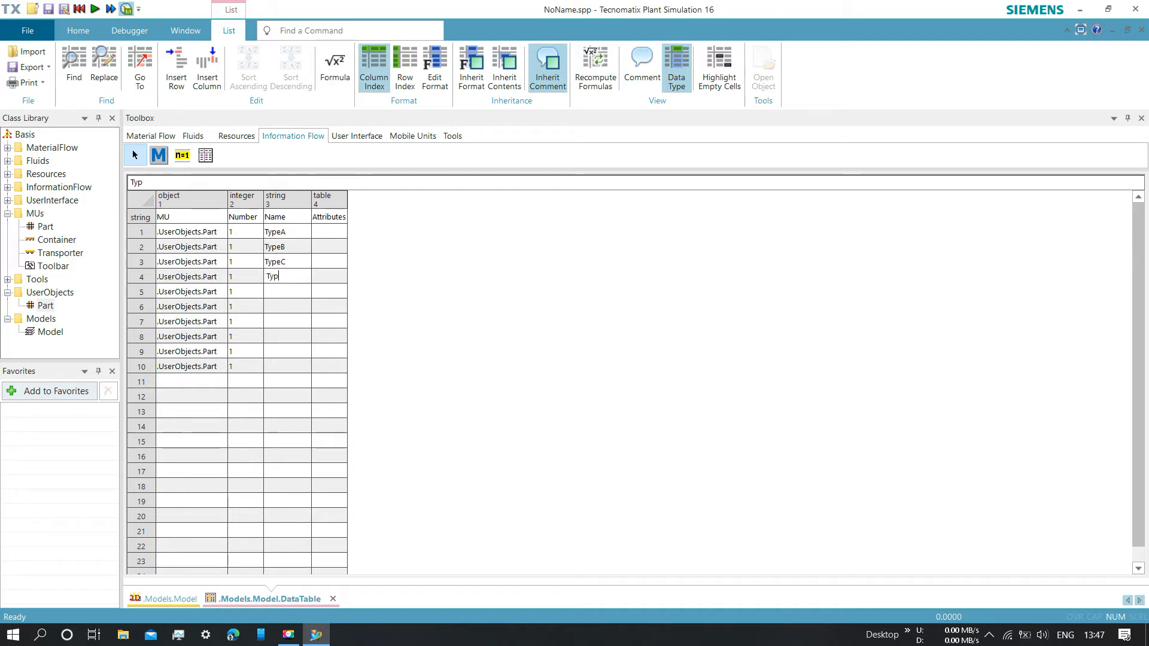
type("eD")
key("Return")
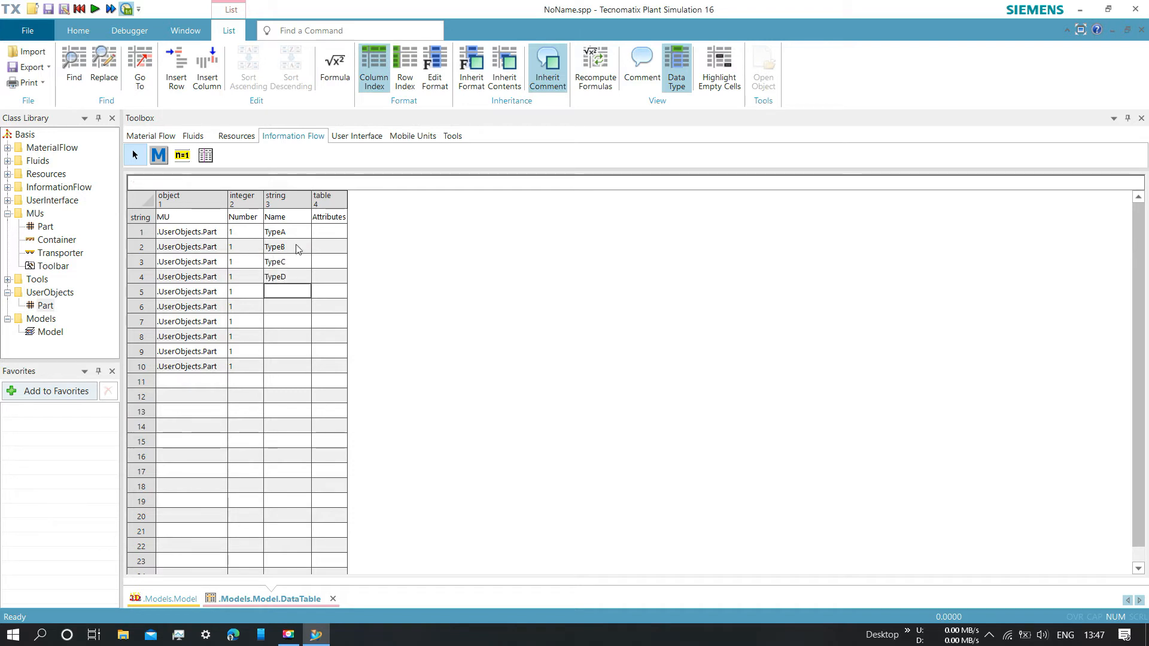
Enter the names TypeB, TypeC and TypeA in rows 5 to 7 of the DataTable.
type("TypeB")
key("Return")
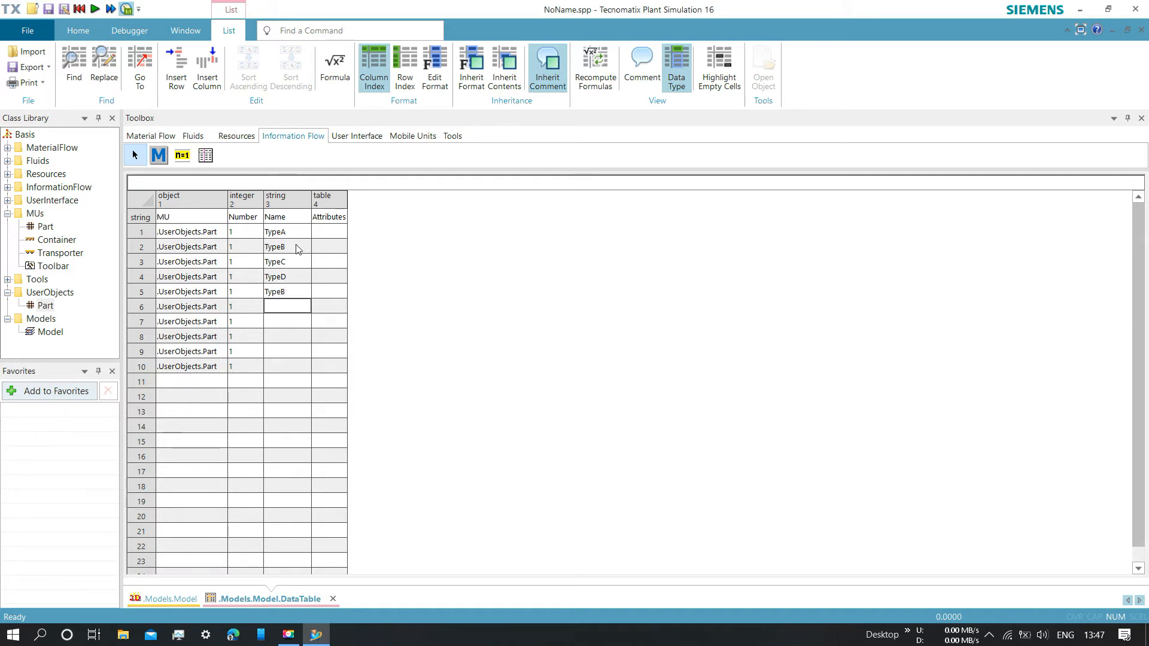
type("TypeC")
key("Return")
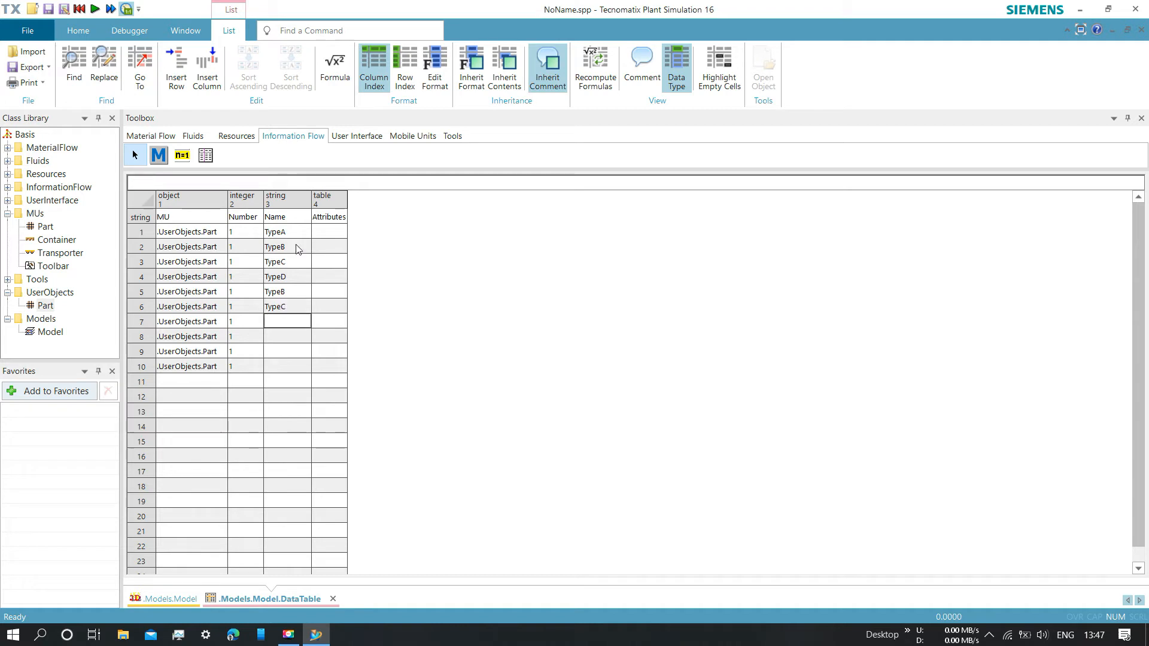
type("Type")
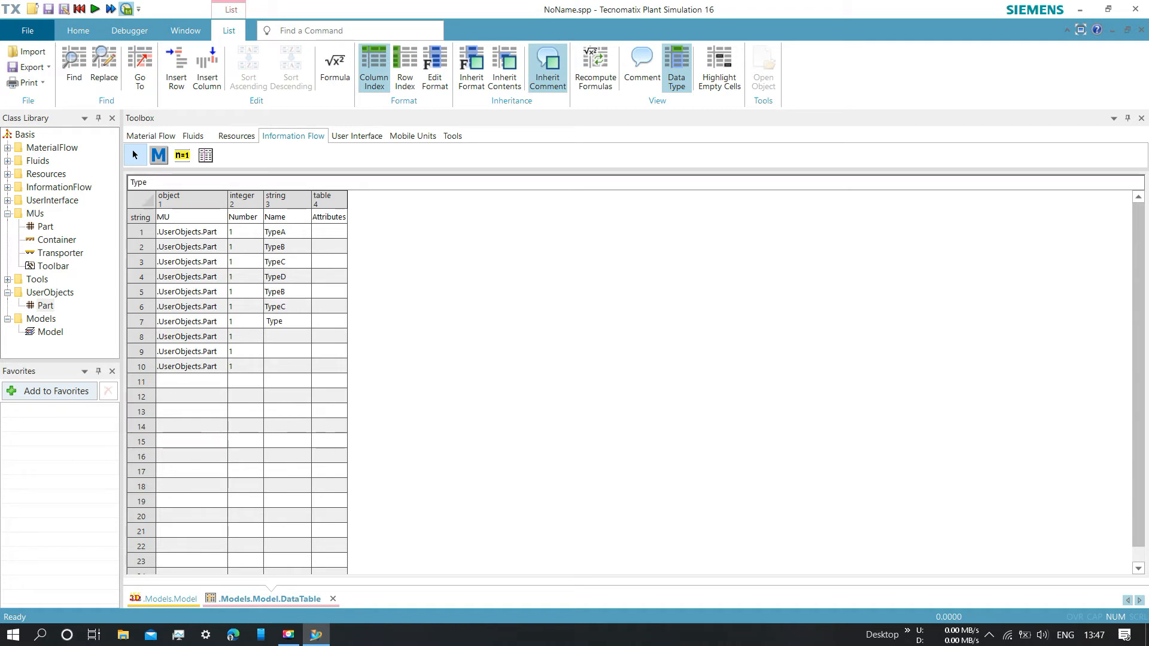
type("A")
key("Return")
Enter the names TypeD, TypeB and TypeA in rows 8 to 10, correcting the capitalization of the last one.
type("TypeD")
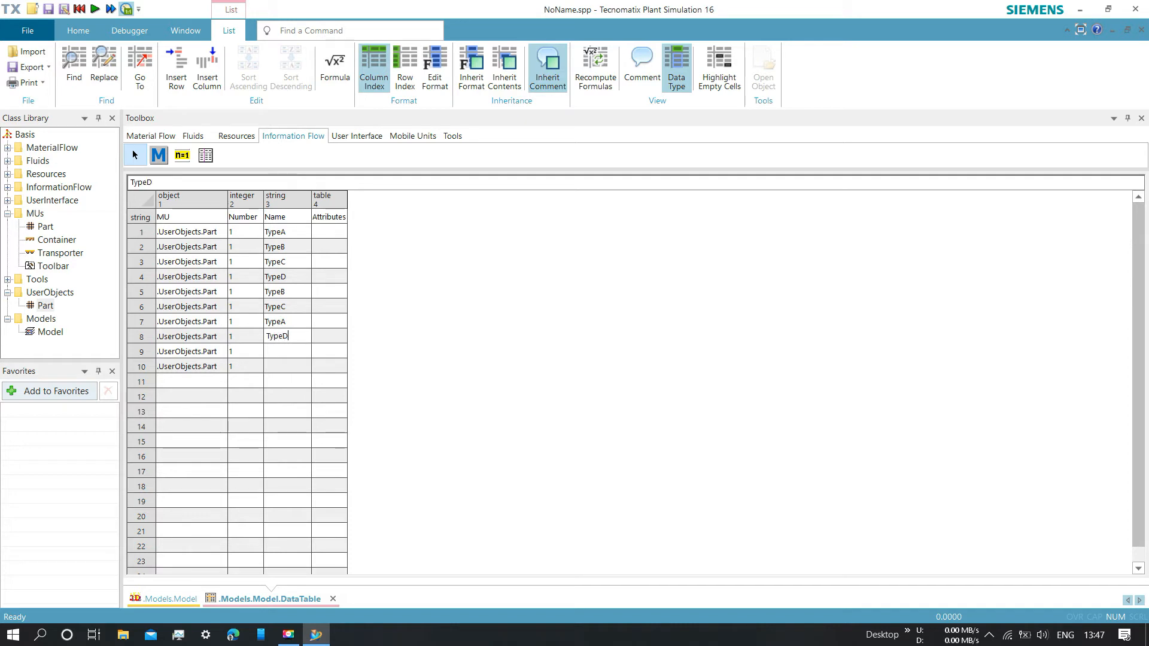
key("Return")
type("Typ")
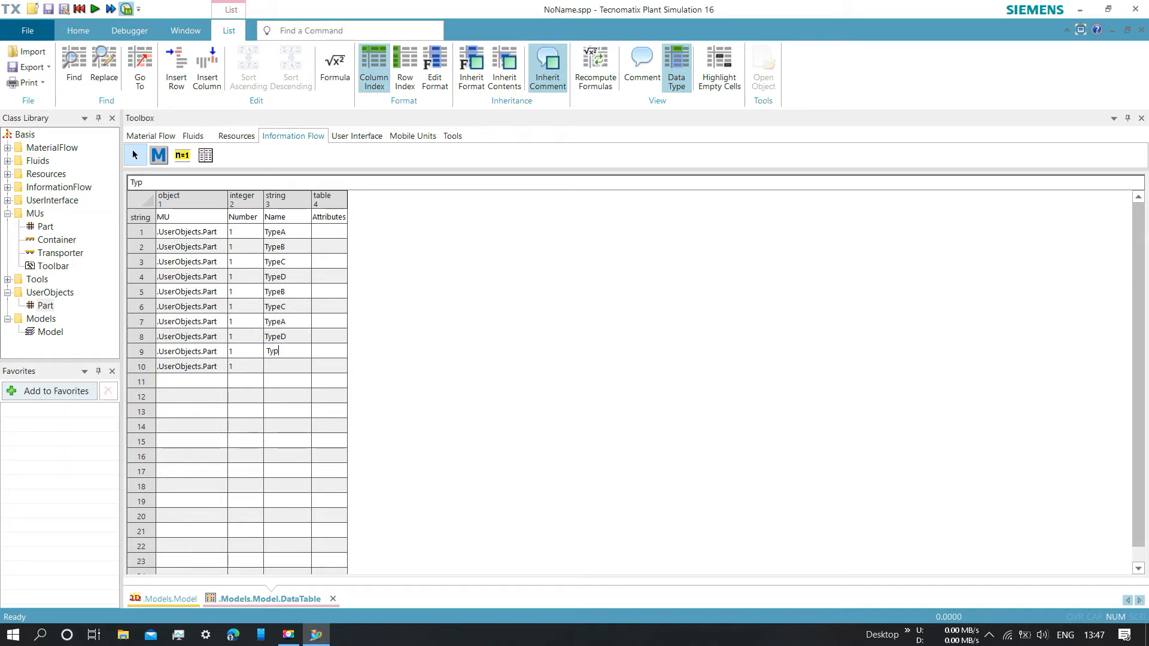
type("eB")
key("Return")
type("T")
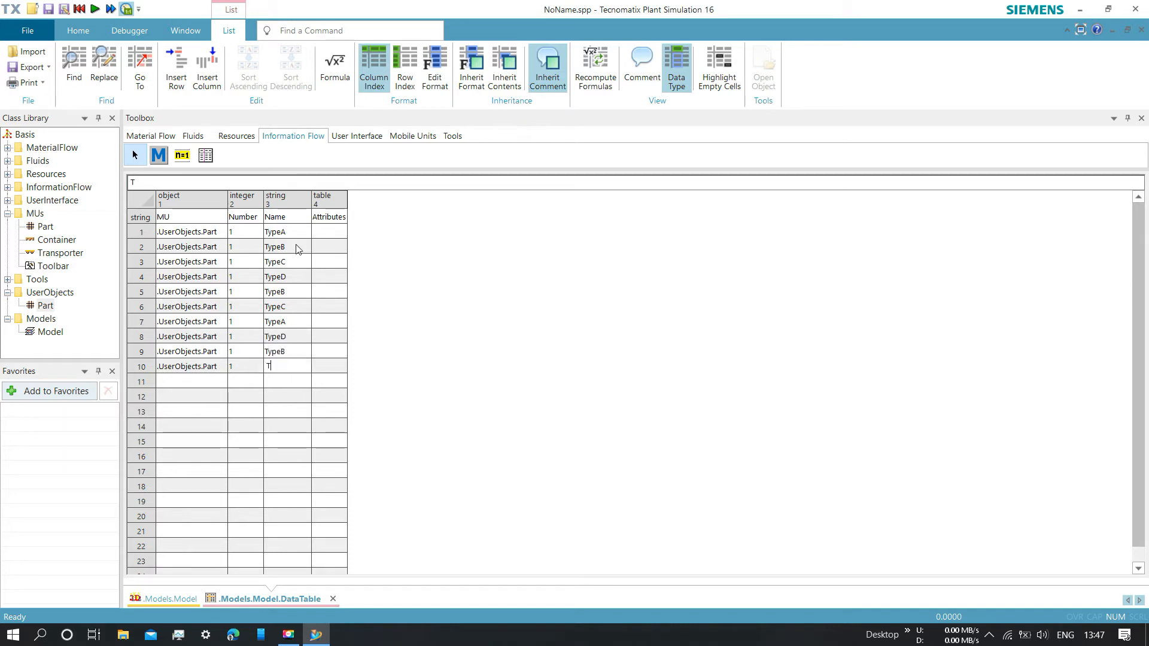
type("YpeA")
left_click(271, 426)
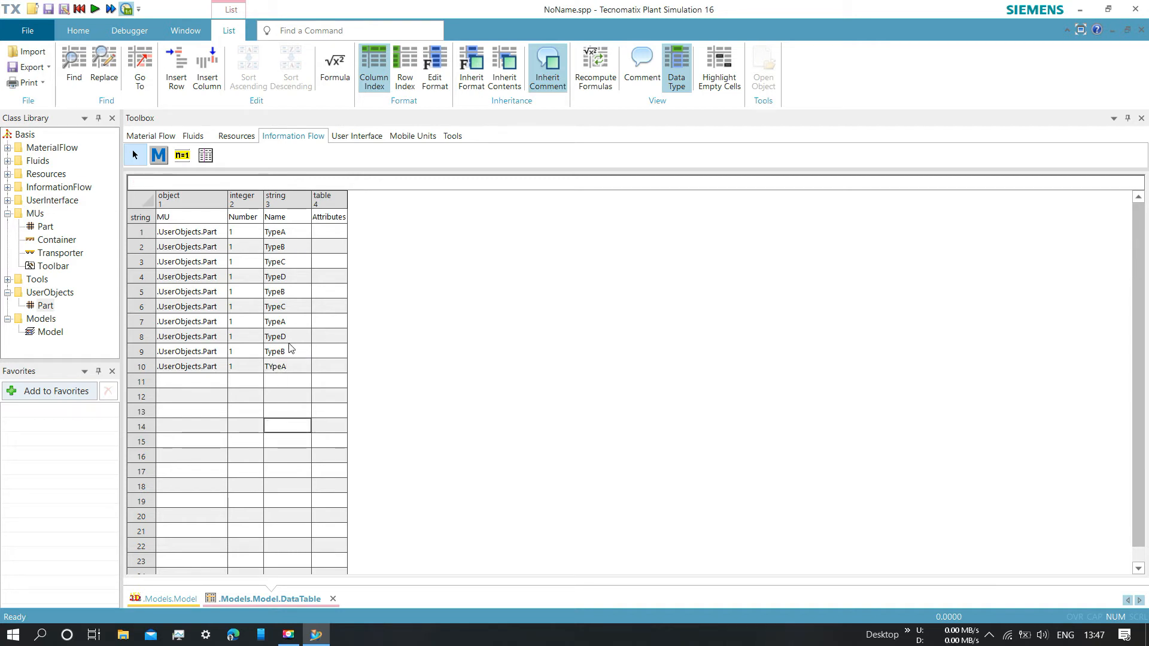
double_click(272, 368)
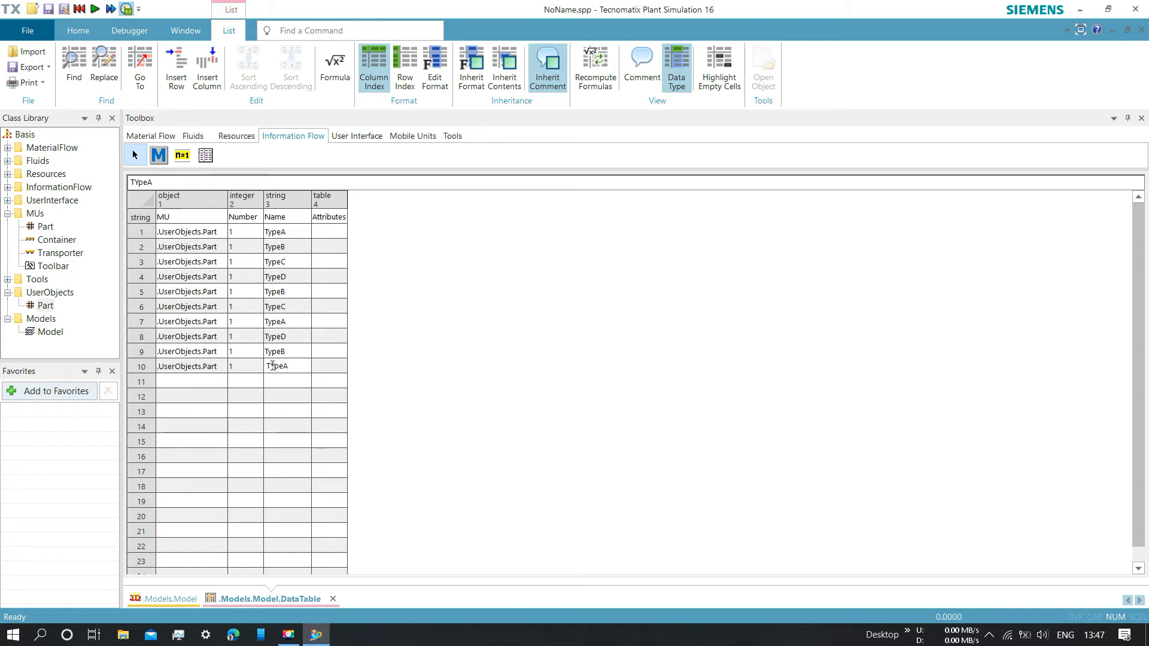
key("BackSpace")
type("y")
left_click(281, 440)
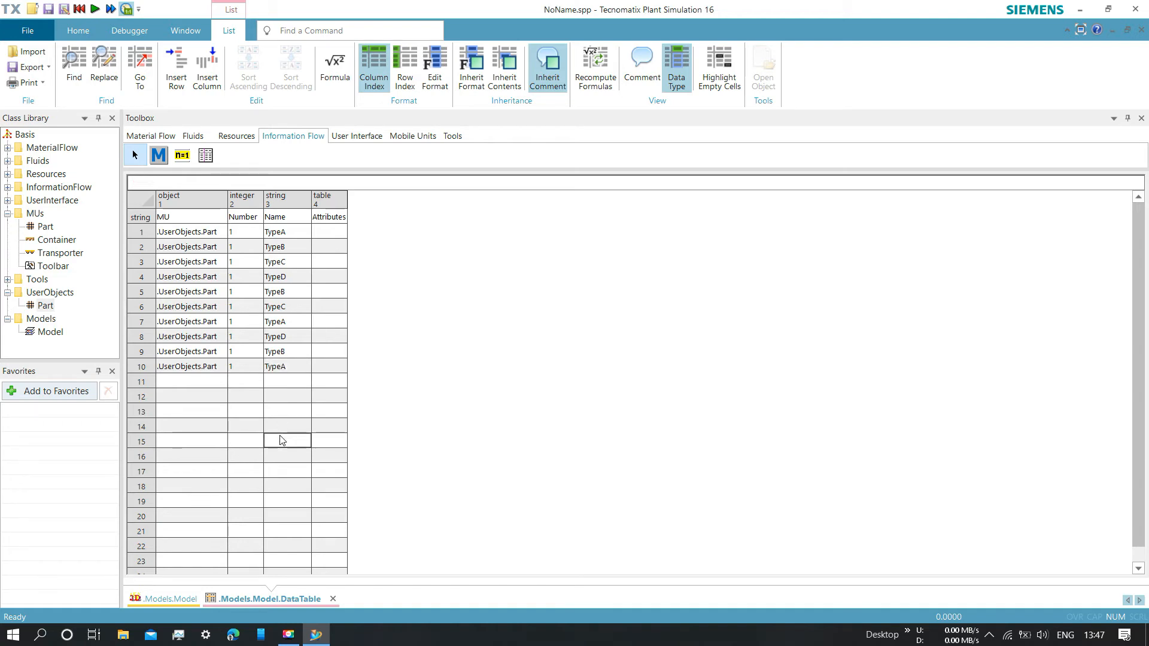
Return to the 3D model, check the Source's MU selection and assigned table, and close its dialog.
left_click(171, 600)
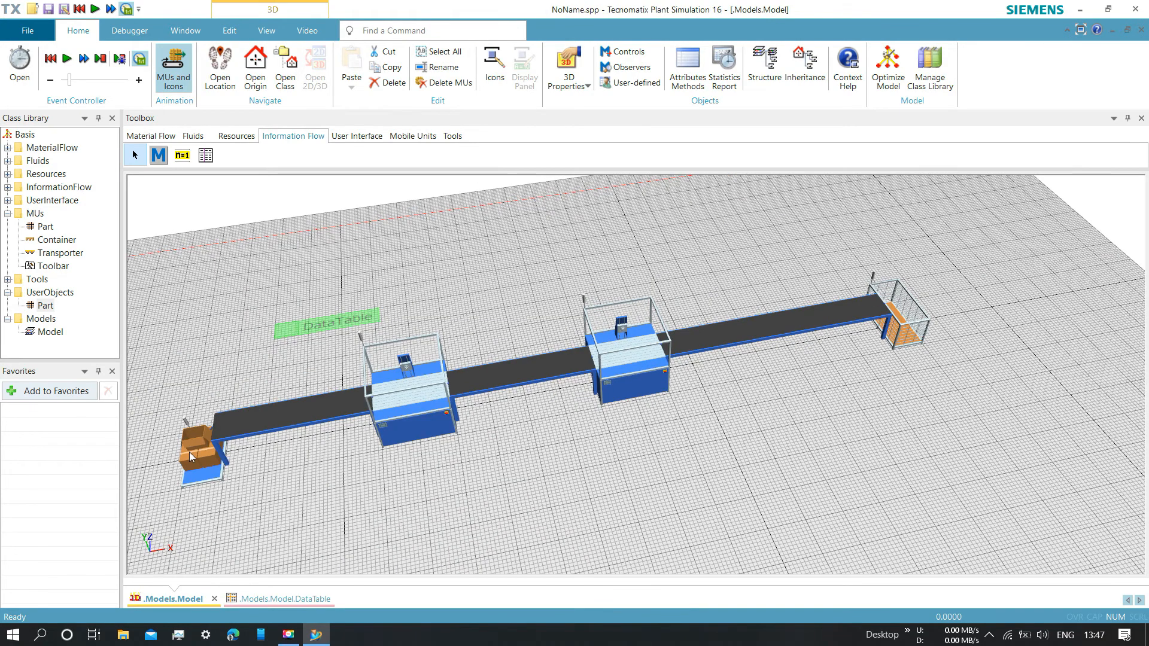
right_click(189, 451)
left_click(227, 218)
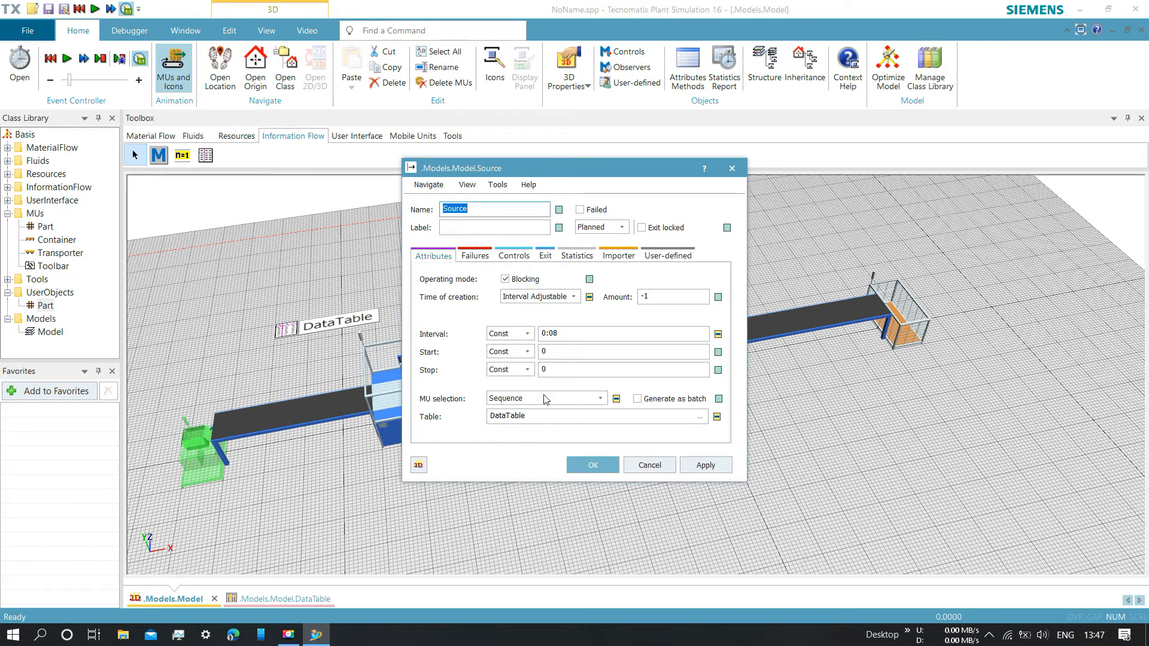
left_click(604, 470)
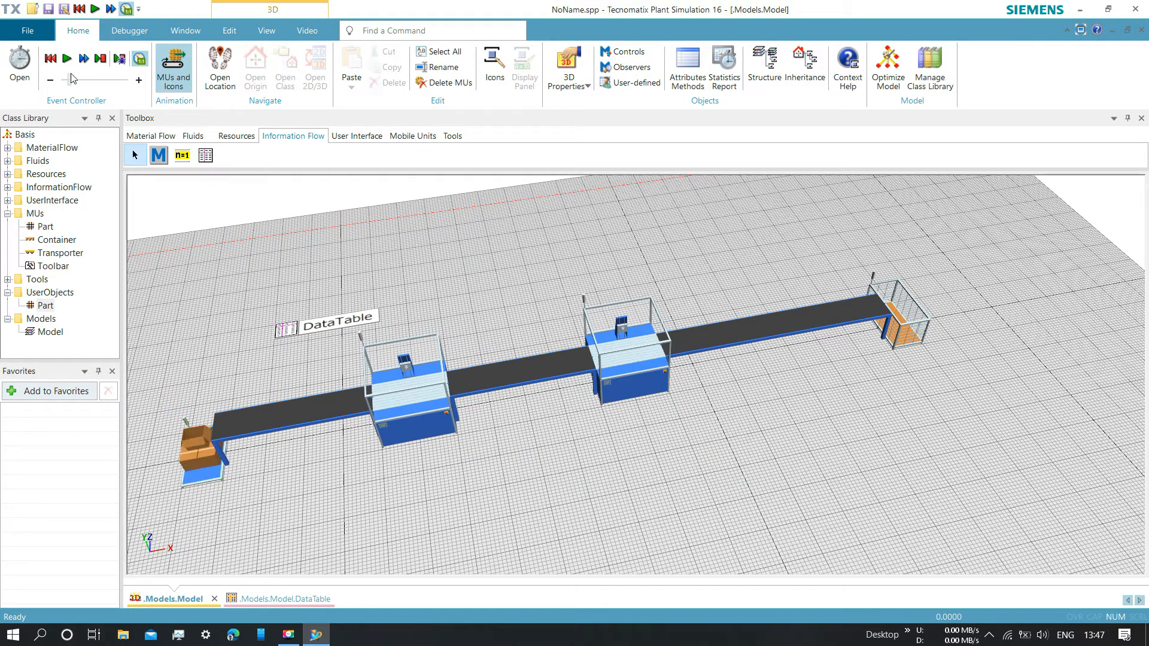
Open the event controller, move it clear of the production line and start the simulation.
left_click(19, 62)
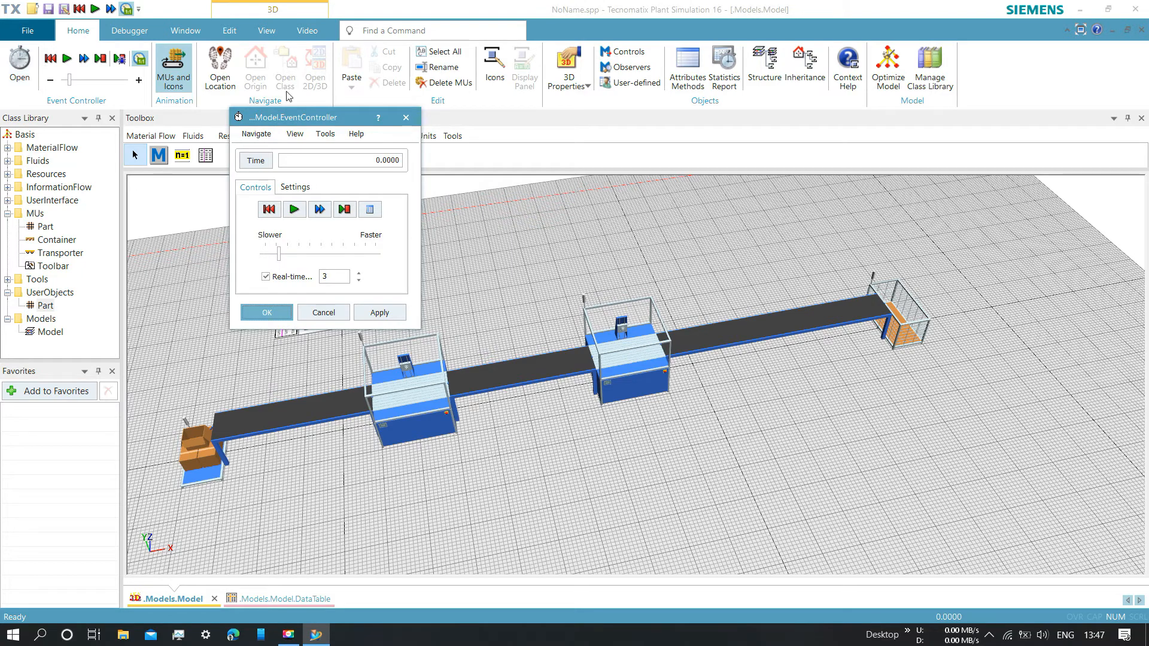
left_click_drag(310, 116, 109, 194)
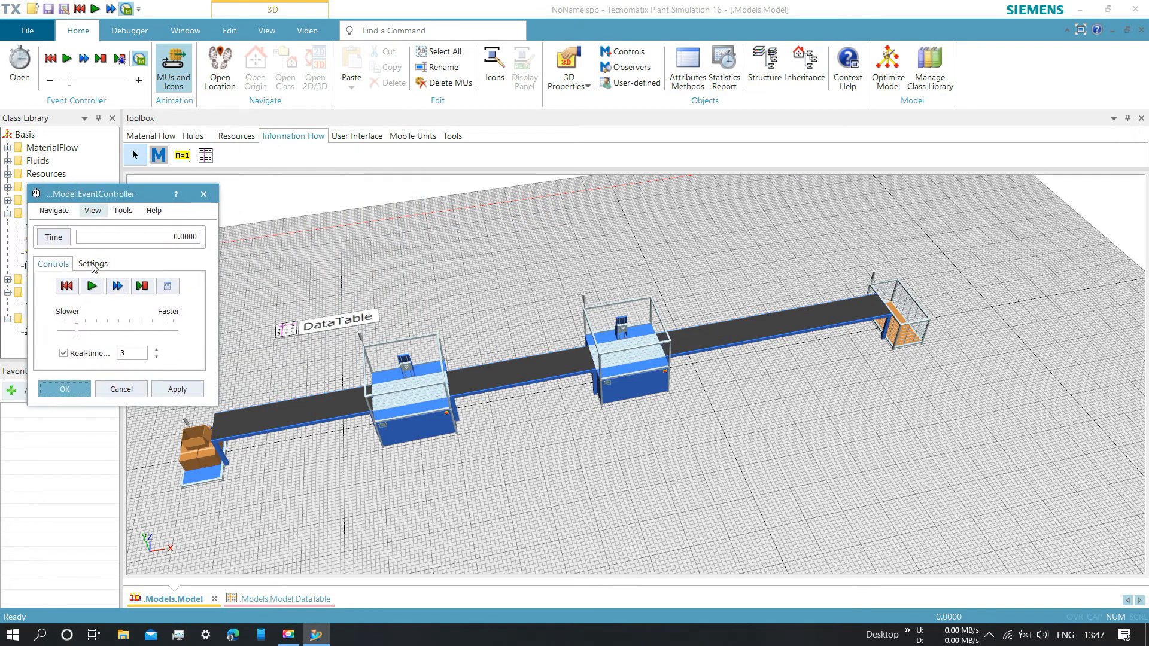
left_click(91, 287)
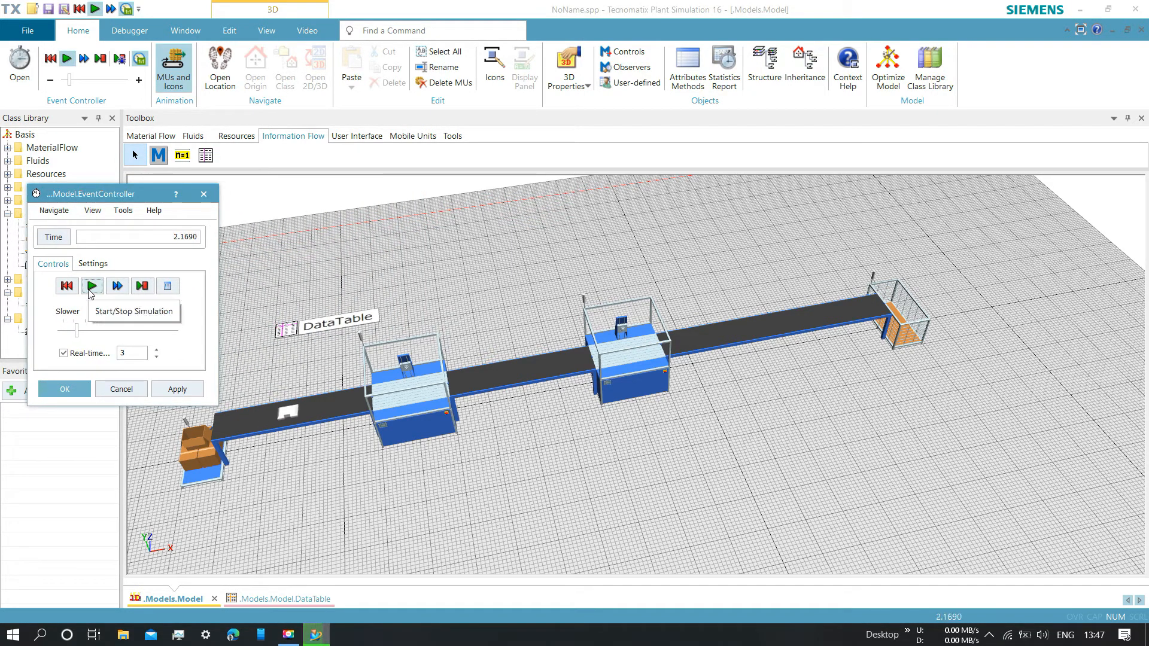
Run the simulation in stages, pausing to identify each of the first five parts passing along the first conveyor.
mouse_move(328, 409)
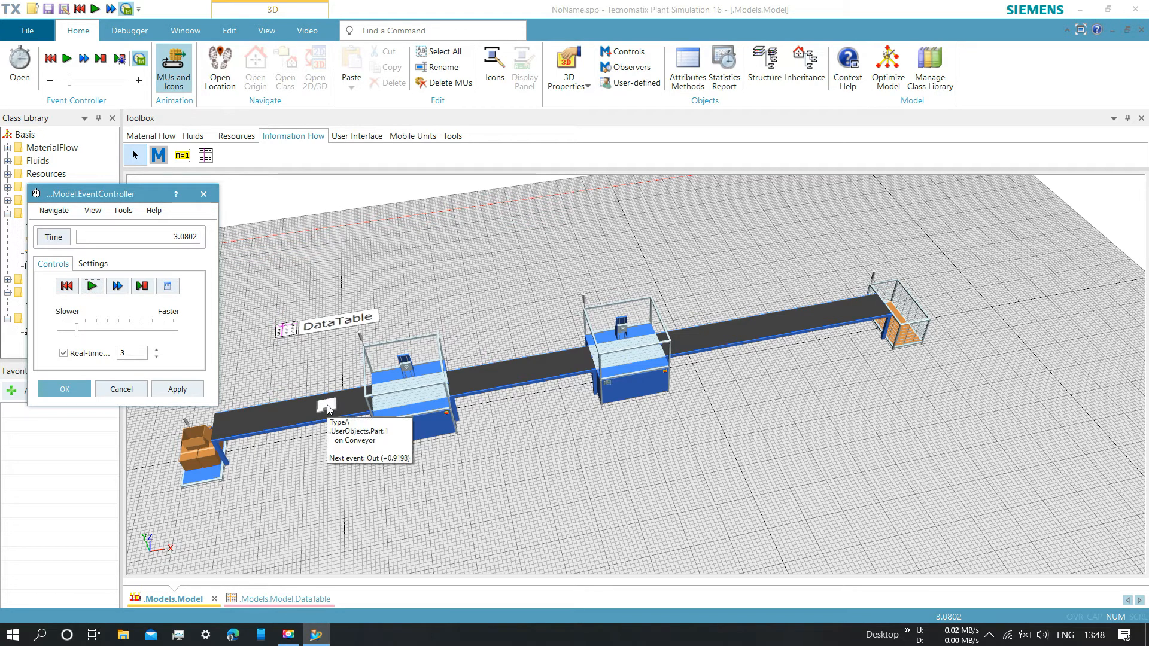
left_click(91, 287)
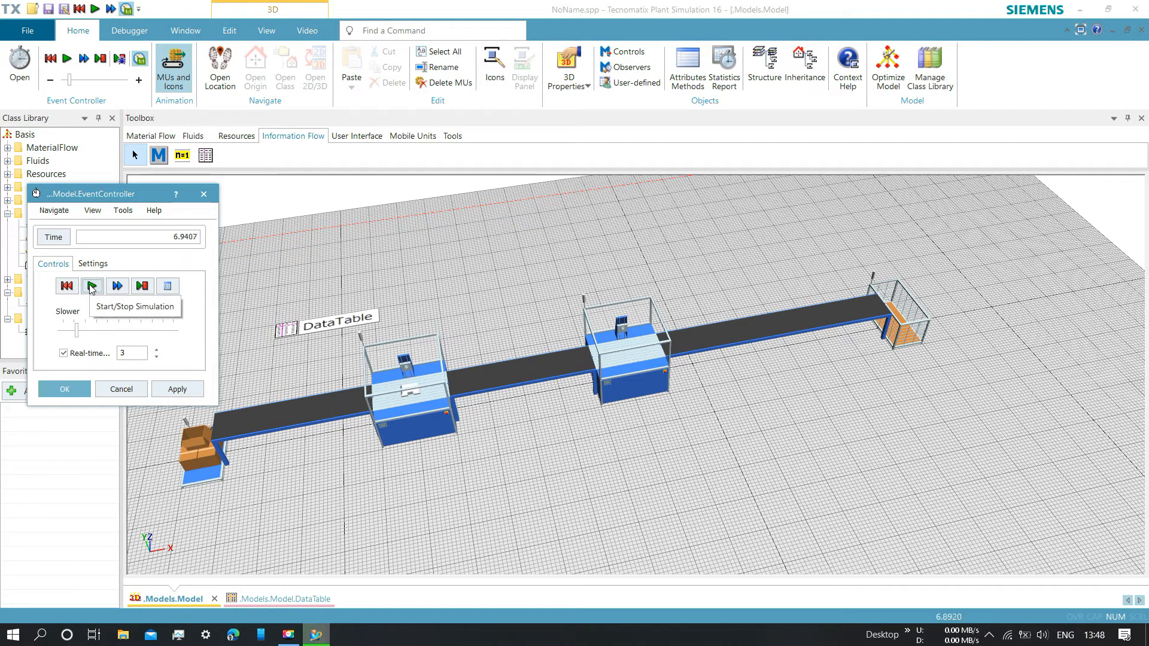
left_click(91, 287)
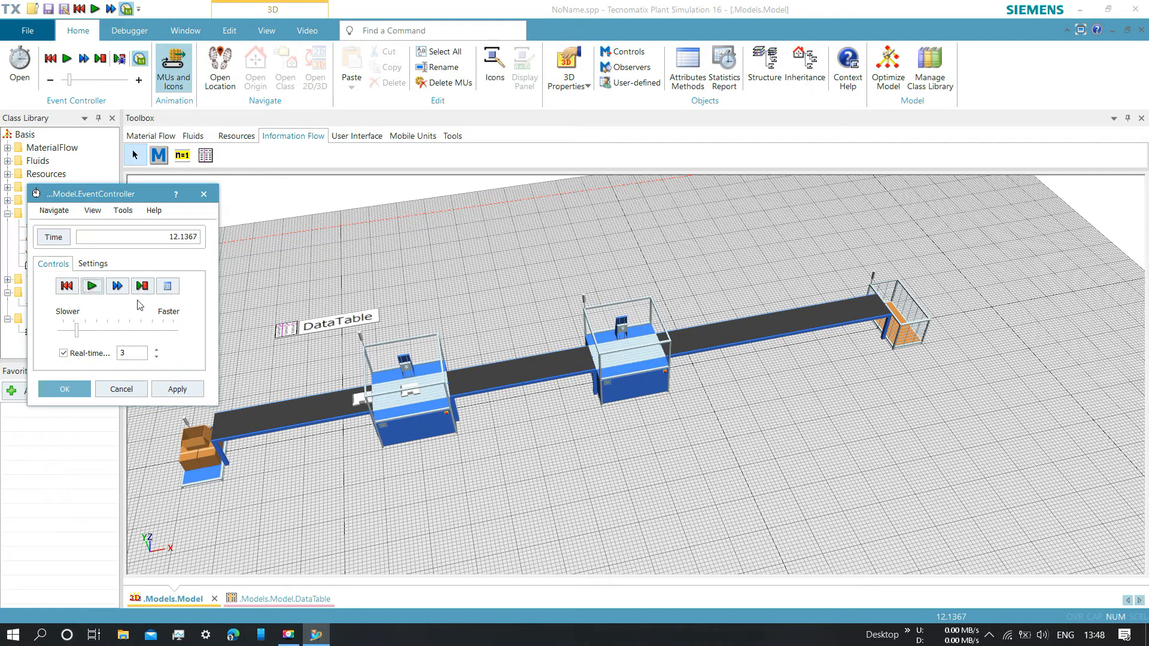
mouse_move(363, 404)
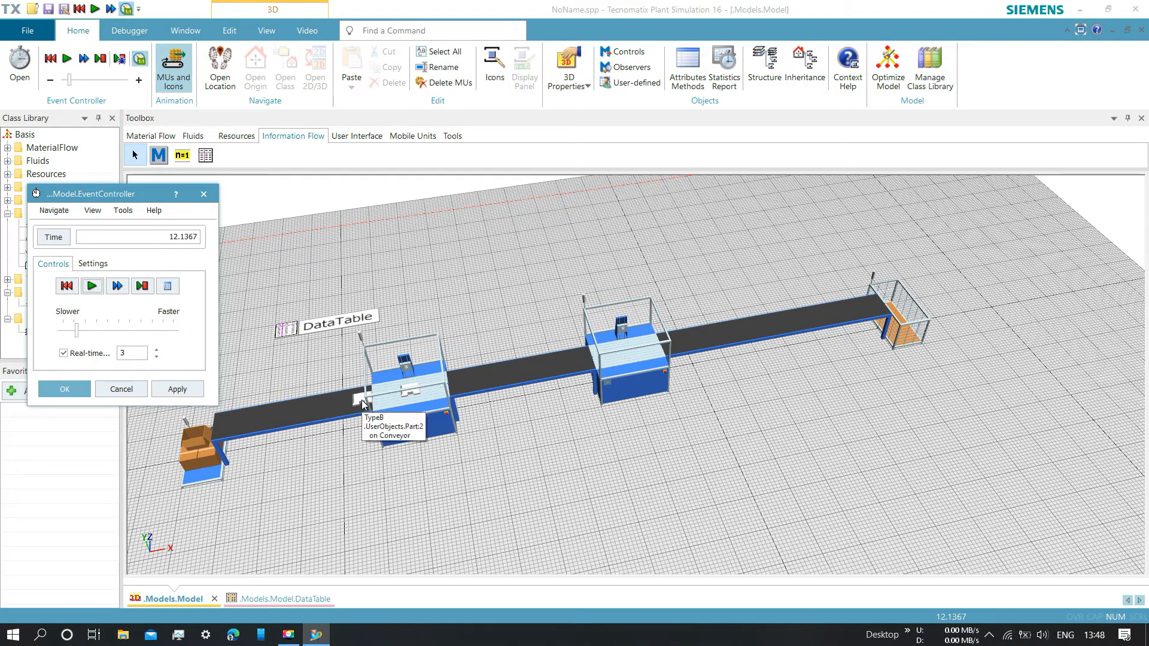
left_click(92, 288)
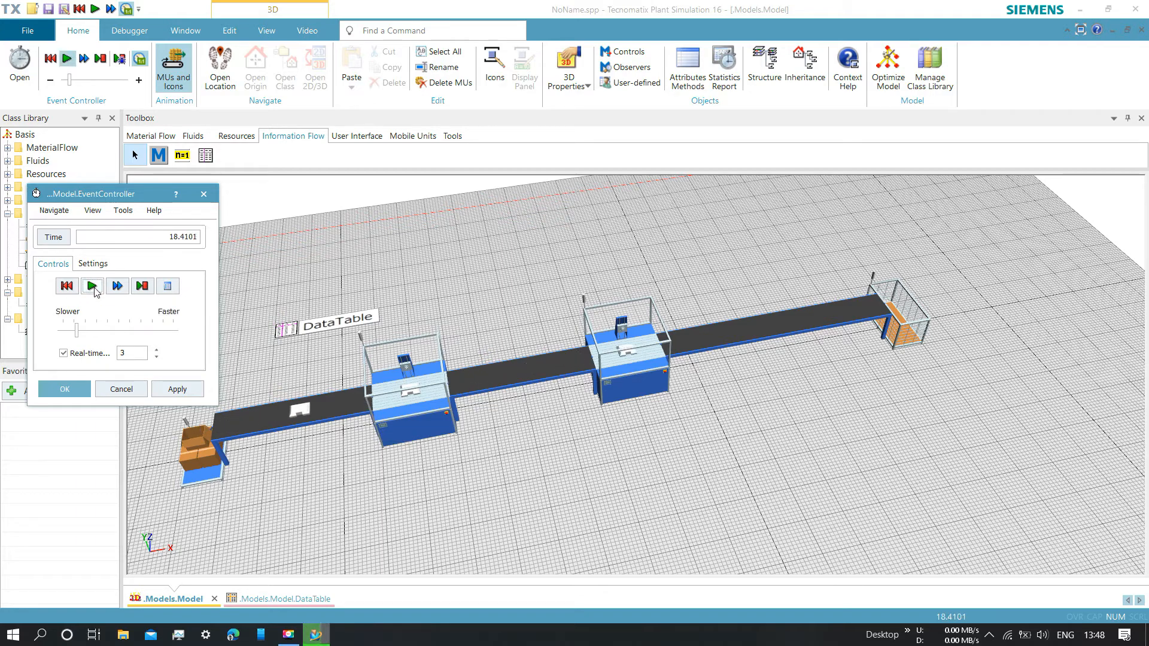
mouse_move(330, 412)
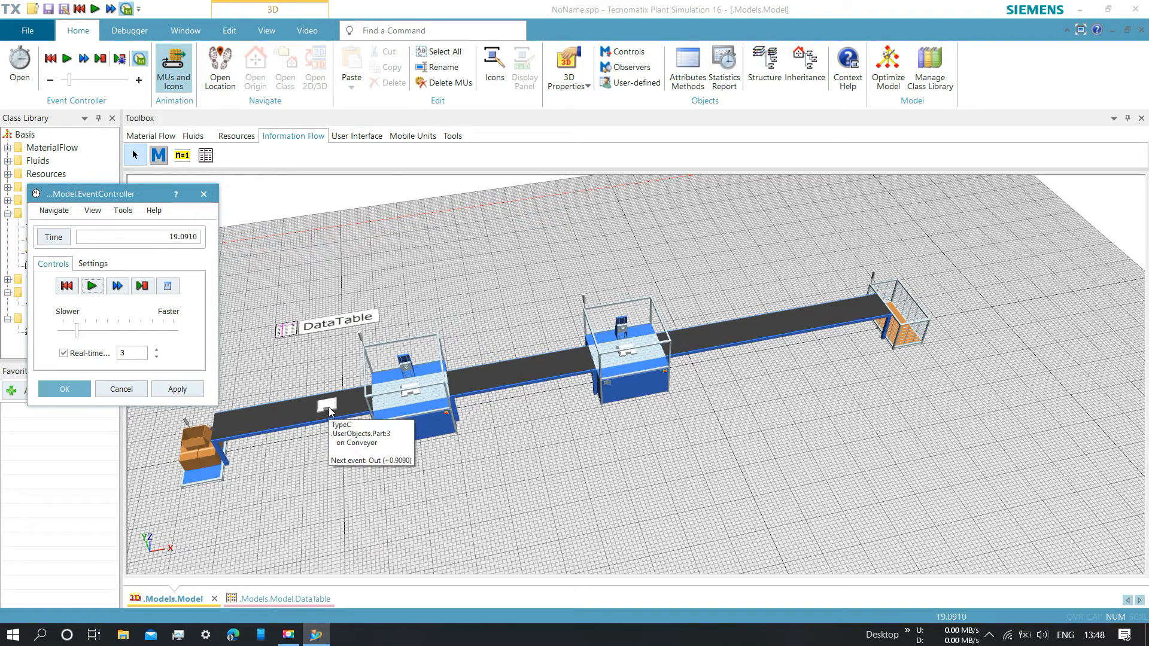
left_click(92, 288)
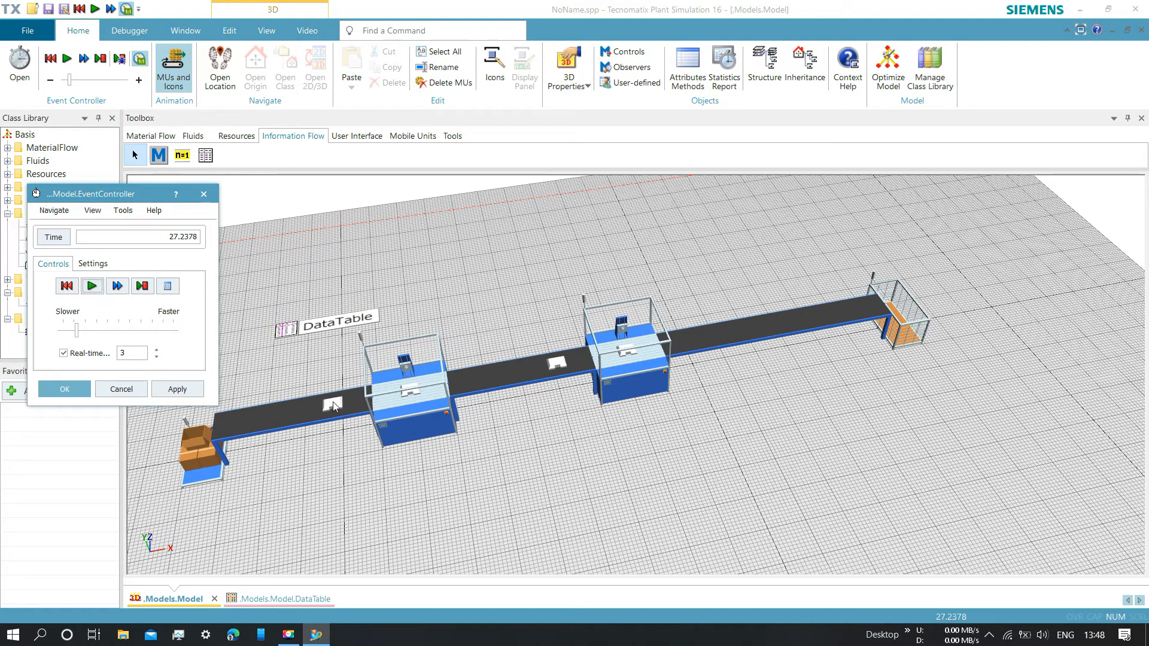
mouse_move(334, 406)
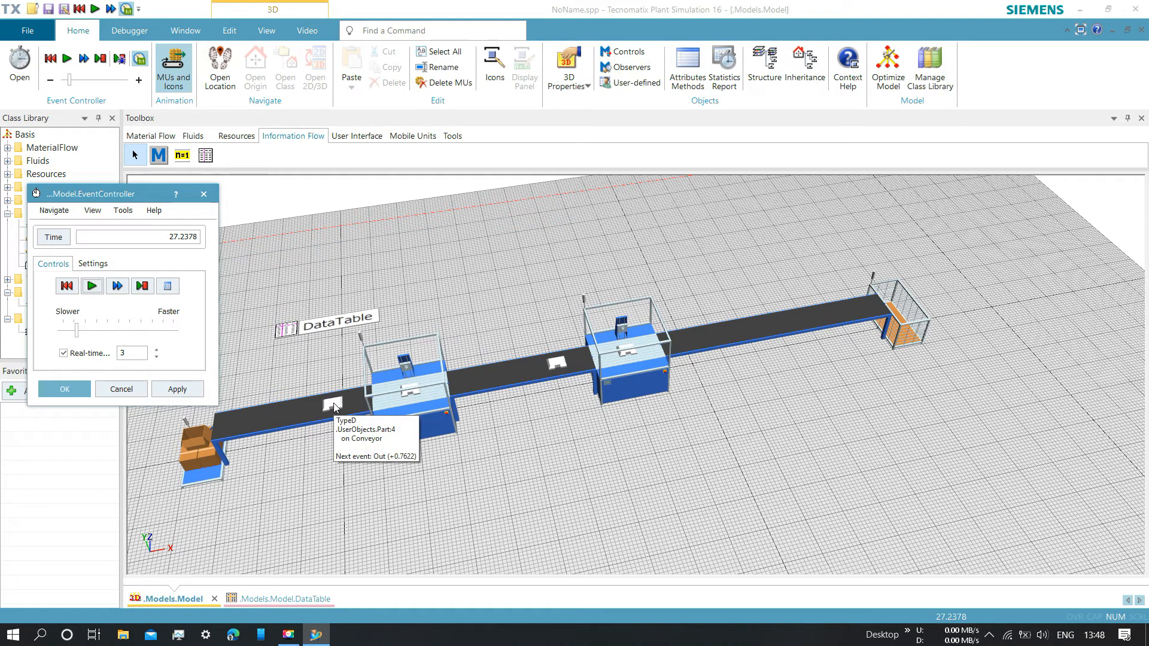
left_click(91, 286)
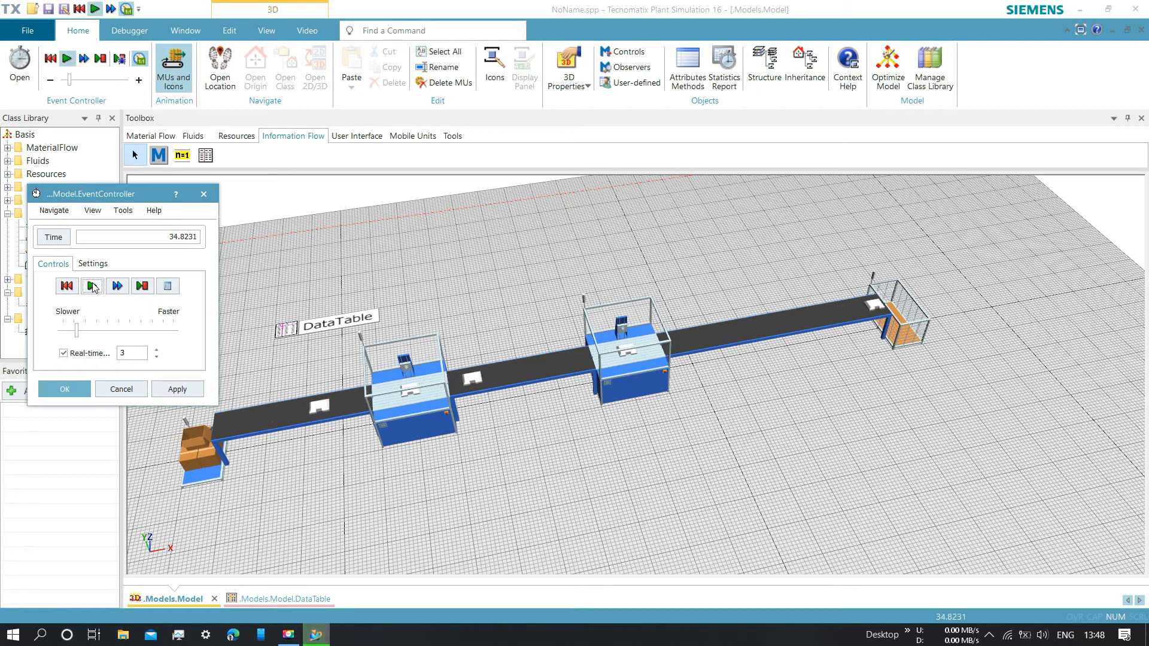
left_click(92, 286)
mouse_move(323, 409)
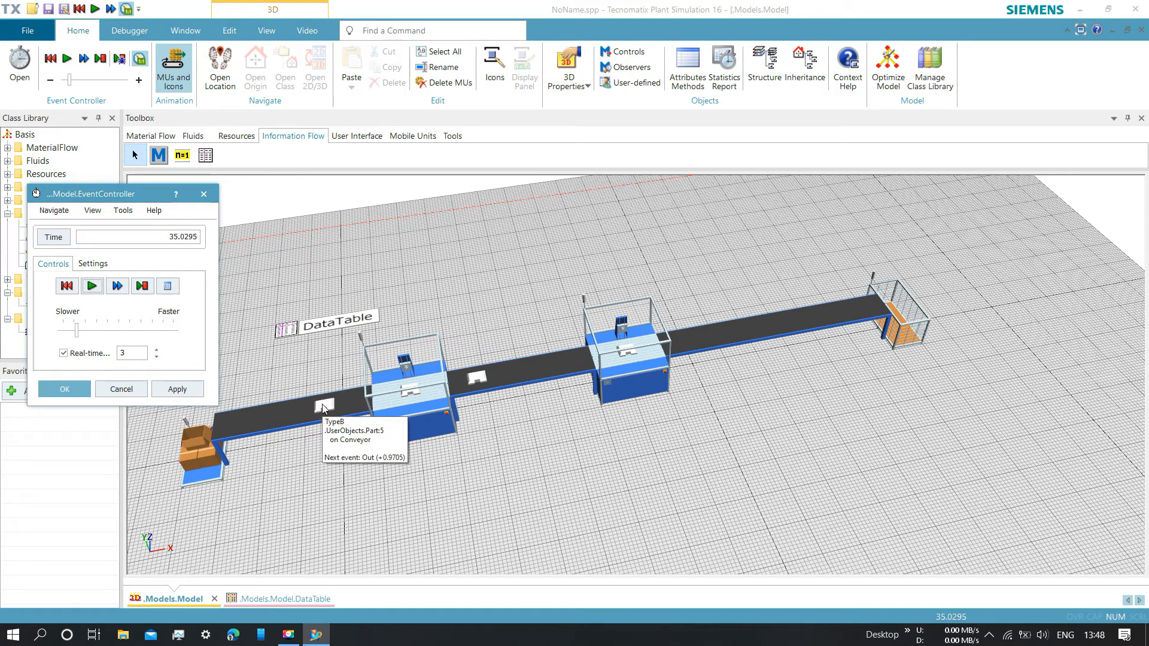
left_click(92, 287)
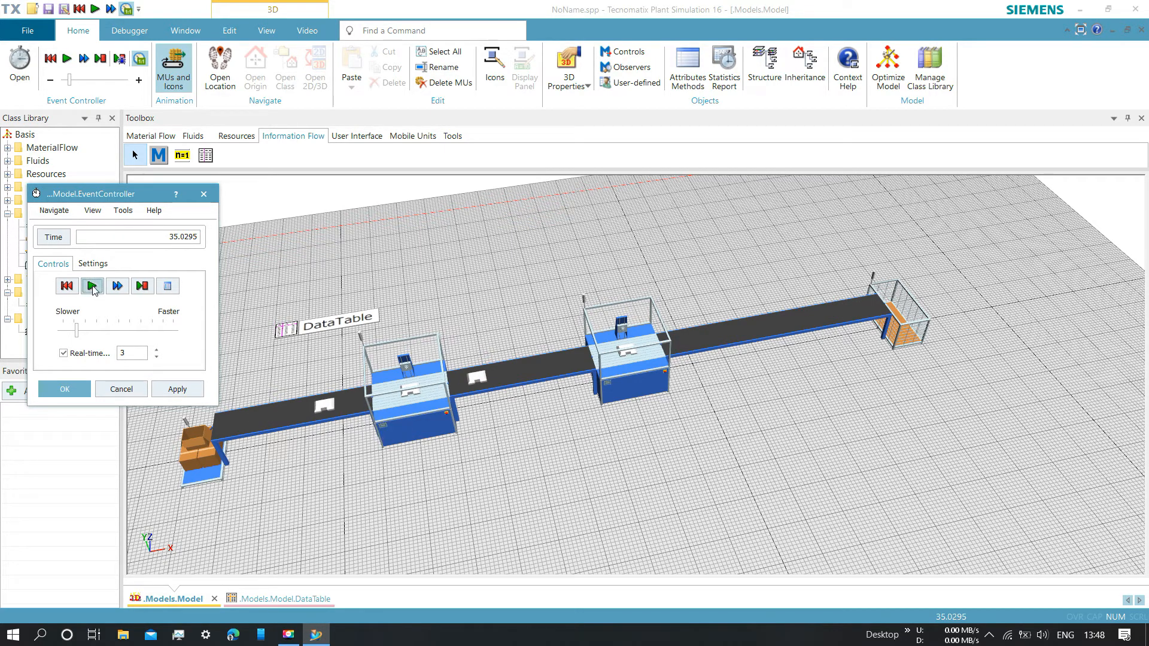
Enable the summary report in the event controller's settings, apply it and return to the run controls.
left_click(91, 265)
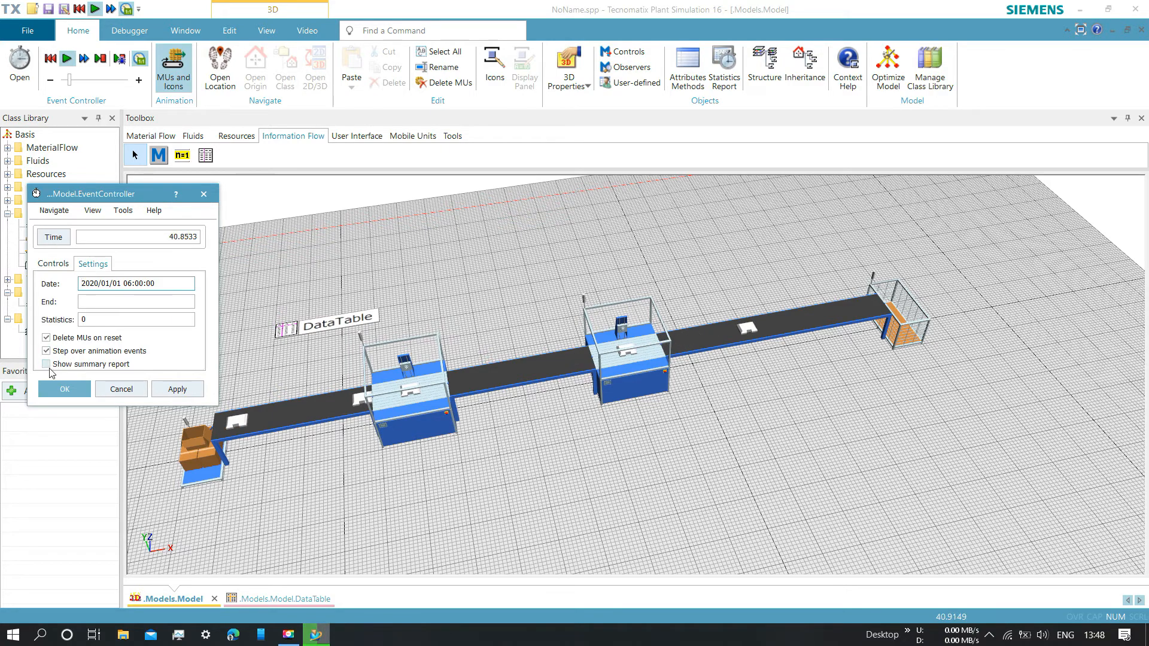
left_click(49, 365)
left_click(177, 389)
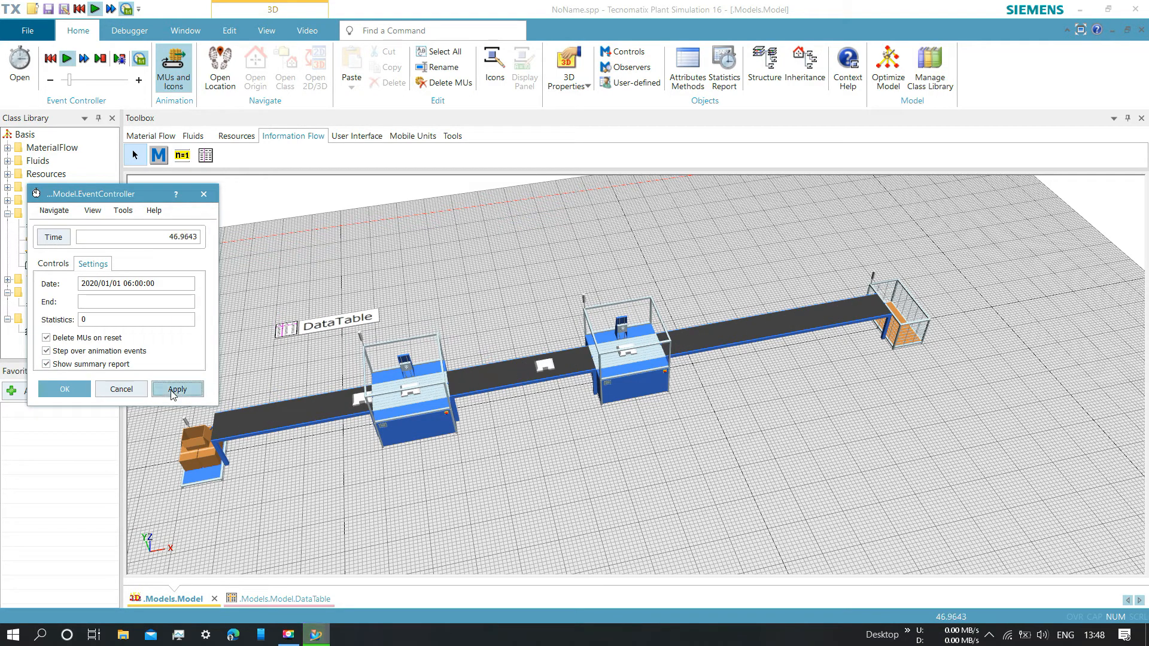
left_click(54, 264)
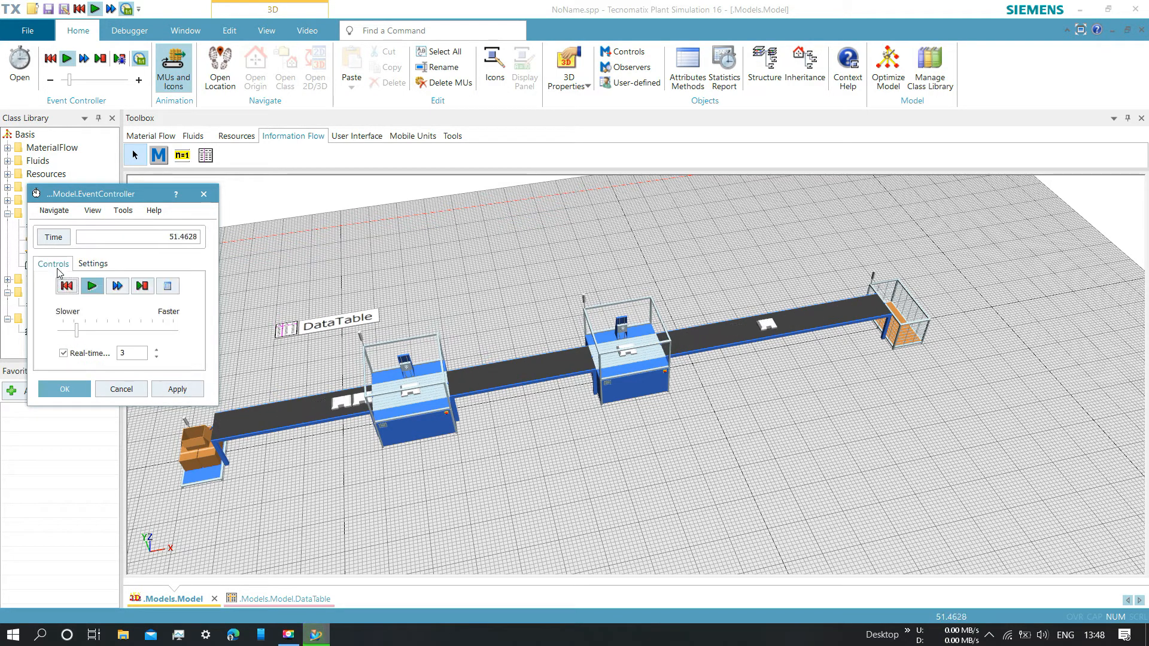
Fast-forward the simulation to its end and examine the throughput per part type in the summary report.
left_click(118, 286)
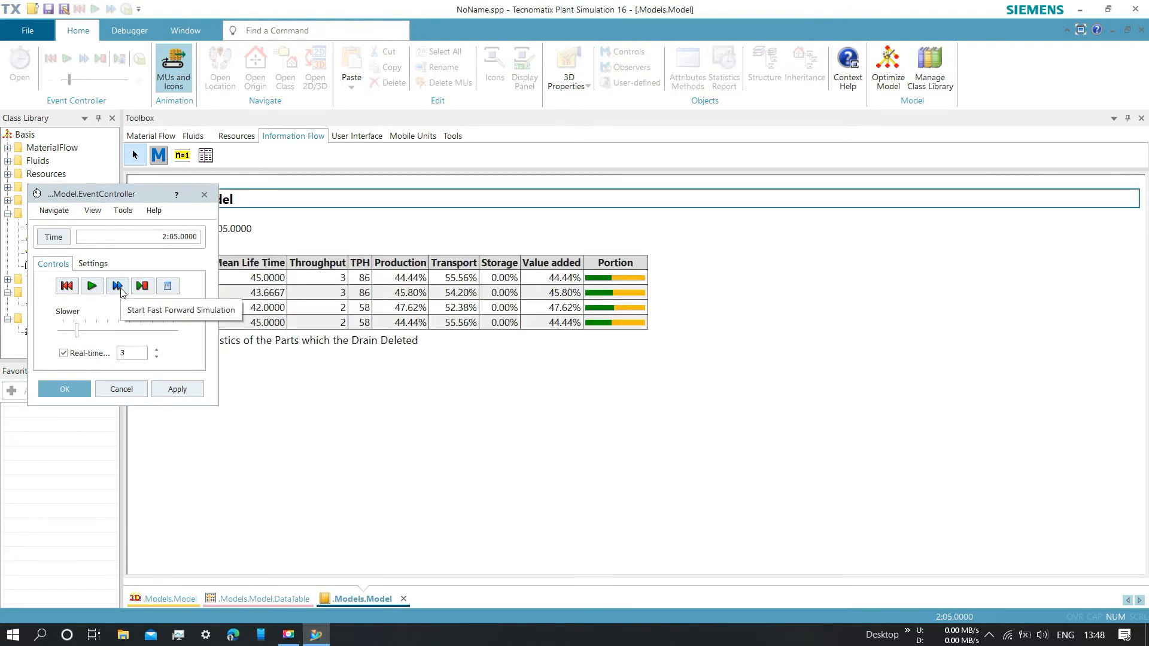
left_click_drag(99, 195, 154, 364)
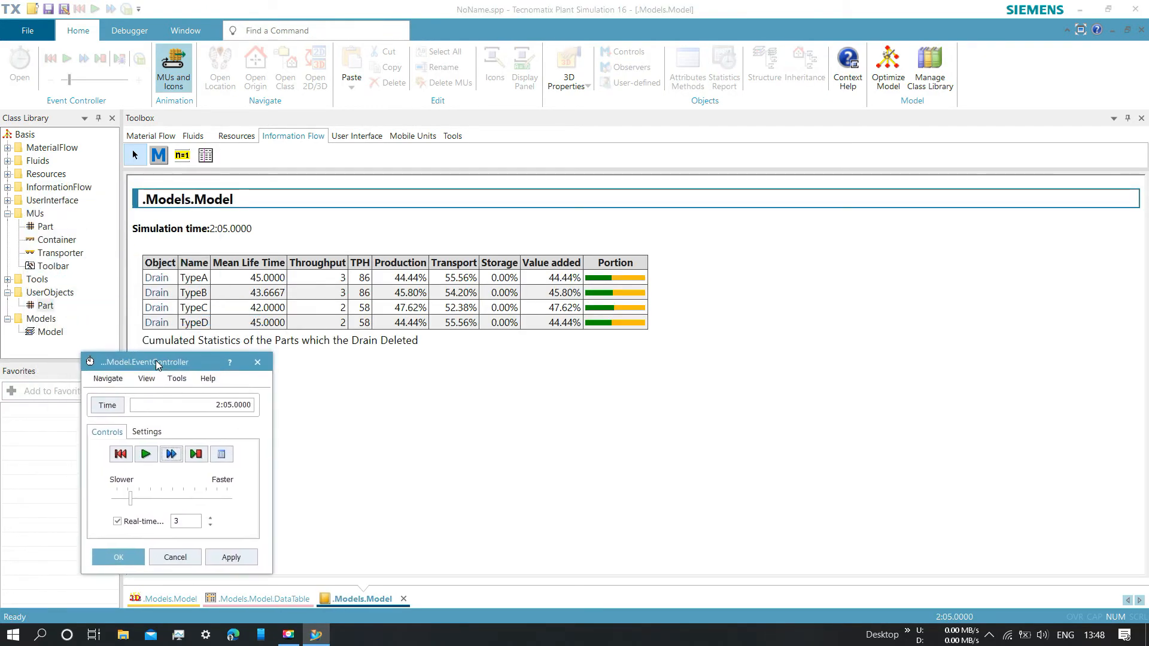
left_click_drag(342, 278, 352, 322)
left_click(352, 322)
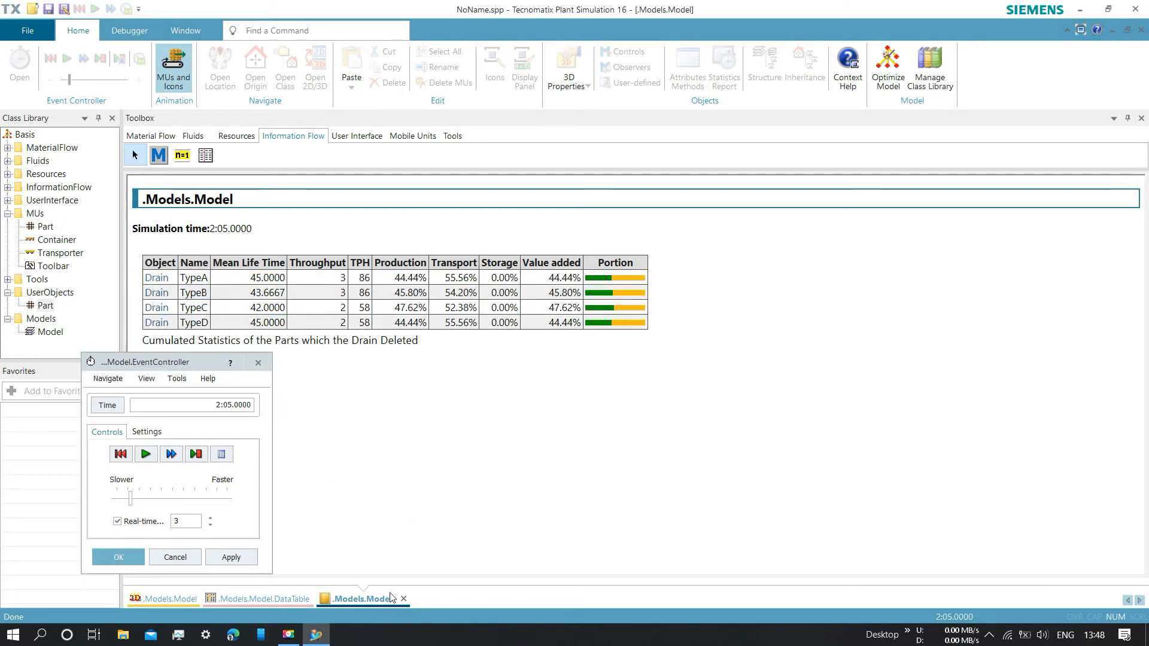
In the DataTable, set the Number to 2 for TypeA in row 1 and 4 for TypeC in row 3.
left_click(285, 600)
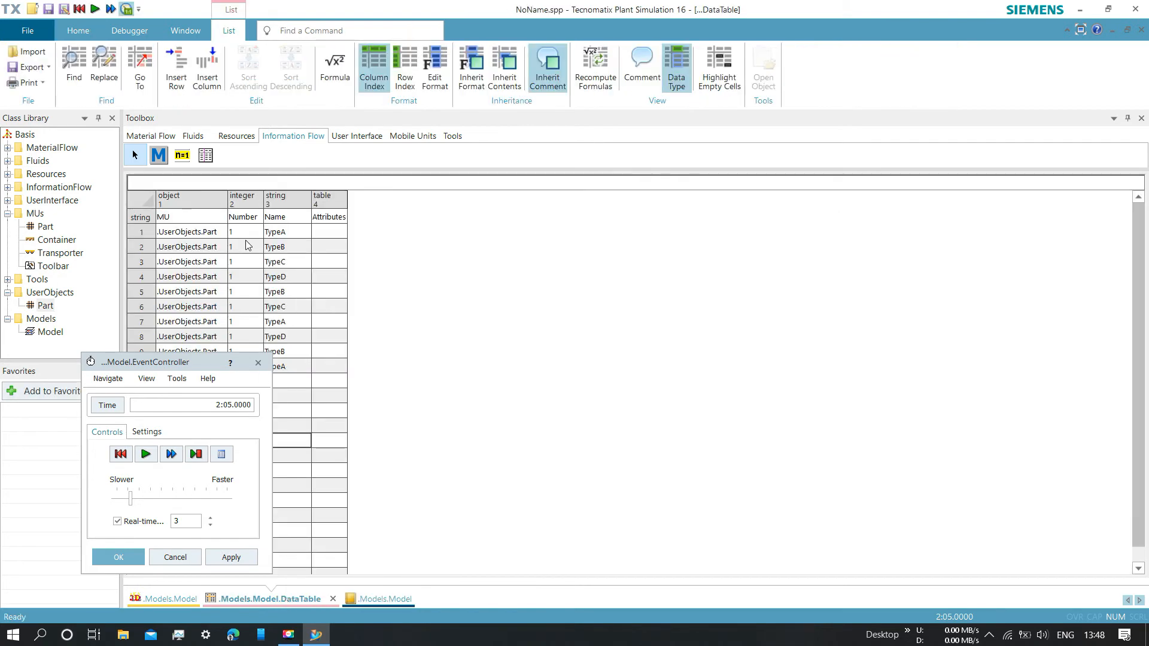
left_click(244, 235)
type("2")
key("Return")
key("Return")
type("4")
key("Return")
Set the Number in DataTable rows 5 to 7 to 3 for TypeB, 2 for TypeC and 4 for TypeA.
key("Return")
type("3")
key("Return")
type("2")
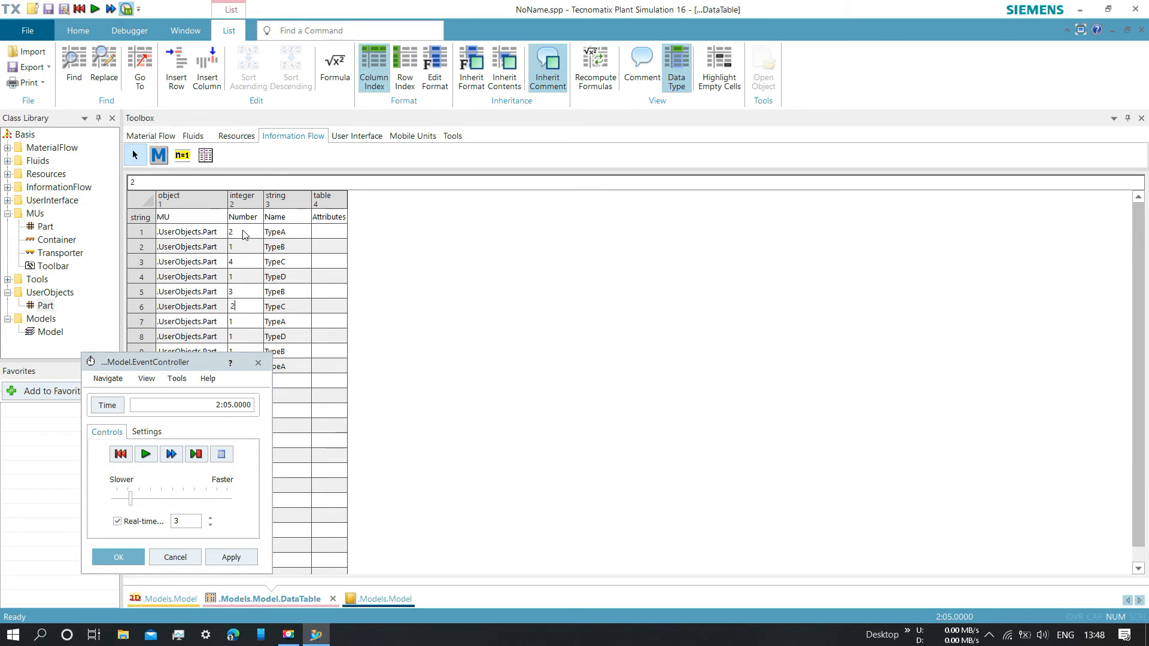
key("Return")
type("4")
key("Return")
key("Return")
Return to the 3D model, reset the simulation and restart it with the event controller clear of the stations.
left_click_drag(185, 364, 465, 300)
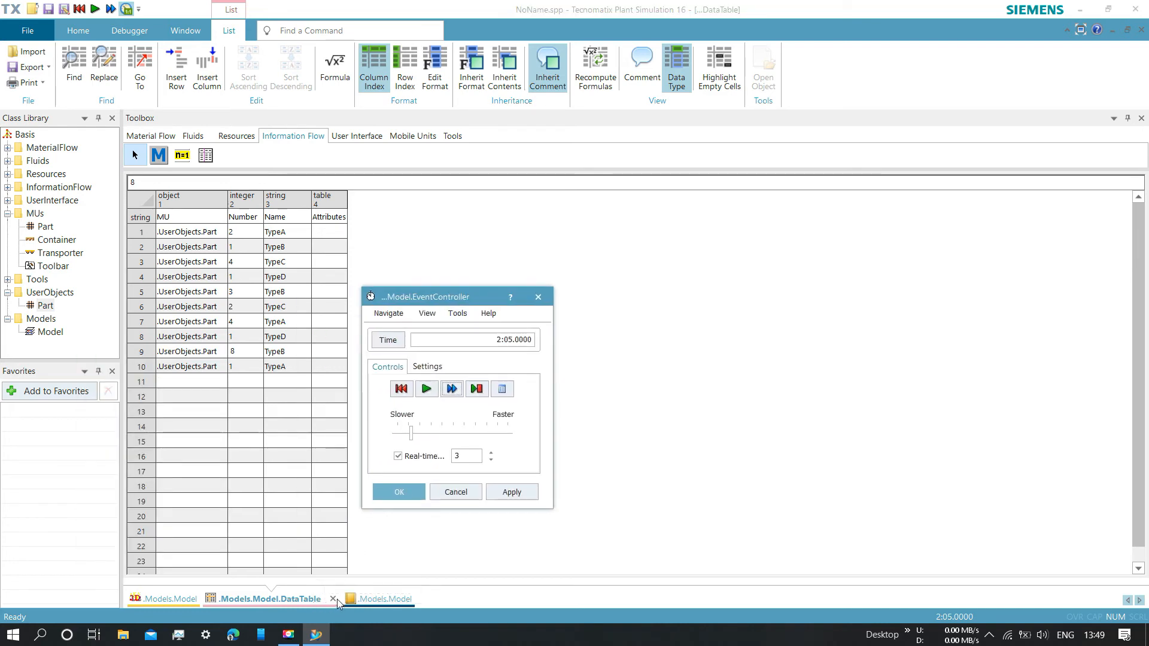
left_click(170, 599)
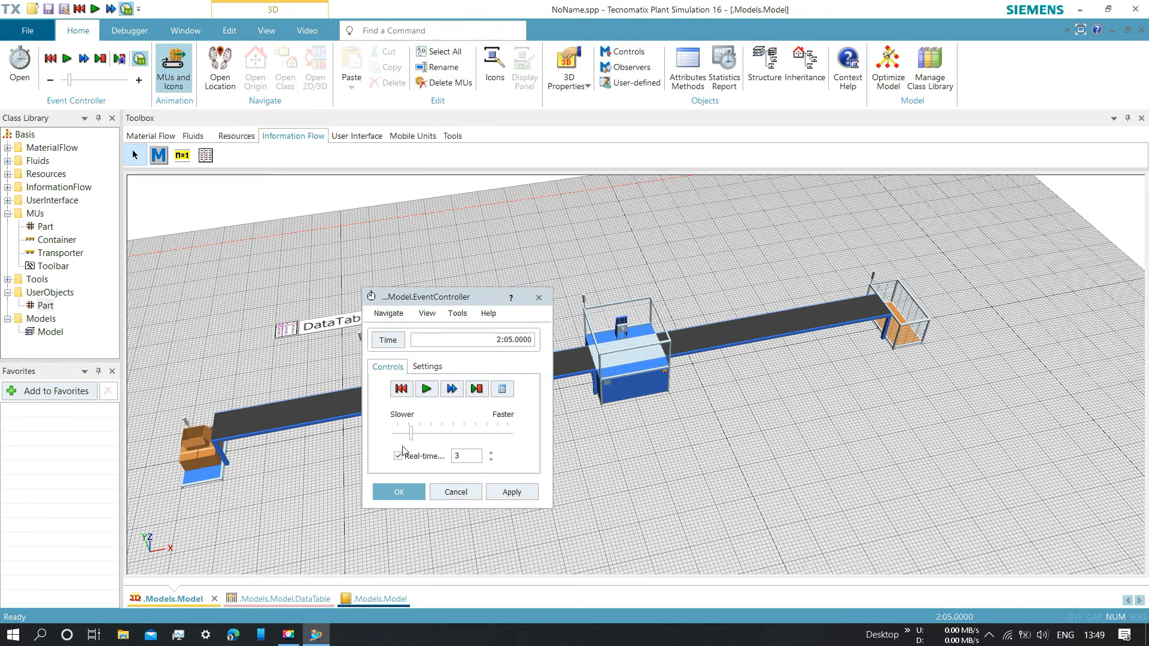
left_click(401, 390)
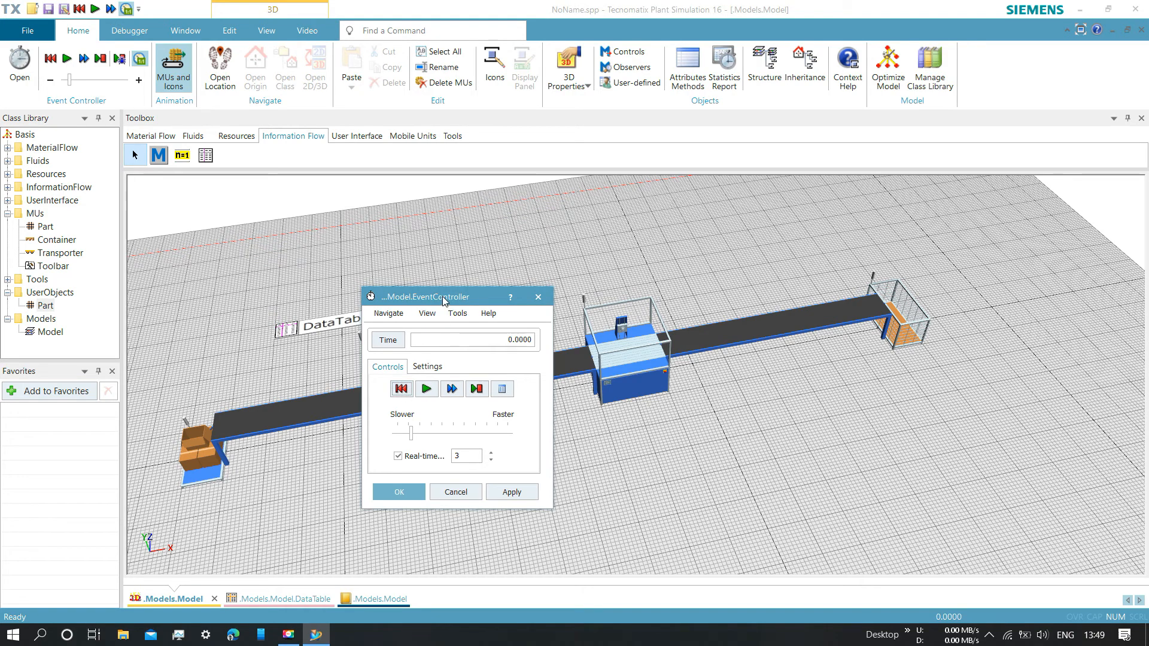
left_click_drag(443, 301, 395, 117)
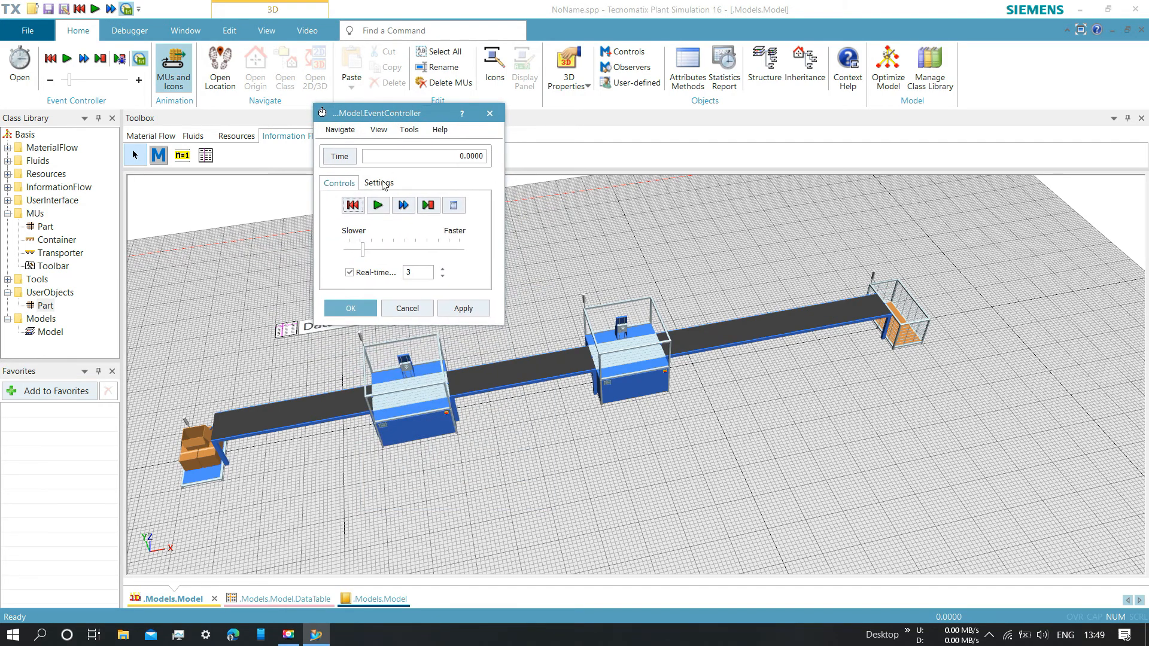
left_click(378, 207)
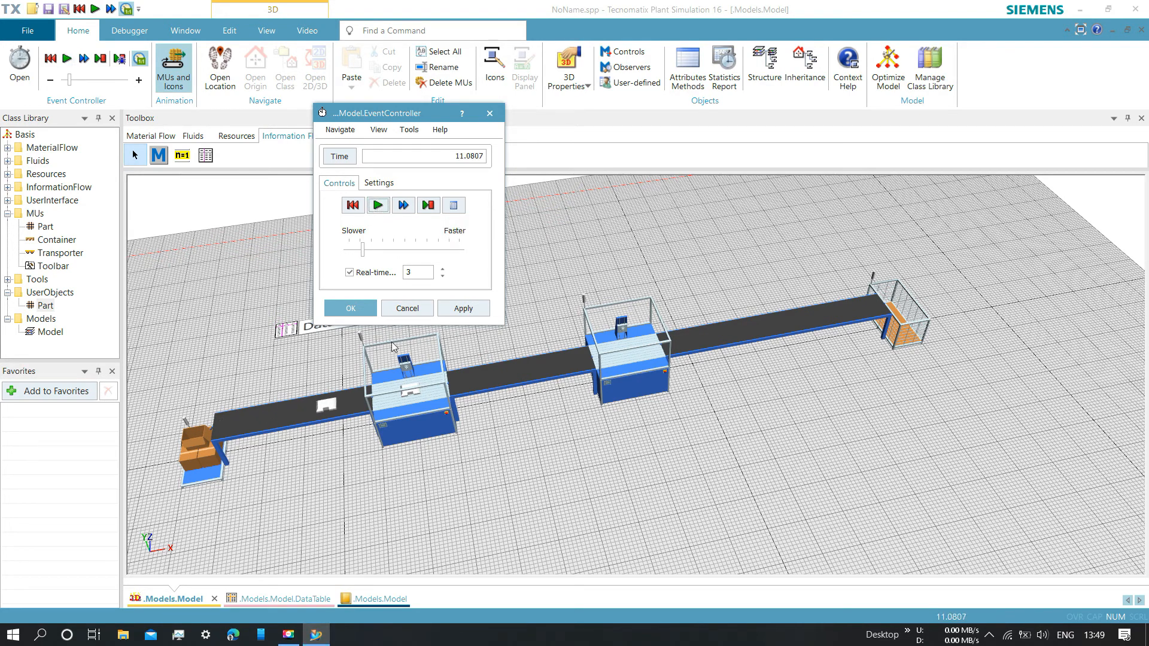
Pause the new run at intervals and check the type of the parts at the first conveyor and station.
mouse_move(418, 397)
mouse_move(329, 407)
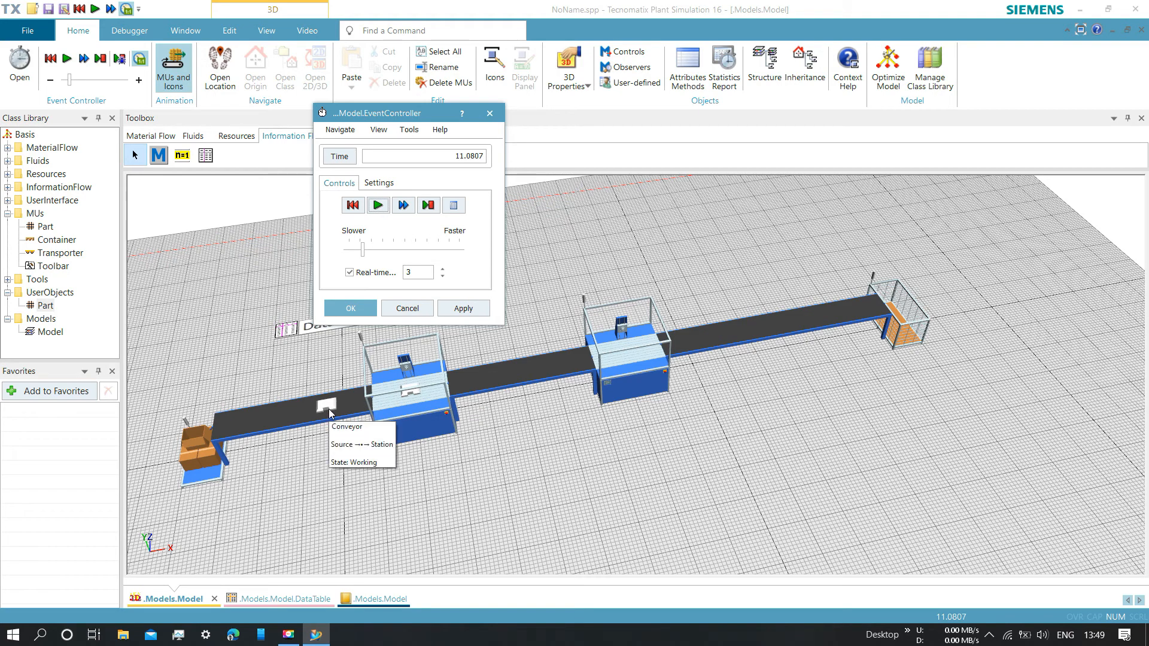
left_click(329, 411)
left_click(323, 450)
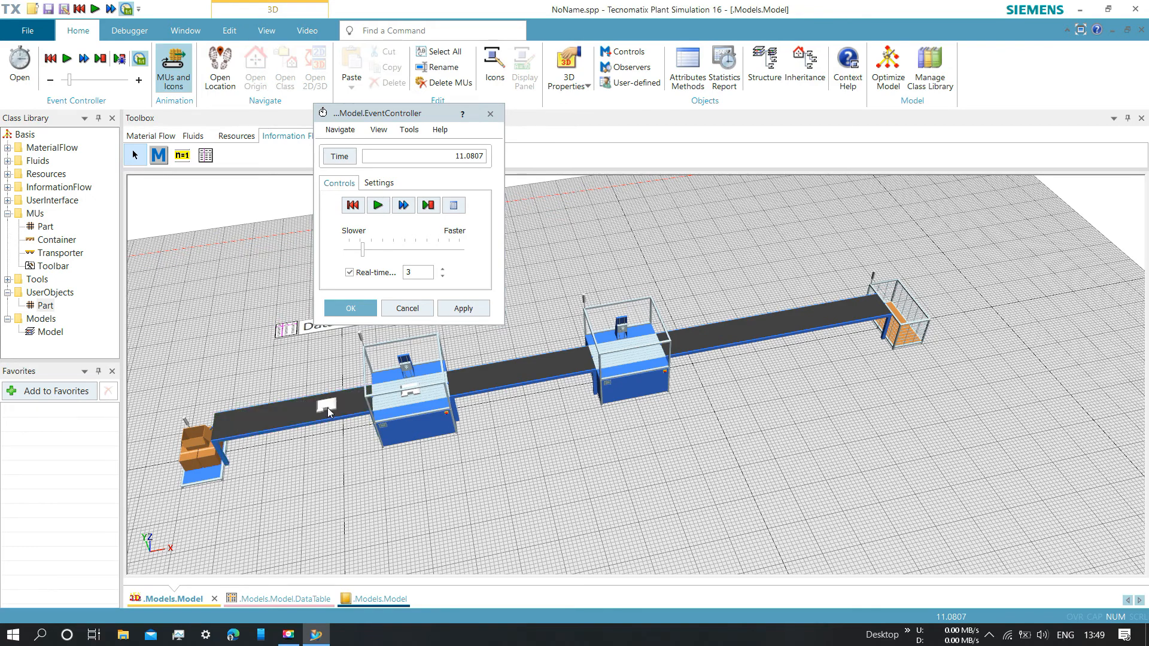
mouse_move(330, 409)
left_click(382, 209)
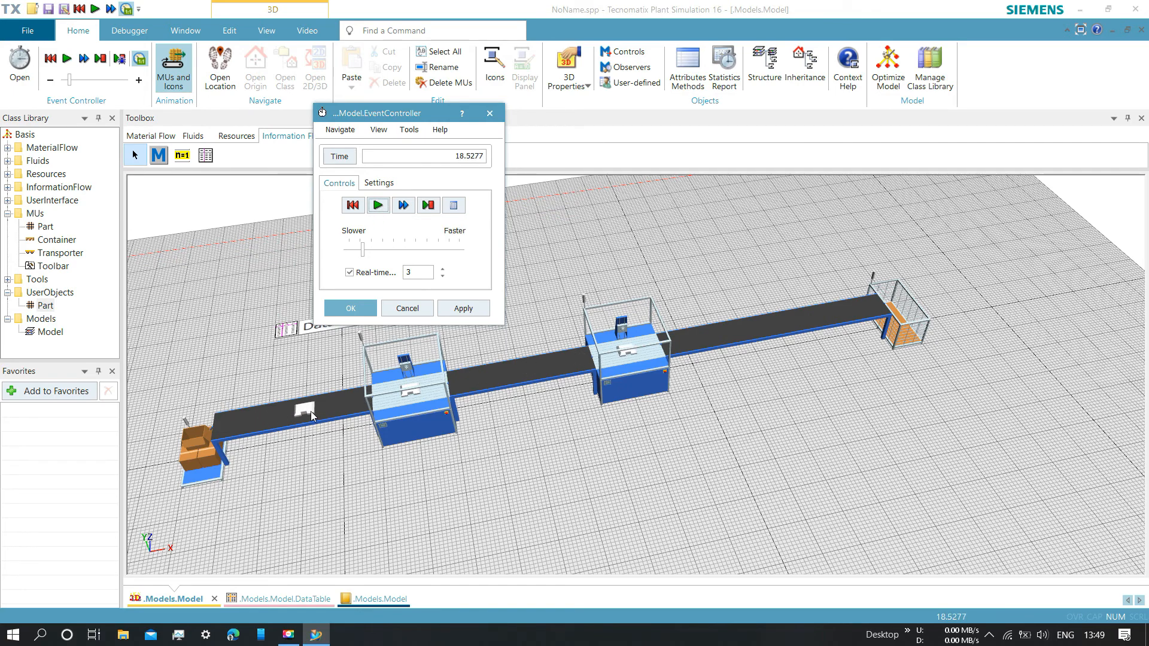
mouse_move(309, 413)
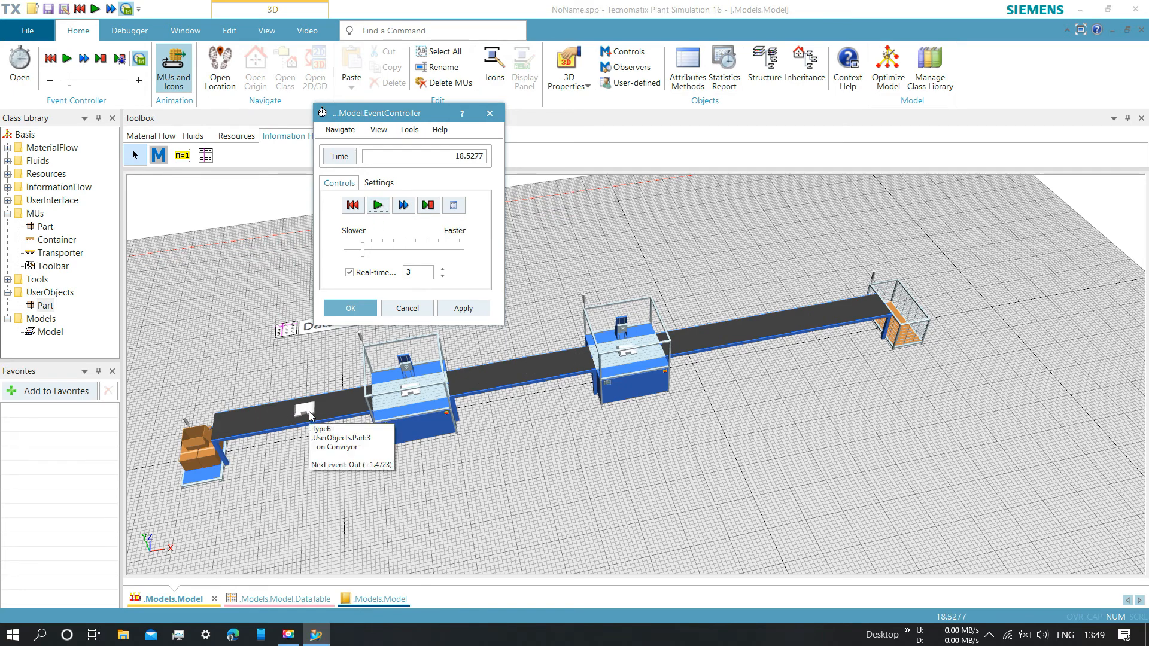
left_click(378, 207)
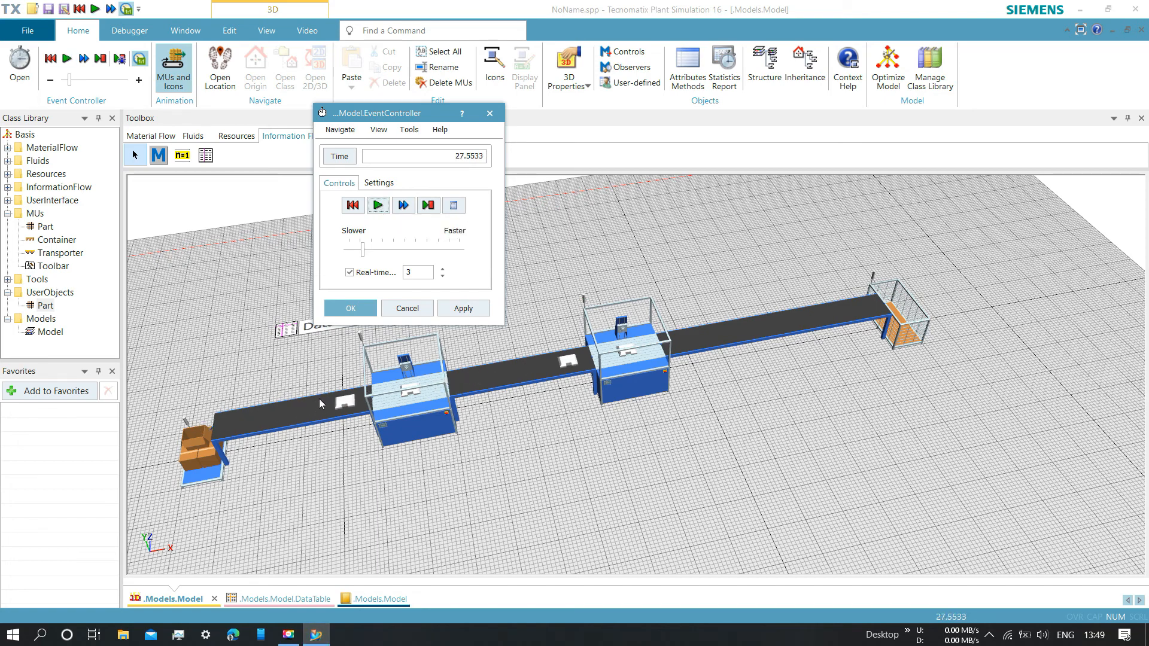
Fast-forward the new run to its end and examine the TypeA, TypeB and TypeC throughput in the new report.
left_click(404, 205)
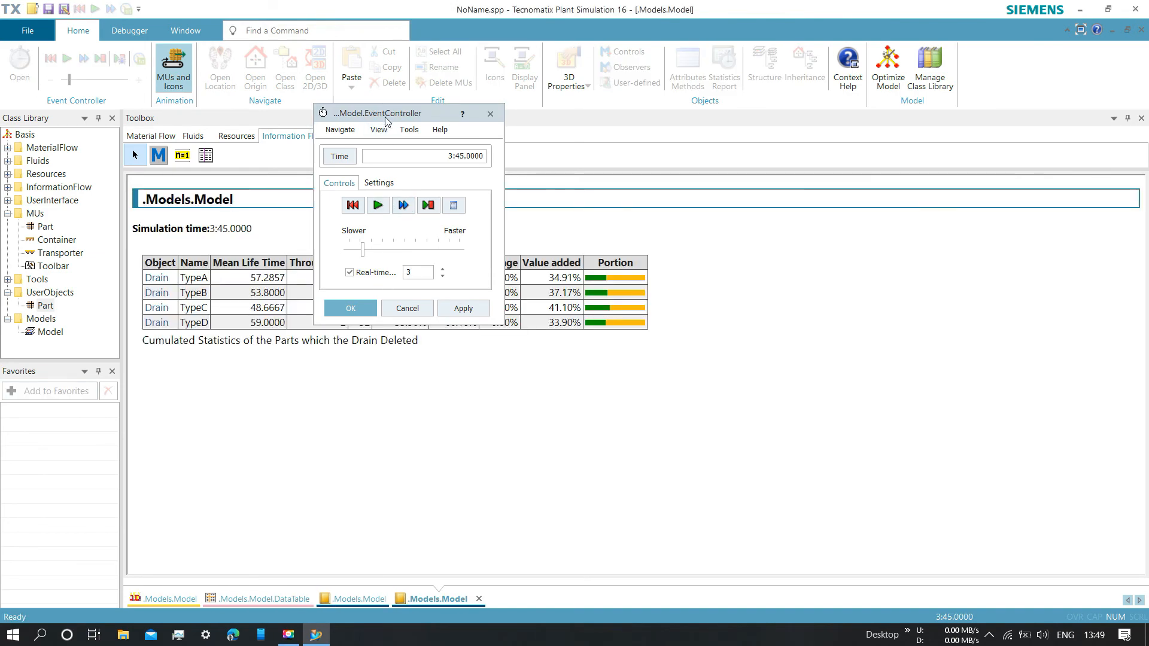
left_click_drag(386, 116, 500, 53)
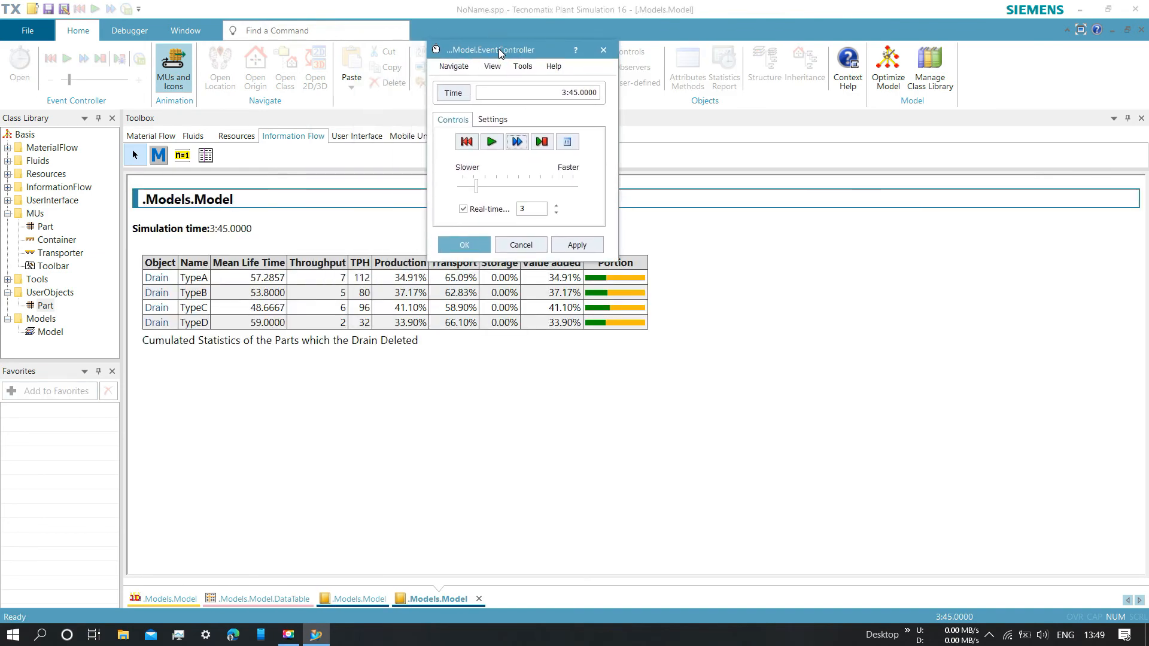
left_click_drag(339, 277, 348, 278)
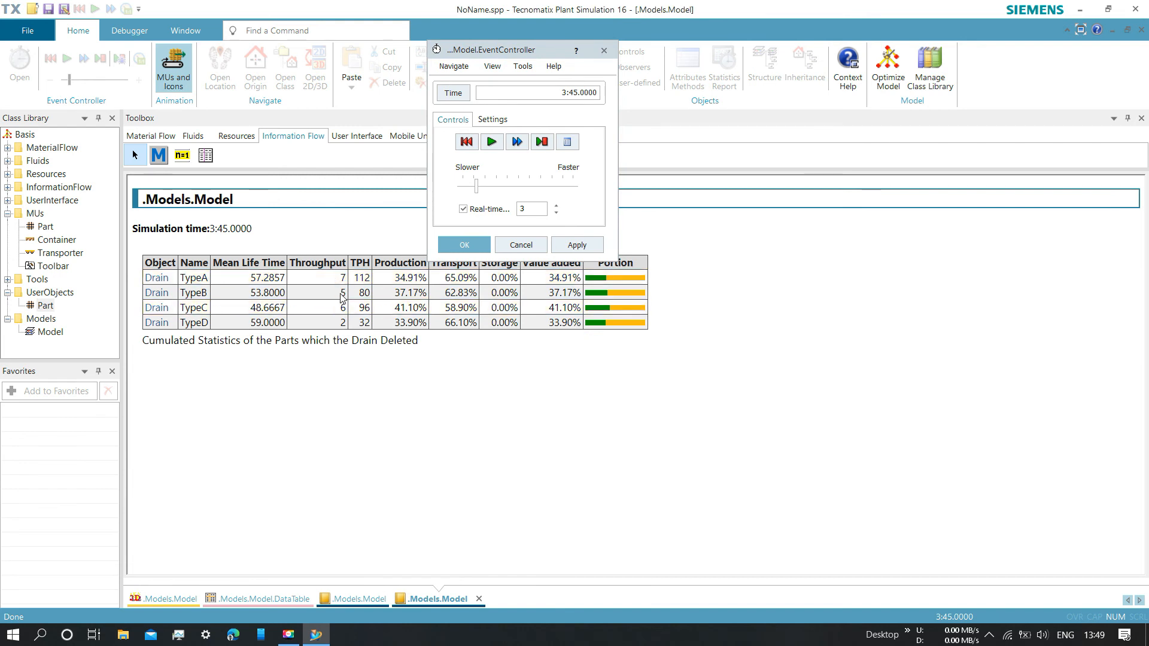
double_click(342, 293)
double_click(343, 308)
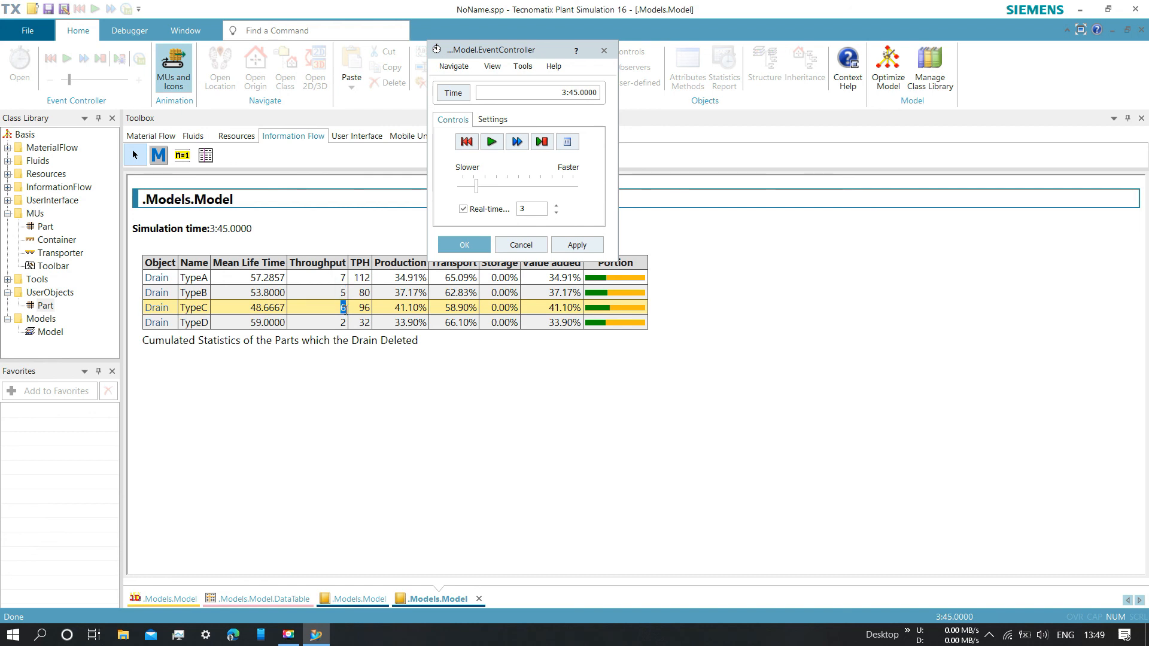